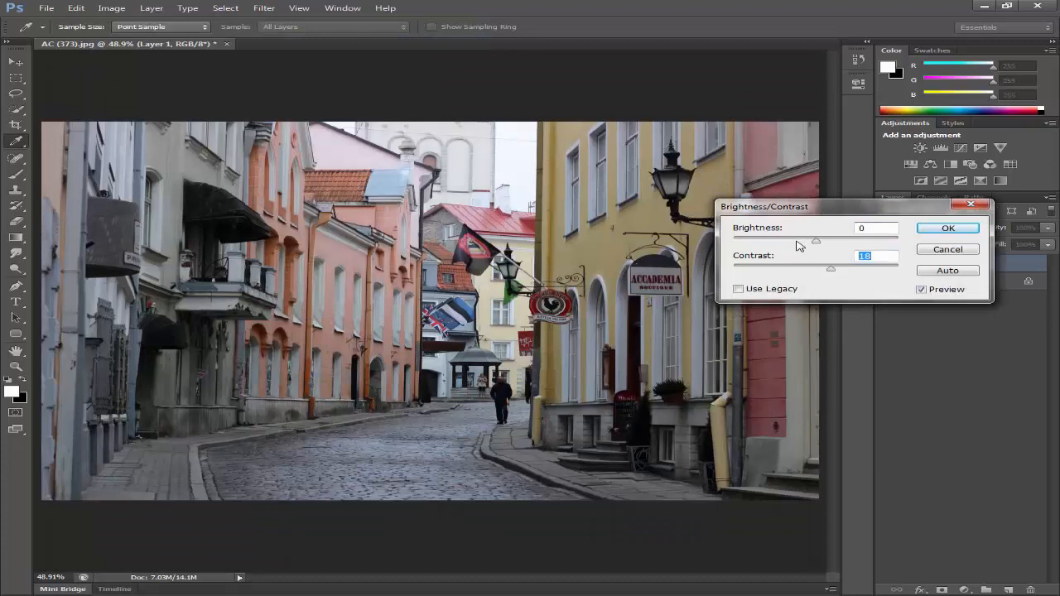
Step: Apply the contrast increase of 18, and darken Layer 1's shadows by moving the black input level slightly inward with Levels
key("Return")
left_click(111, 8)
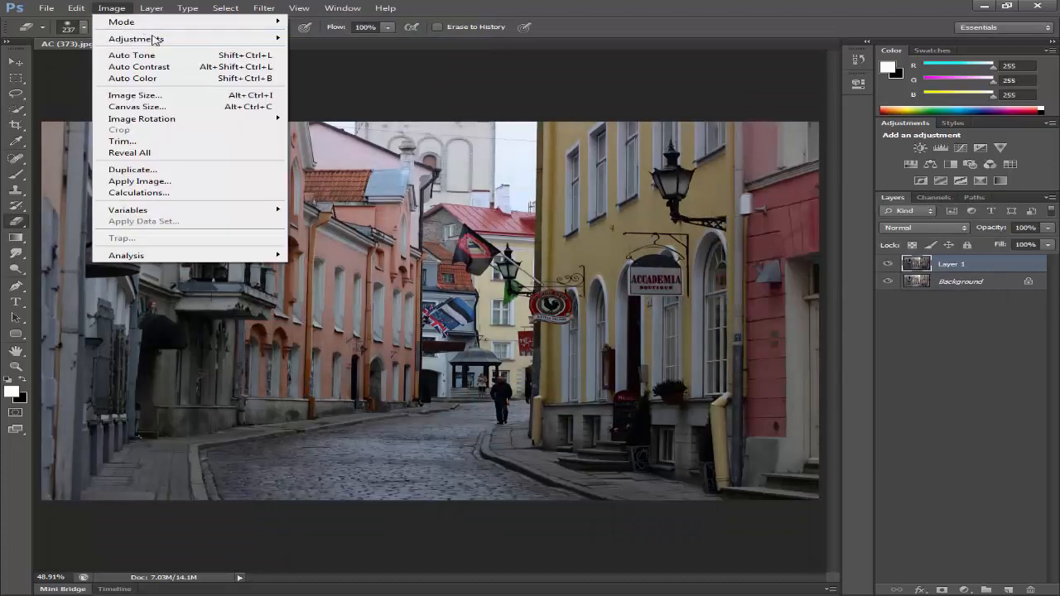
mouse_move(130, 38)
left_click(332, 49)
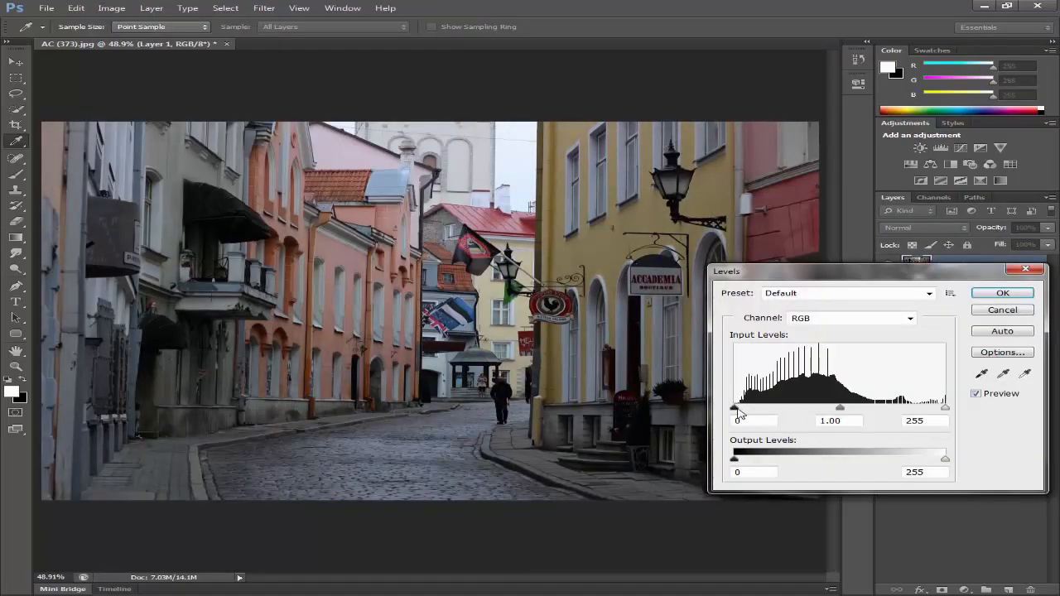
left_click_drag(736, 409, 743, 410)
key("Return")
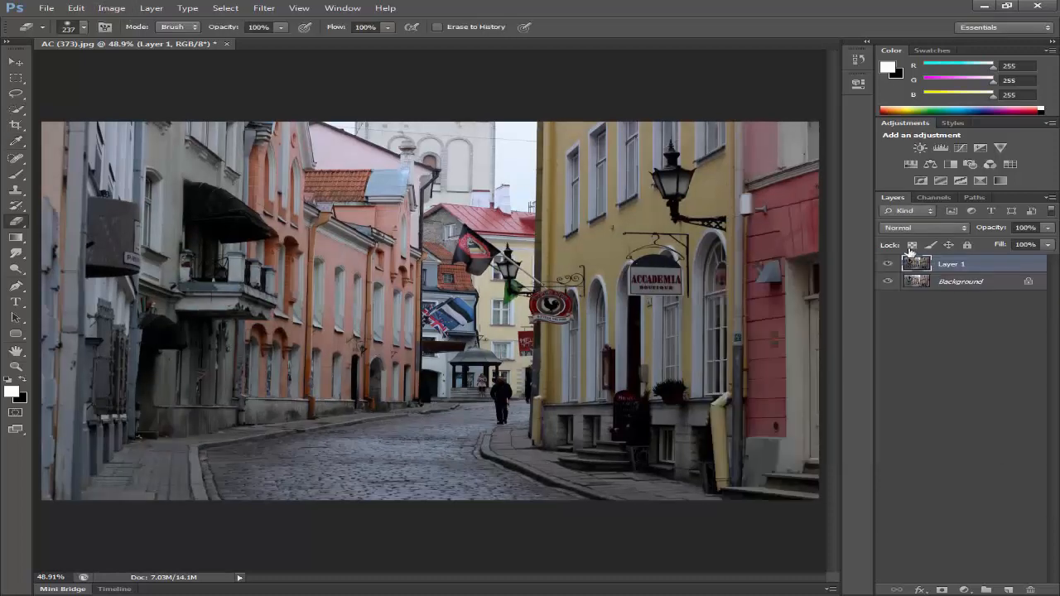
Step: Apply a Color Lookup adjustment to Layer 1 using the Moonlight.3DL 3DLUT file
left_click(111, 8)
mouse_move(130, 38)
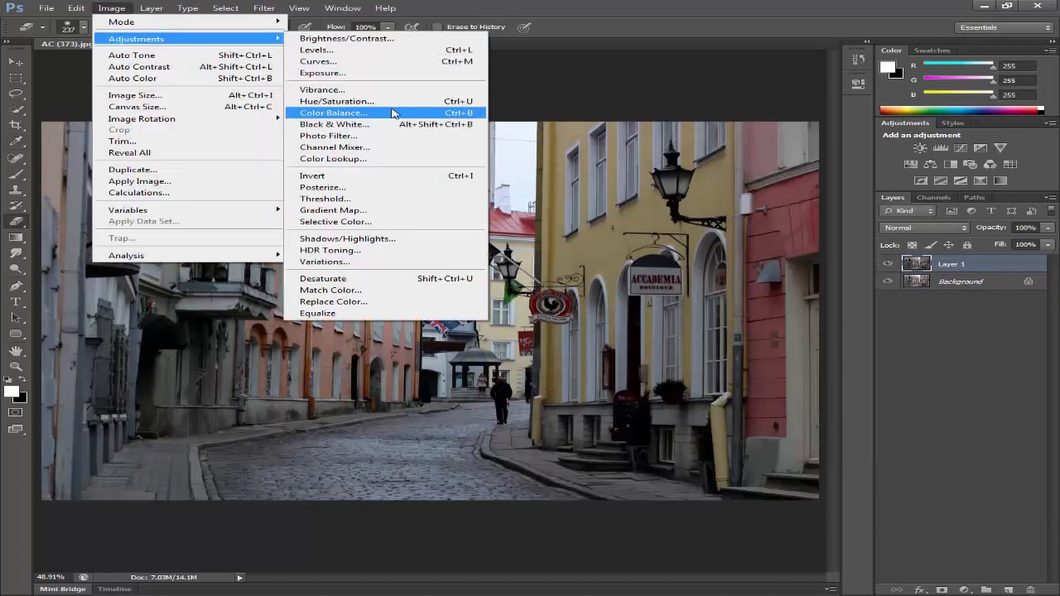
left_click(418, 158)
left_click(842, 366)
left_click(849, 308)
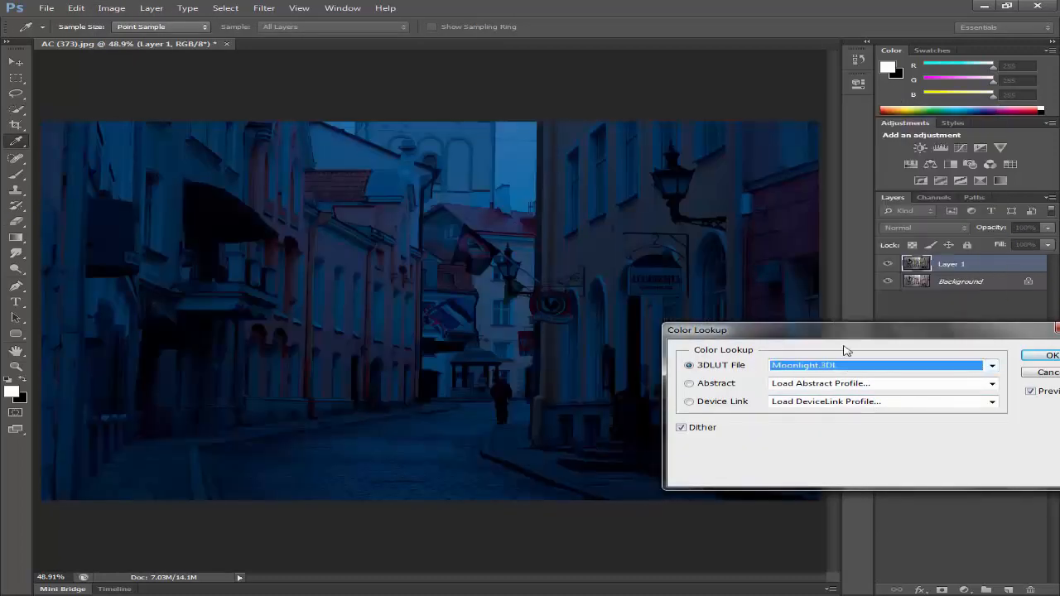
key("Down")
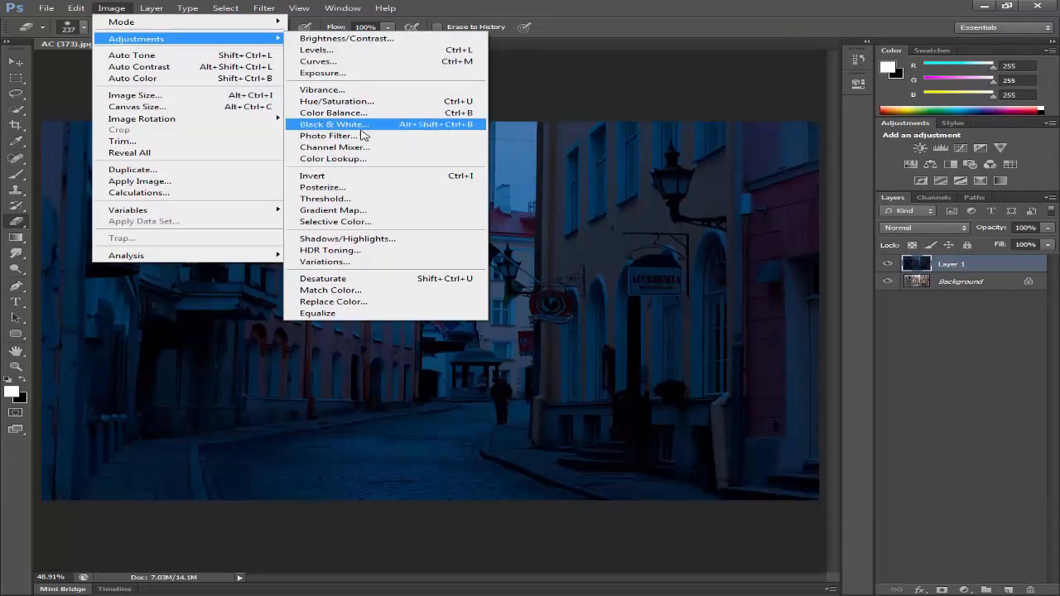
Step: Reduce Layer 1's saturation to about -47 with a Vibrance adjustment, keeping vibrance at 0
left_click(323, 89)
left_click_drag(806, 263, 767, 268)
mouse_move(804, 235)
left_mouse_down()
mouse_move(770, 238)
mouse_move(806, 238)
left_mouse_up()
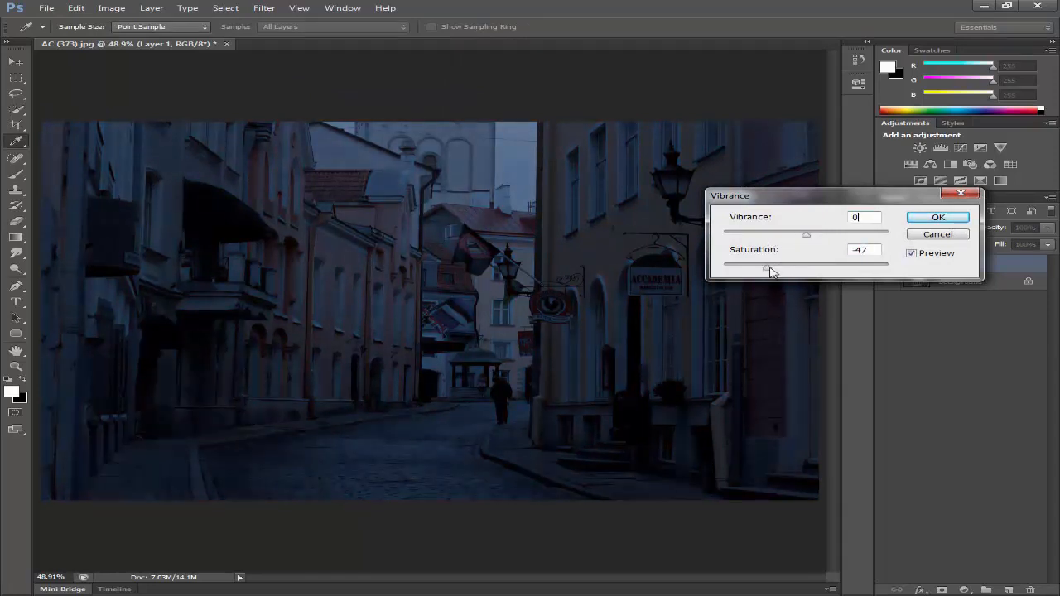
left_click(766, 268)
key("Return")
Step: Darken Layer 1 with an Exposure adjustment of -0.65, offset 0 and gamma correction 0.98
left_click(112, 7)
mouse_move(141, 31)
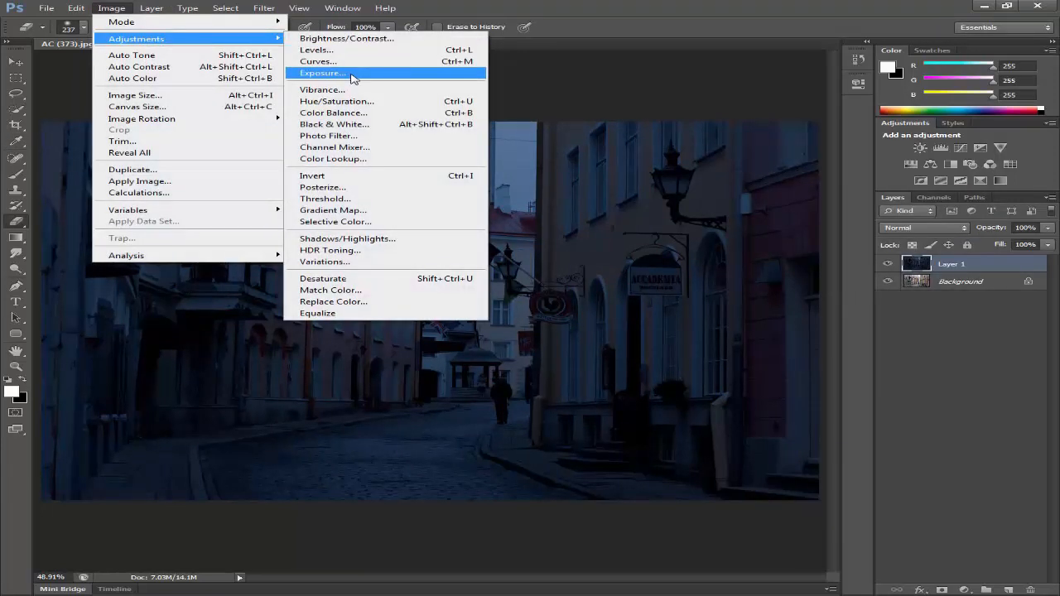
left_click(374, 71)
left_click_drag(469, 161, 559, 114)
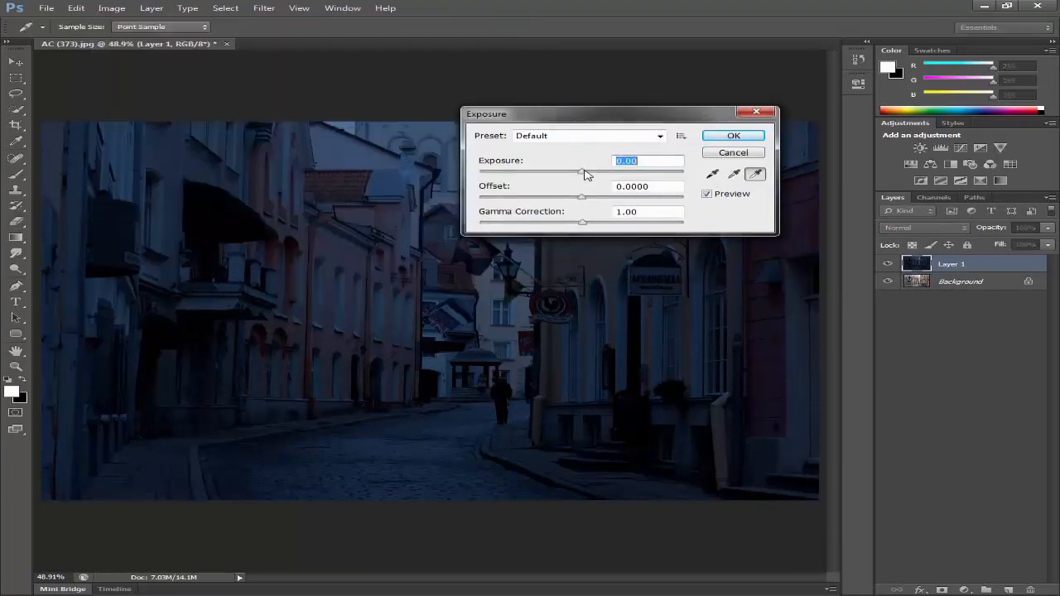
left_click_drag(584, 174, 572, 173)
key("Tab")
type("0")
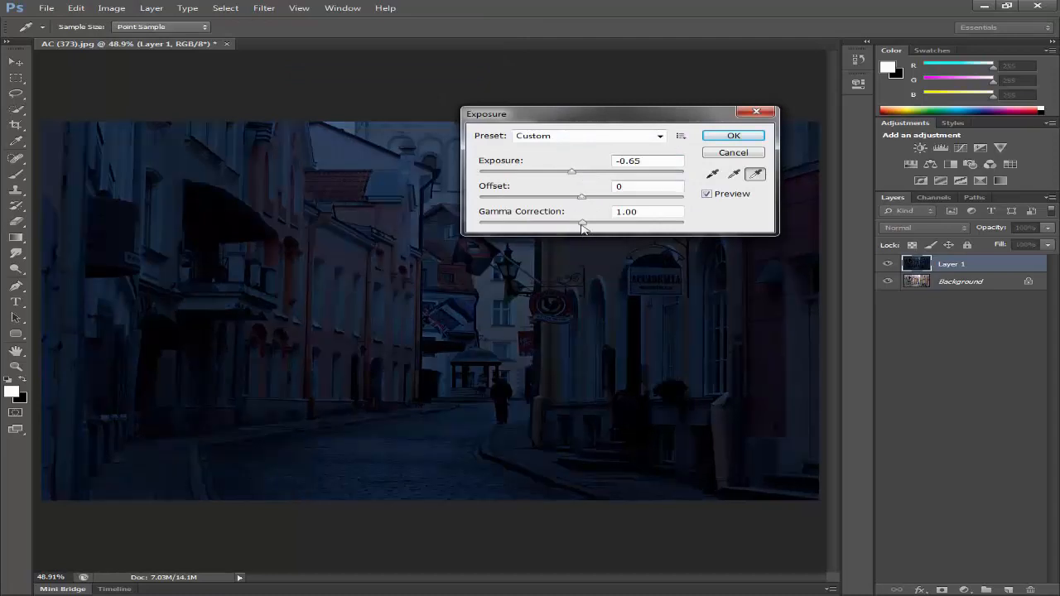
left_click_drag(582, 224, 584, 224)
left_click(573, 172)
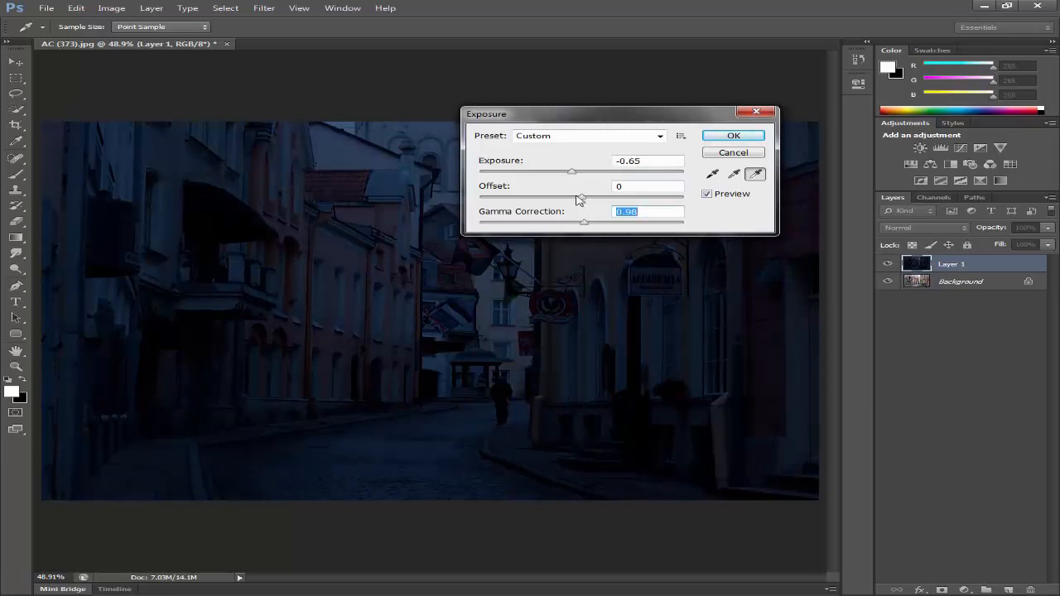
key("Return")
key("e")
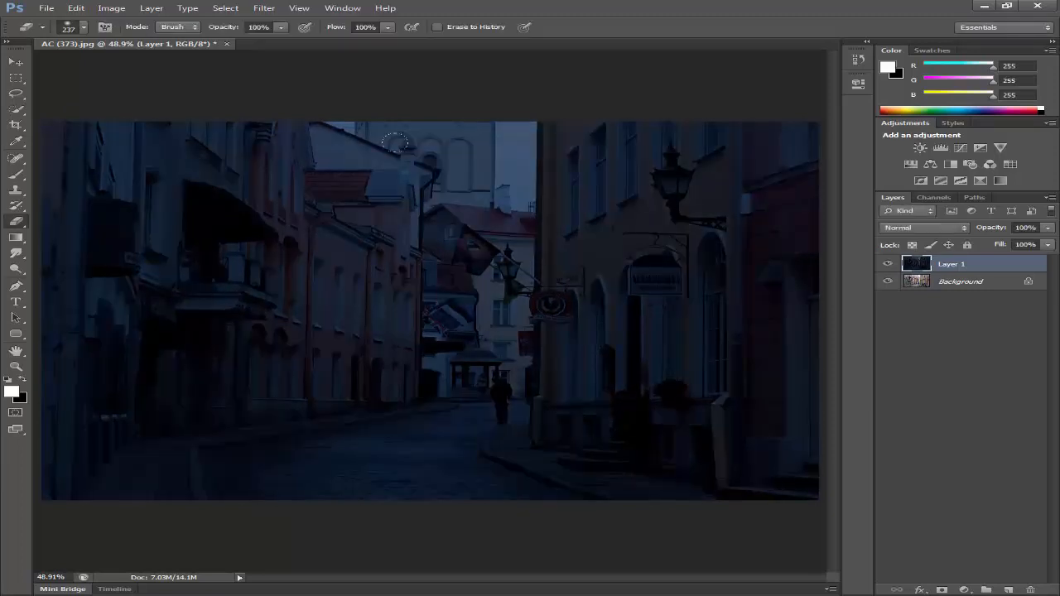
left_click(111, 7)
mouse_move(248, 38)
left_click(372, 88)
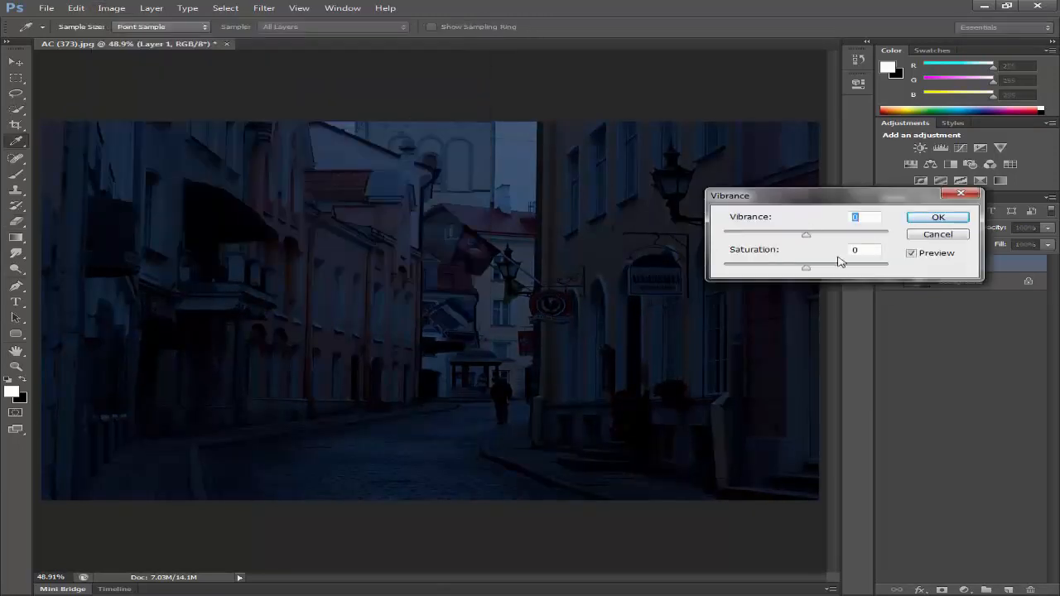
key("Escape")
Step: Apply a Hue/Saturation adjustment to Layer 1 with saturation -30 and lightness -8
left_click(111, 7)
left_click(373, 101)
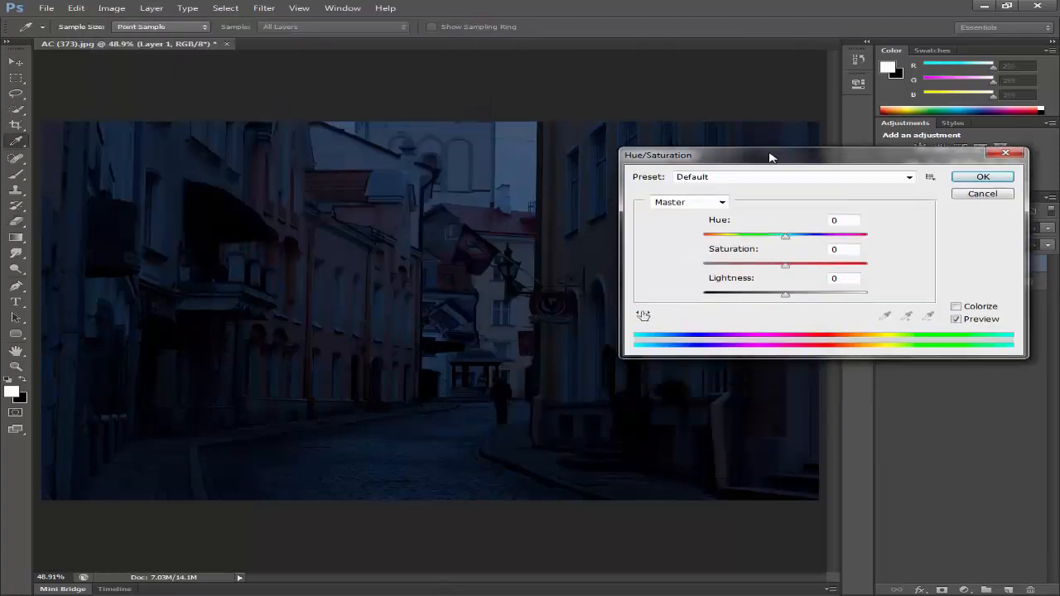
left_click_drag(766, 265, 780, 298)
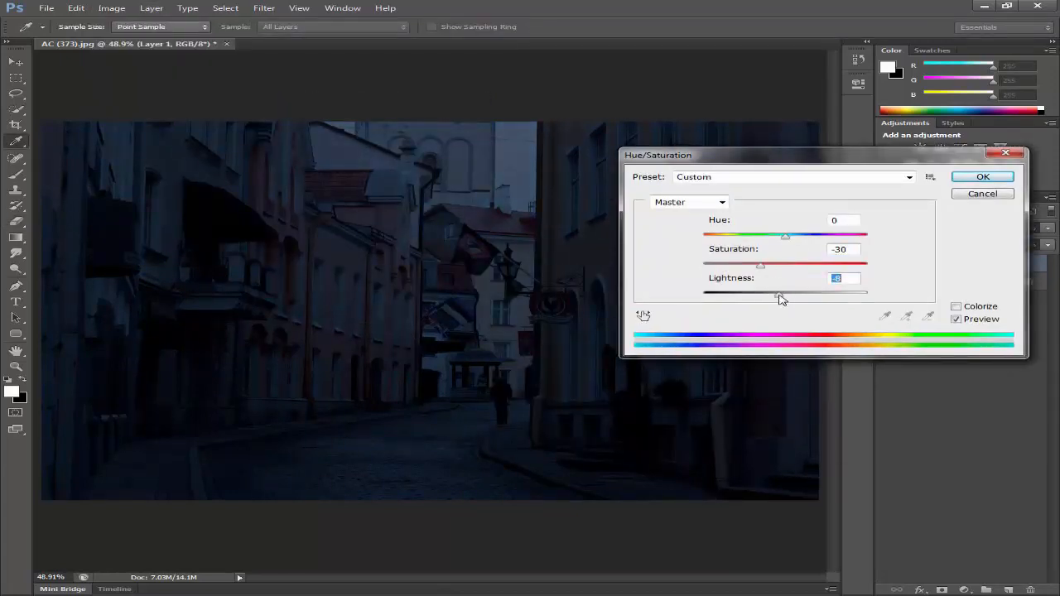
key("Return")
left_click(111, 8)
mouse_move(149, 38)
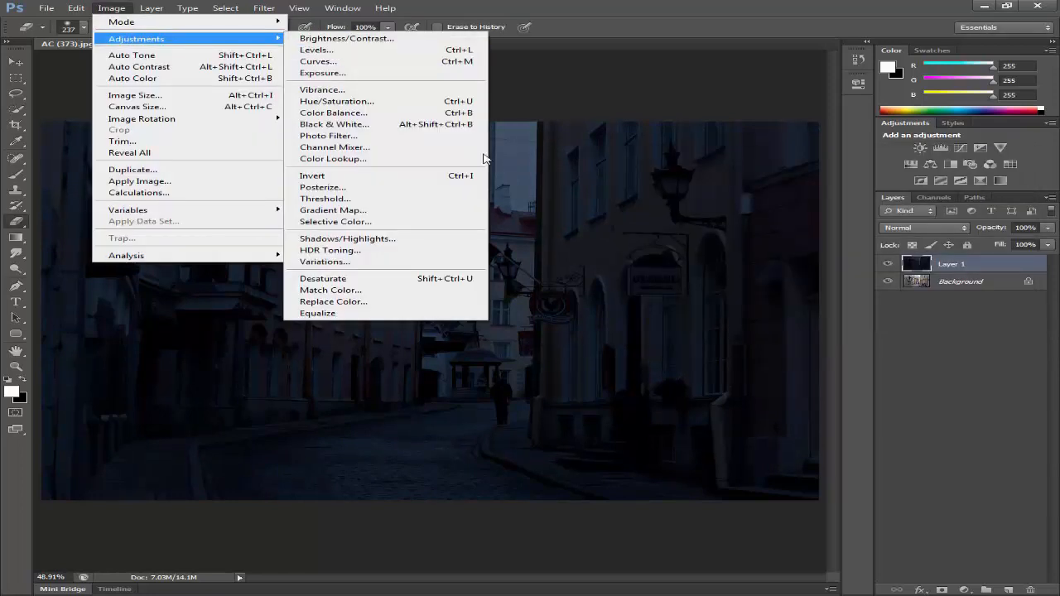
left_click(402, 147)
left_click_drag(833, 218, 843, 219)
type("0")
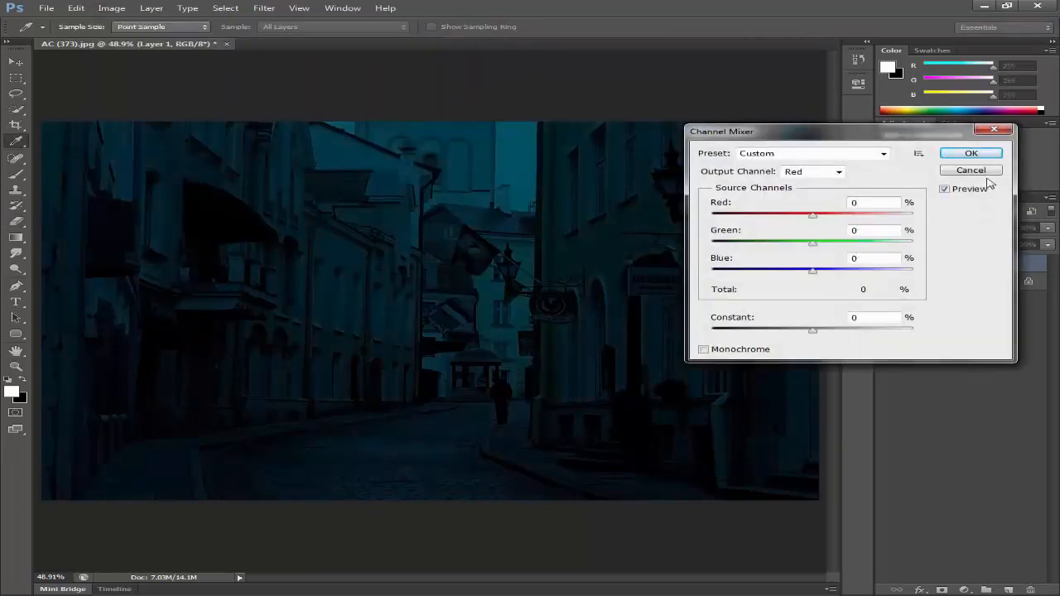
left_click(985, 174)
Step: Shift Layer 1's midtones slightly toward cyan and blue with a Color Balance adjustment
left_click(111, 7)
mouse_move(207, 39)
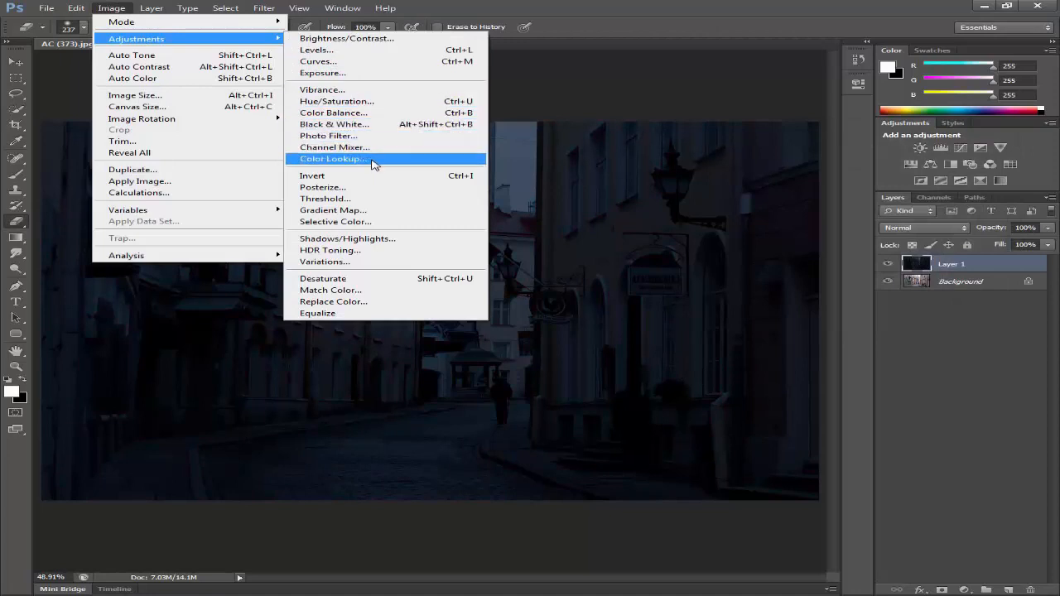
left_click(365, 112)
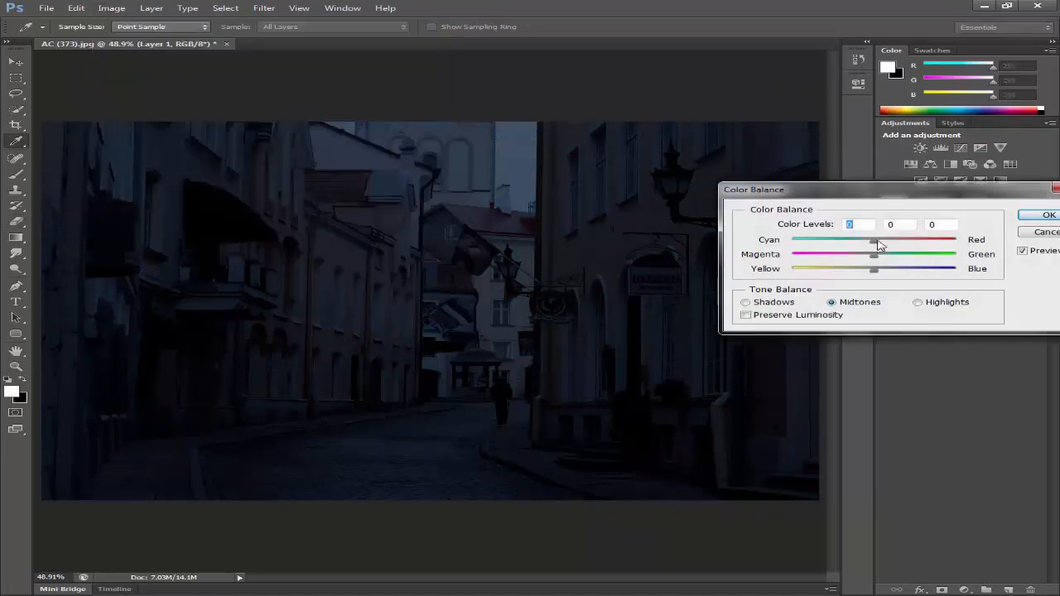
key("Down")
key("Down")
key("Down")
left_click_drag(875, 272, 877, 272)
left_click(1040, 216)
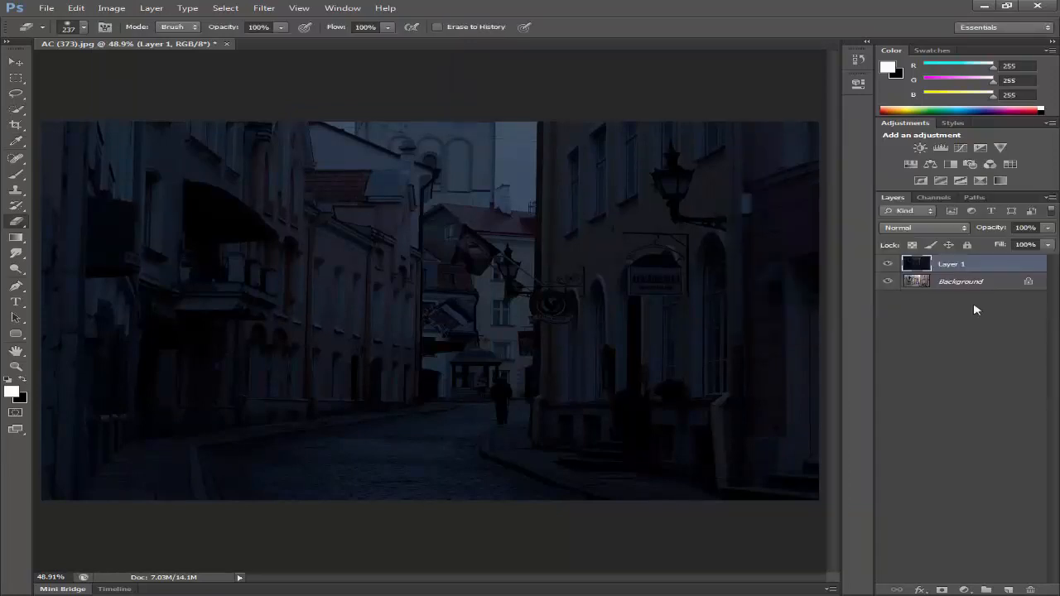
Step: Add a Solid Color fill layer in bright orange above Layer 1
left_click(983, 283)
left_click(986, 267)
left_click(964, 589)
left_click(948, 324)
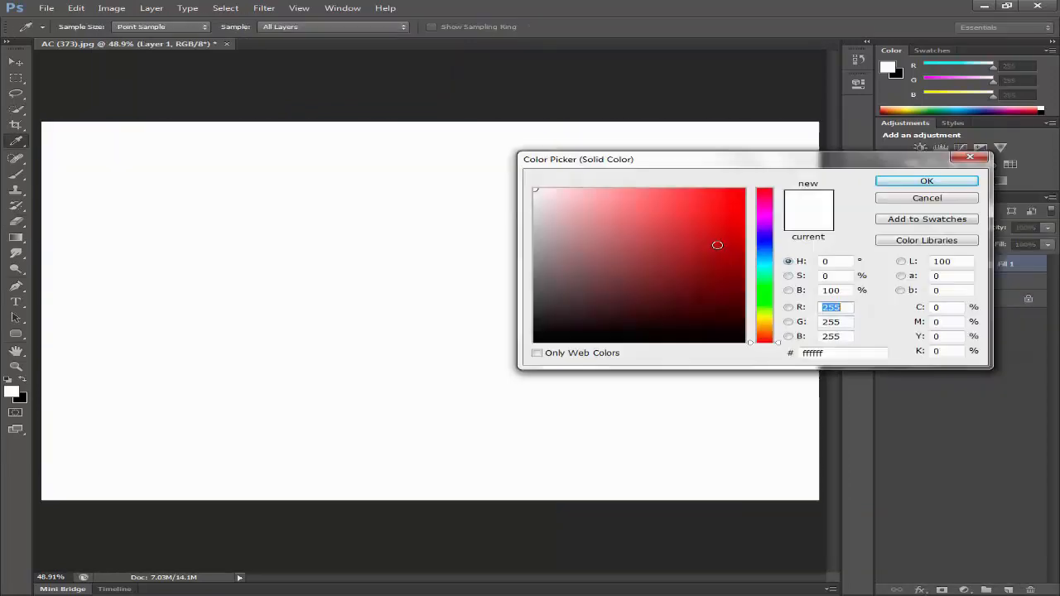
left_click_drag(716, 242, 747, 188)
left_click_drag(770, 323, 771, 328)
left_click(927, 181)
Step: Invert the orange fill layer's mask to black and hide Layer 1
left_click(953, 265)
left_click(20, 380)
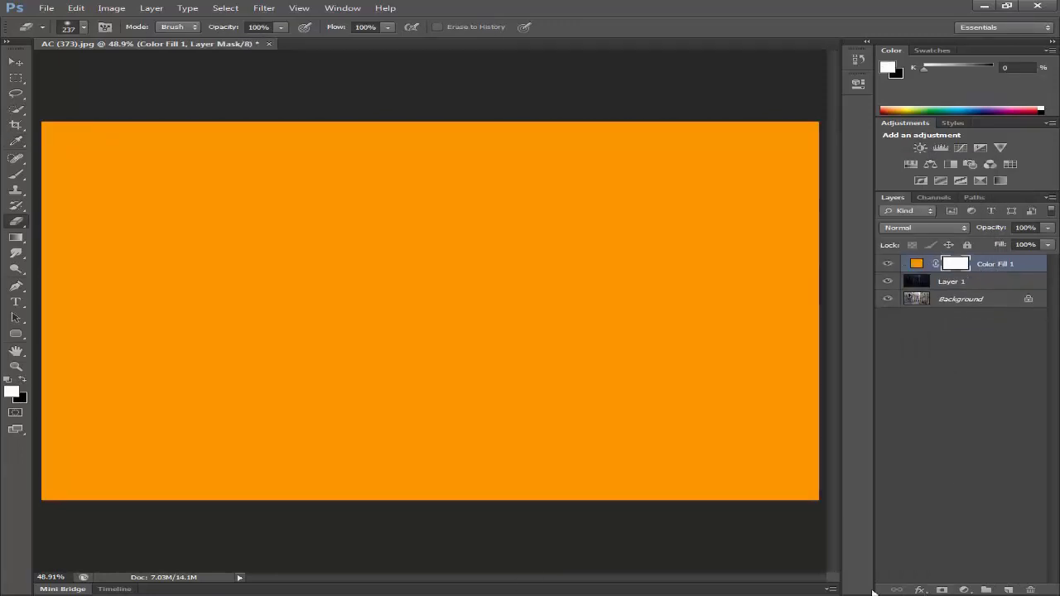
key("ctrl+i")
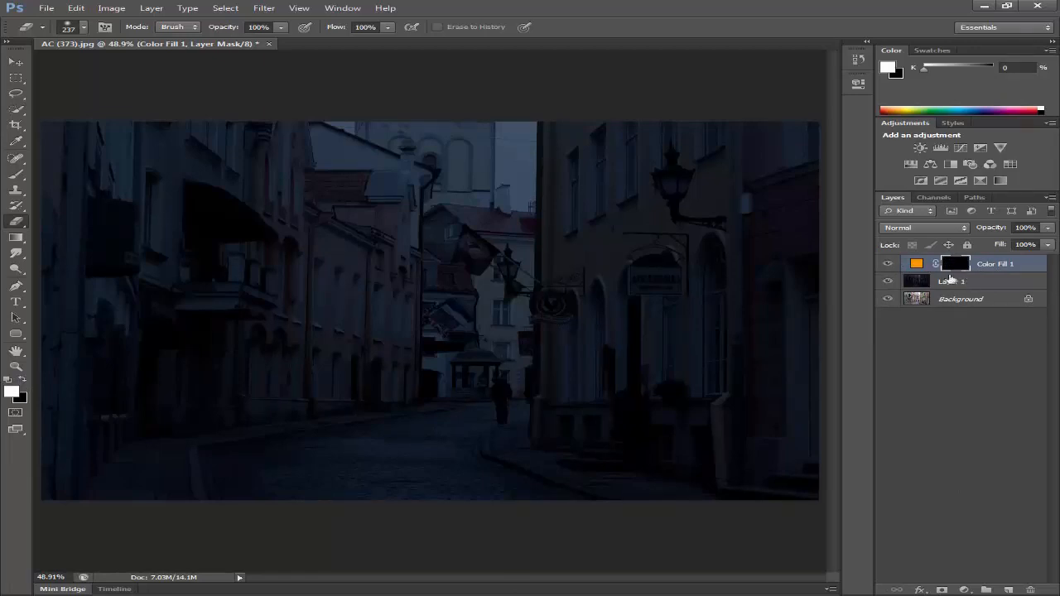
left_click(888, 281)
Step: Reveal the orange fill over the large street lamp's central glass pane by painting white on the mask with a 12 px brush
scroll(659, 172, "up", 5)
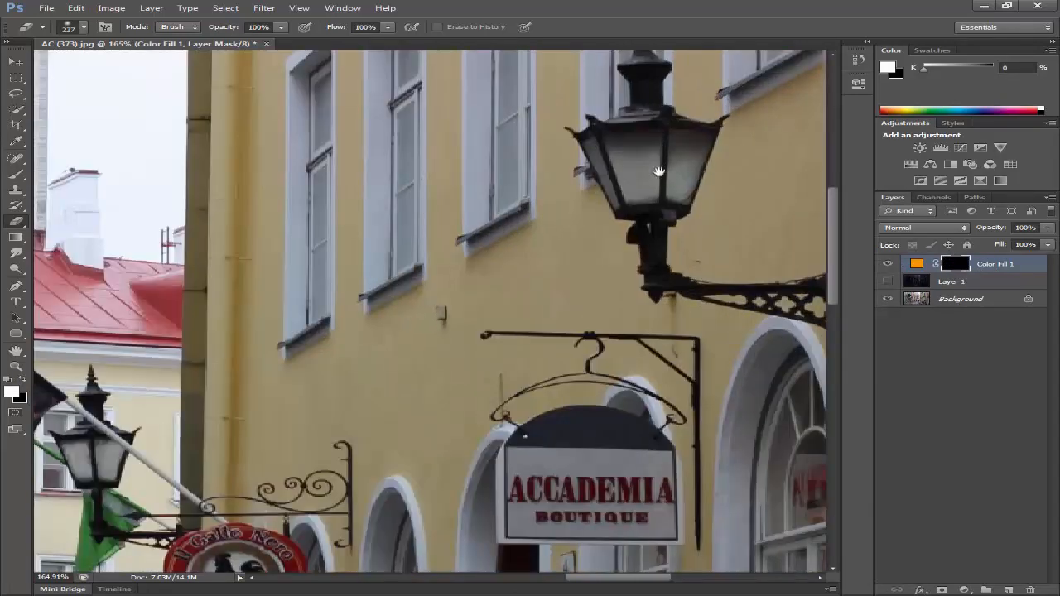
key("b")
mouse_move(659, 172)
left_mouse_down()
mouse_move(592, 246)
mouse_move(464, 225)
left_mouse_up()
left_click(11, 392)
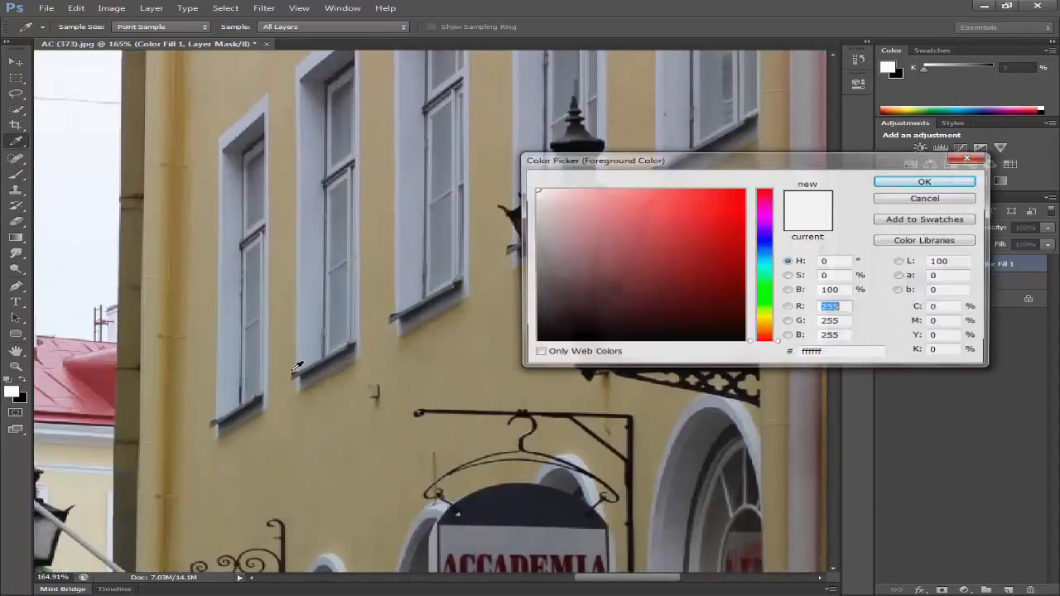
key("Escape")
scroll(528, 267, "up", 4)
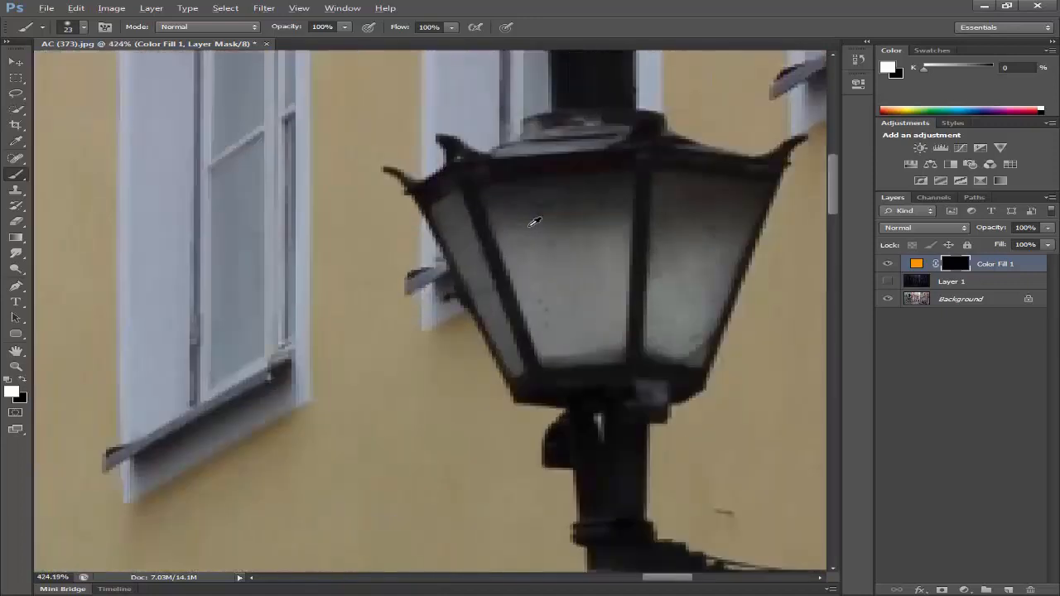
right_click(504, 190)
left_click_drag(504, 191, 481, 187)
key("ctrl+z")
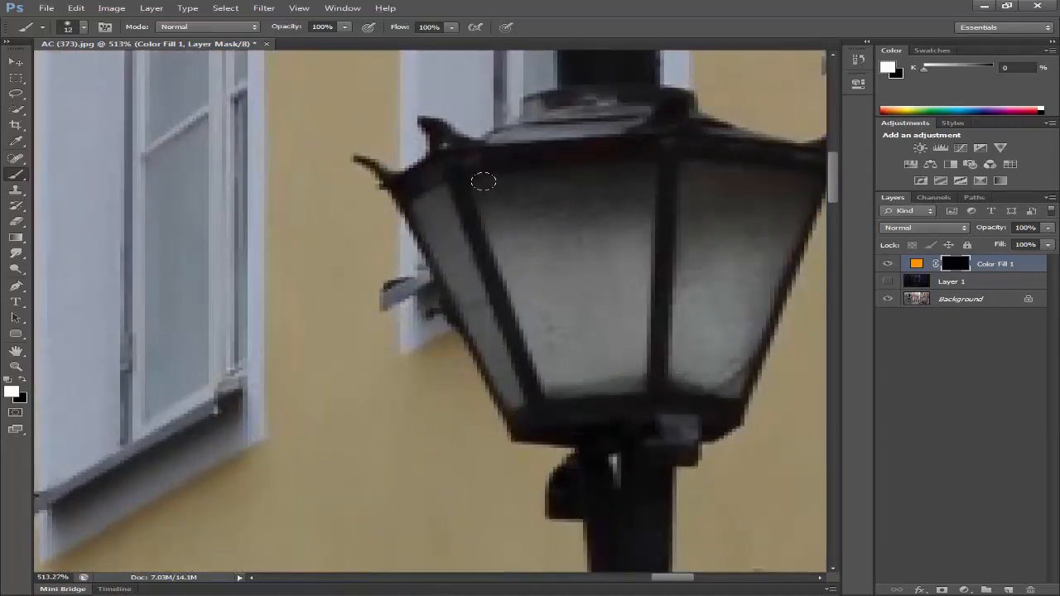
mouse_move(484, 182)
left_mouse_down()
mouse_move(589, 382)
mouse_move(496, 170)
mouse_move(488, 172)
mouse_move(542, 291)
mouse_move(591, 324)
mouse_move(519, 173)
mouse_move(561, 200)
mouse_move(552, 260)
mouse_move(583, 335)
left_mouse_up()
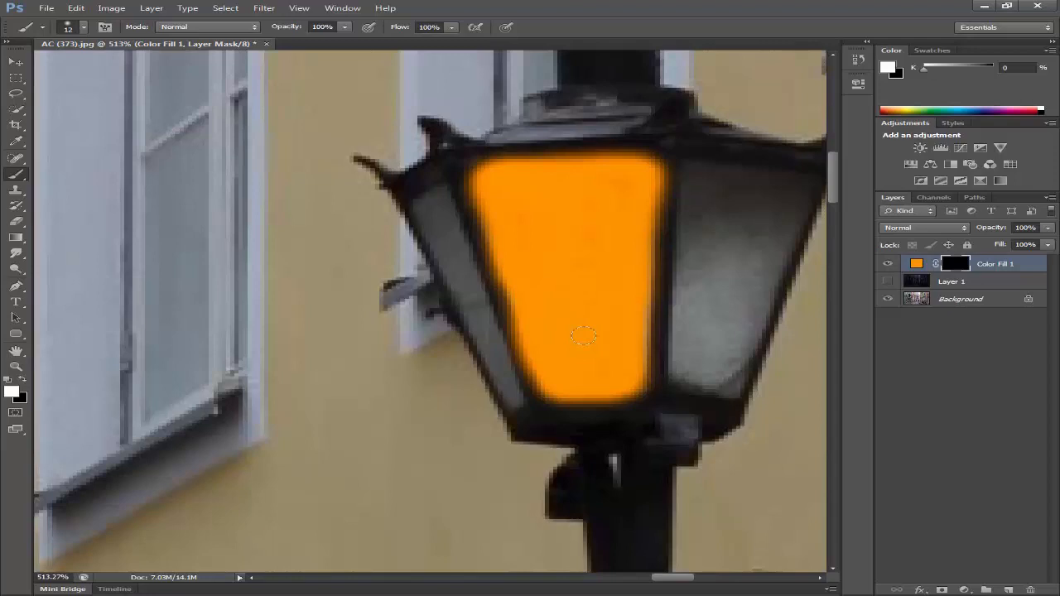
Step: Paint the lamp's narrow left glass pane orange on the fill mask with a 5 px white brush
mouse_move(583, 336)
left_mouse_down()
mouse_move(494, 191)
mouse_move(460, 217)
left_mouse_up()
scroll(446, 225, "up", 5)
mouse_move(440, 137)
left_mouse_down()
mouse_move(422, 137)
mouse_move(394, 217)
mouse_move(389, 179)
mouse_move(448, 287)
mouse_move(512, 358)
left_mouse_up()
left_click_drag(505, 307, 424, 102)
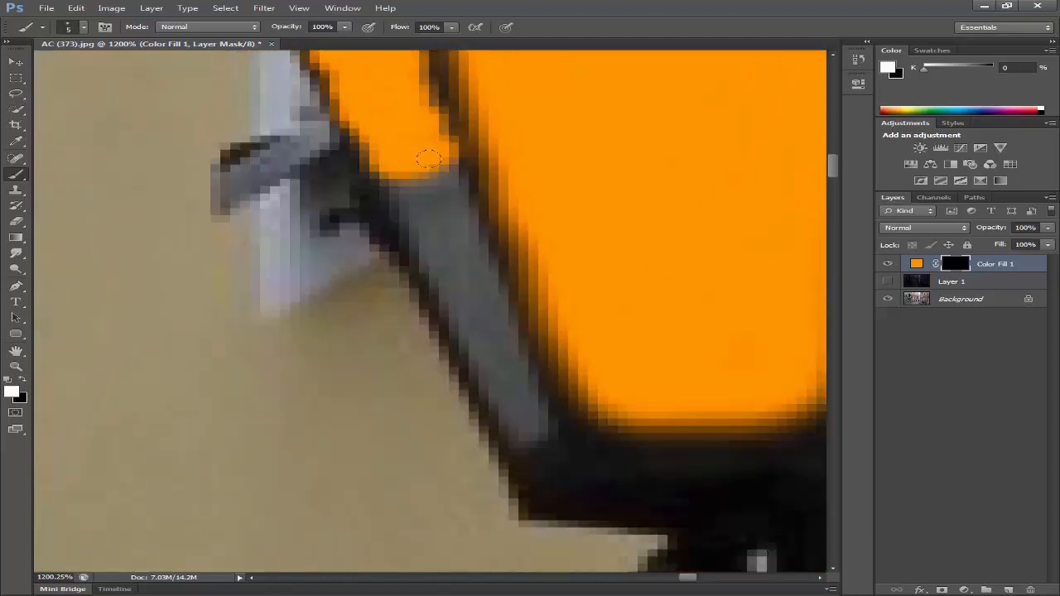
mouse_move(429, 159)
left_mouse_down()
mouse_move(414, 225)
mouse_move(477, 306)
mouse_move(479, 336)
mouse_move(527, 426)
left_mouse_up()
Step: Clean the orange spill off the dark frame bar between the left and central panes by painting black on the mask
left_click(22, 380)
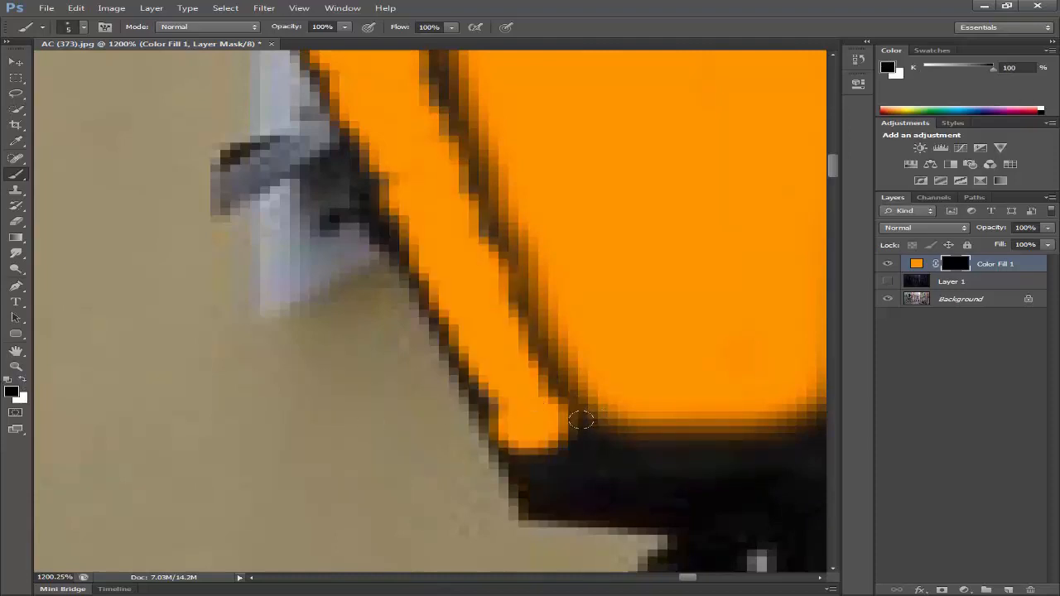
left_click_drag(581, 420, 548, 371)
left_click_drag(455, 404, 504, 466)
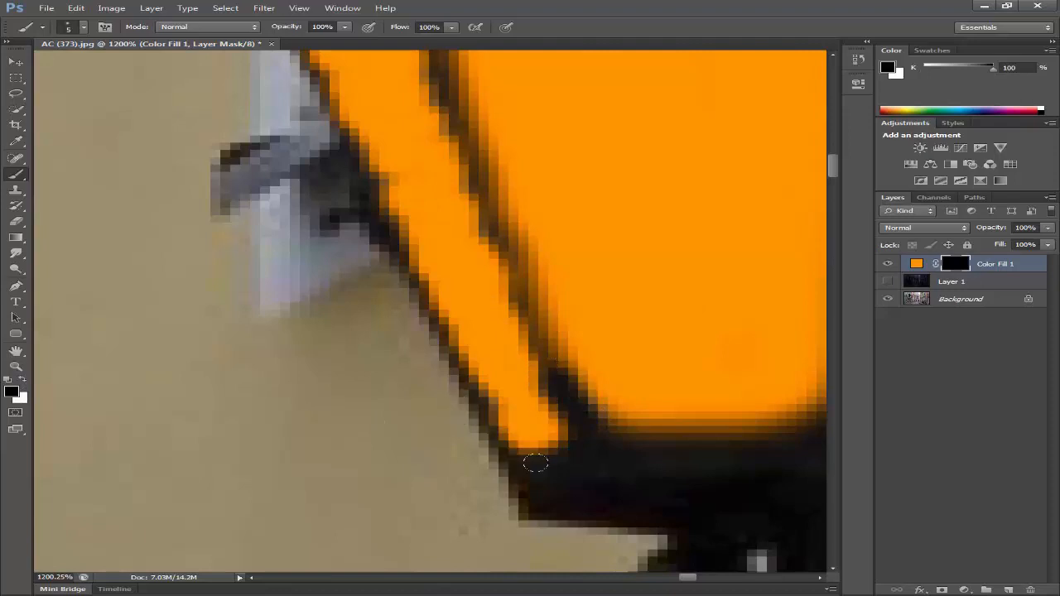
scroll(535, 464, "down", 2)
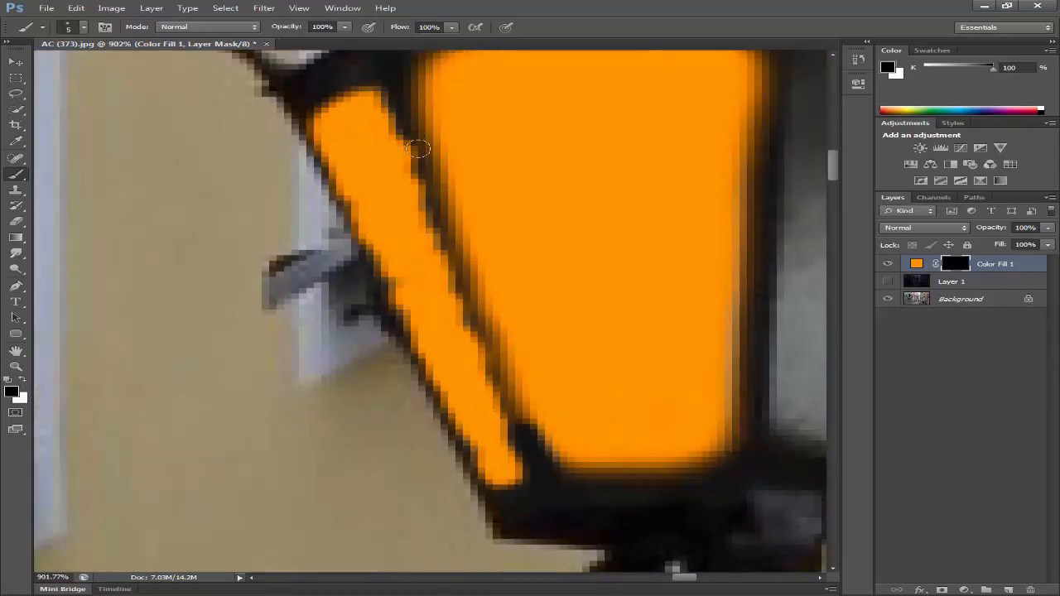
left_click_drag(399, 104, 434, 203)
key("ctrl+z")
left_click_drag(387, 92, 461, 269)
mouse_move(471, 274)
left_mouse_down()
mouse_move(442, 214)
mouse_move(508, 372)
left_mouse_up()
Step: Trim the orange at the narrow left pane's lower corner with black on the mask, and restore white as the foreground color
scroll(490, 220, "down", 3)
key("x")
mouse_move(489, 240)
left_mouse_down()
mouse_move(447, 320)
mouse_move(425, 290)
left_mouse_up()
left_click_drag(550, 357, 431, 355)
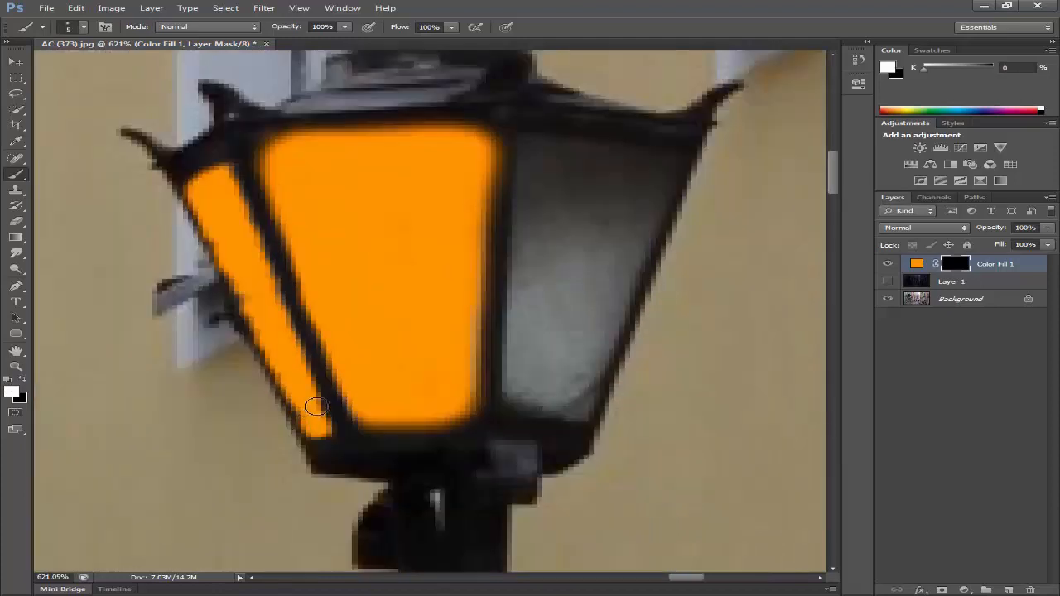
left_click_drag(317, 407, 322, 439)
key("ctrl+z")
left_click_drag(489, 419, 437, 418)
key("x")
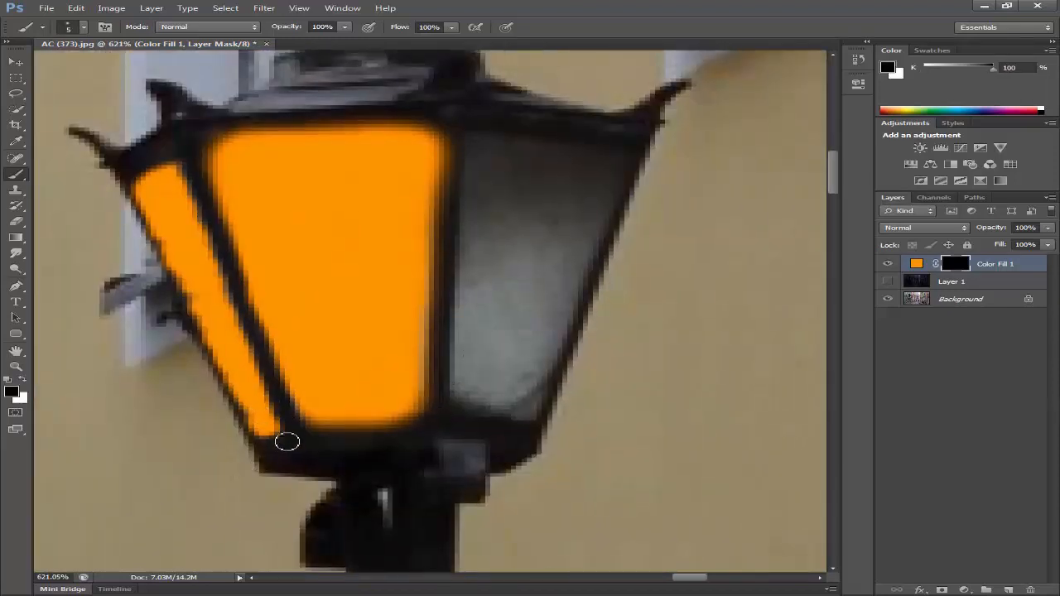
mouse_move(279, 435)
left_mouse_down()
mouse_move(318, 419)
mouse_move(290, 436)
left_mouse_up()
key("x")
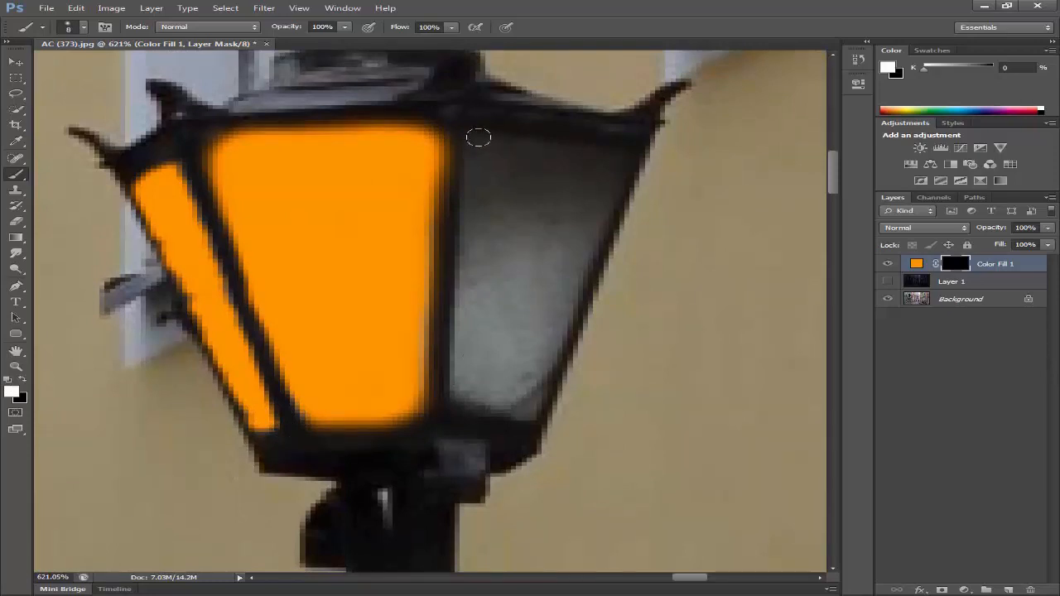
Step: Reveal the orange fill over the large lamp's right glass pane by painting white on the mask with an 8 px brush
mouse_move(478, 137)
left_mouse_down()
mouse_move(614, 152)
mouse_move(547, 166)
mouse_move(474, 155)
mouse_move(471, 169)
mouse_move(558, 182)
mouse_move(510, 179)
mouse_move(472, 255)
mouse_move(462, 373)
mouse_move(521, 413)
mouse_move(582, 288)
mouse_move(595, 224)
mouse_move(534, 182)
left_mouse_up()
mouse_move(512, 271)
left_mouse_down()
mouse_move(524, 343)
mouse_move(489, 341)
mouse_move(507, 396)
left_mouse_up()
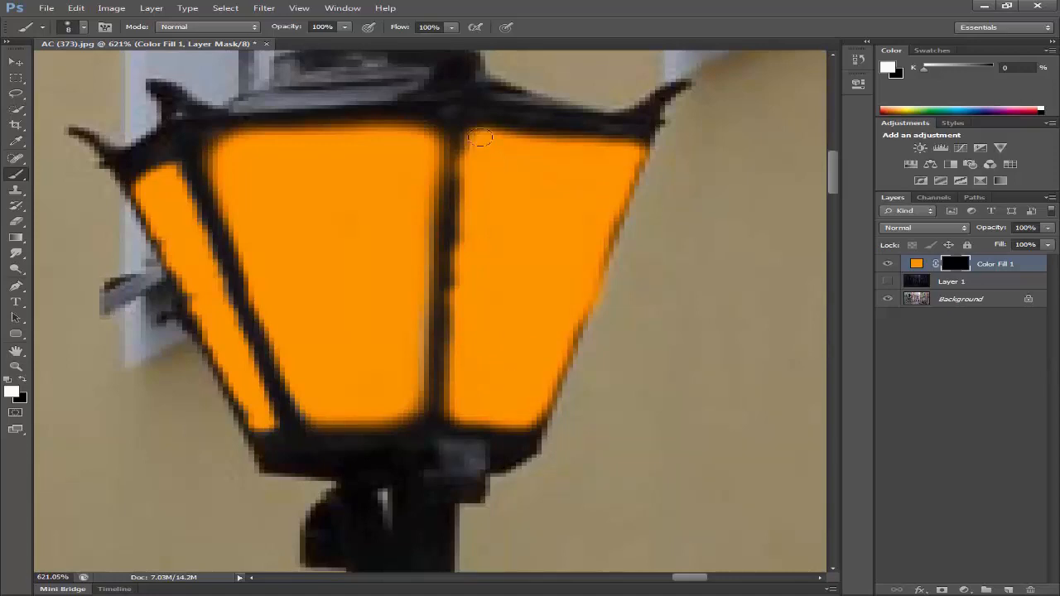
key("x")
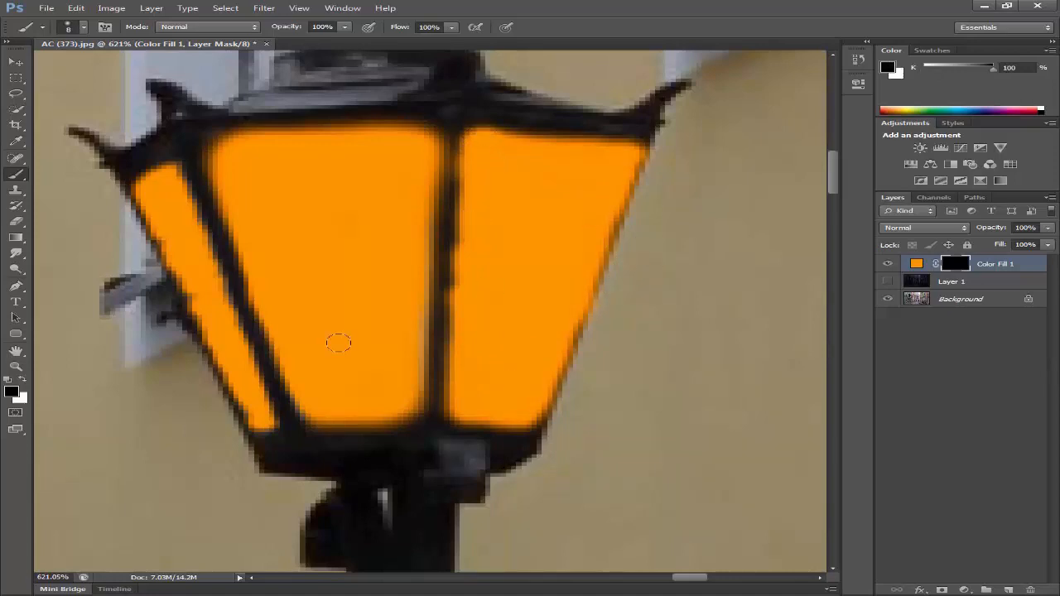
key("x")
left_click(11, 391)
left_click(893, 180)
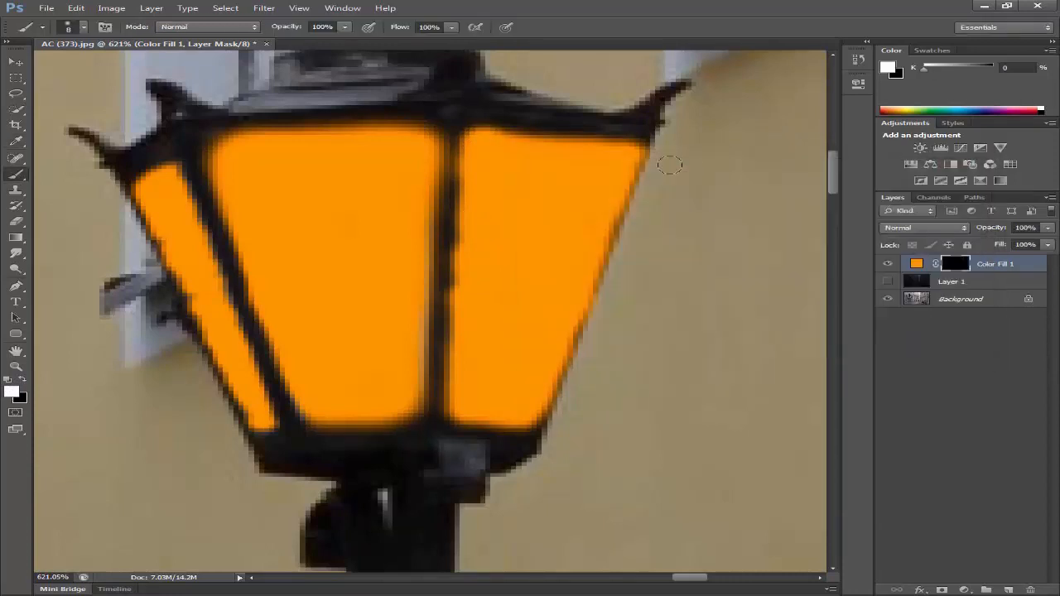
Step: Trim the orange along the right pane's outer and lower edges by painting black on the mask
left_click(24, 380)
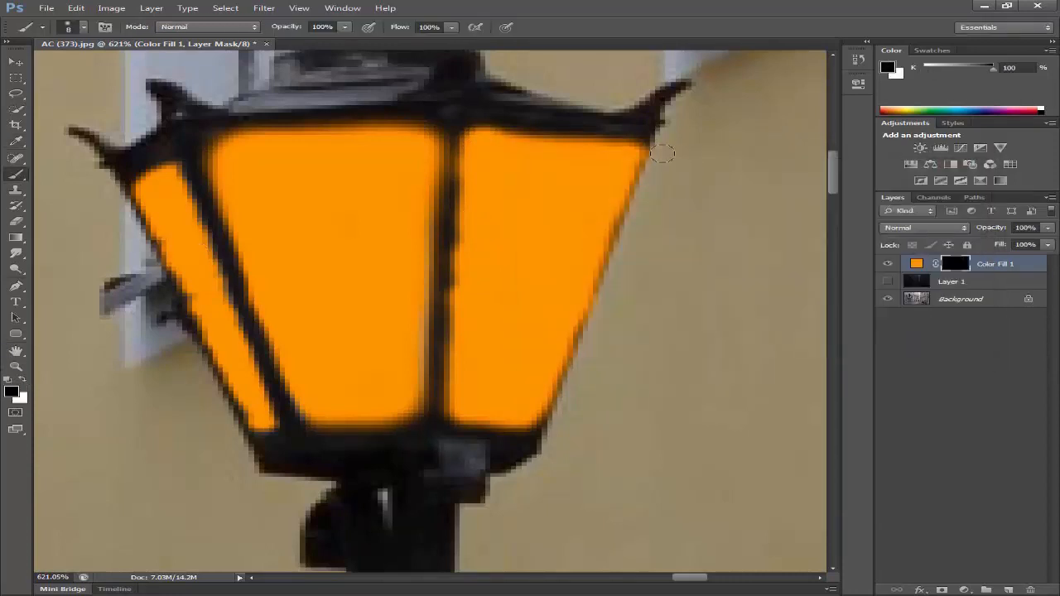
mouse_move(662, 153)
left_mouse_down()
mouse_move(573, 340)
mouse_move(553, 410)
left_mouse_up()
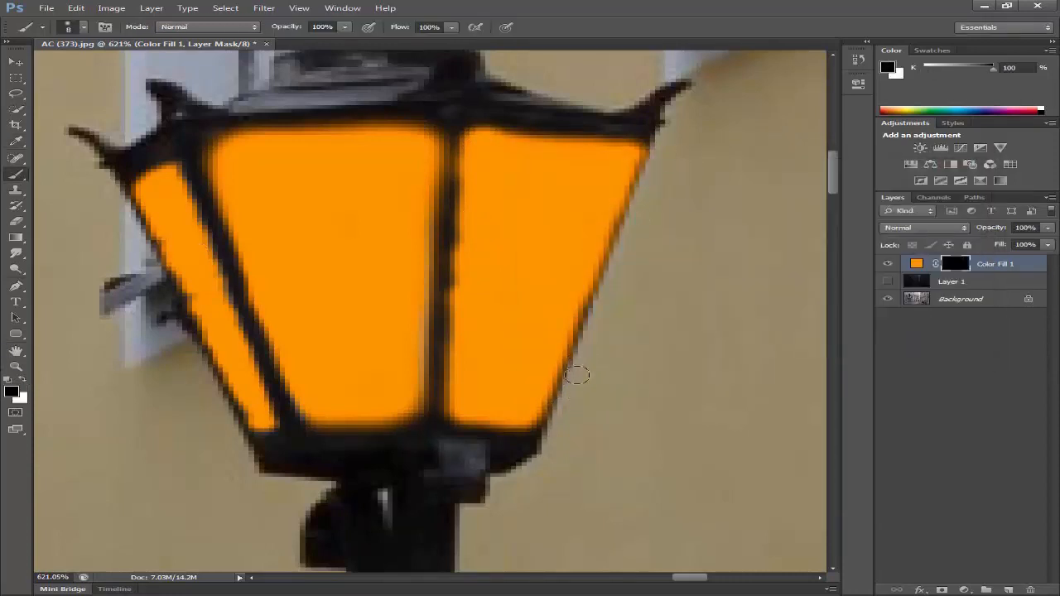
left_click_drag(601, 270, 543, 433)
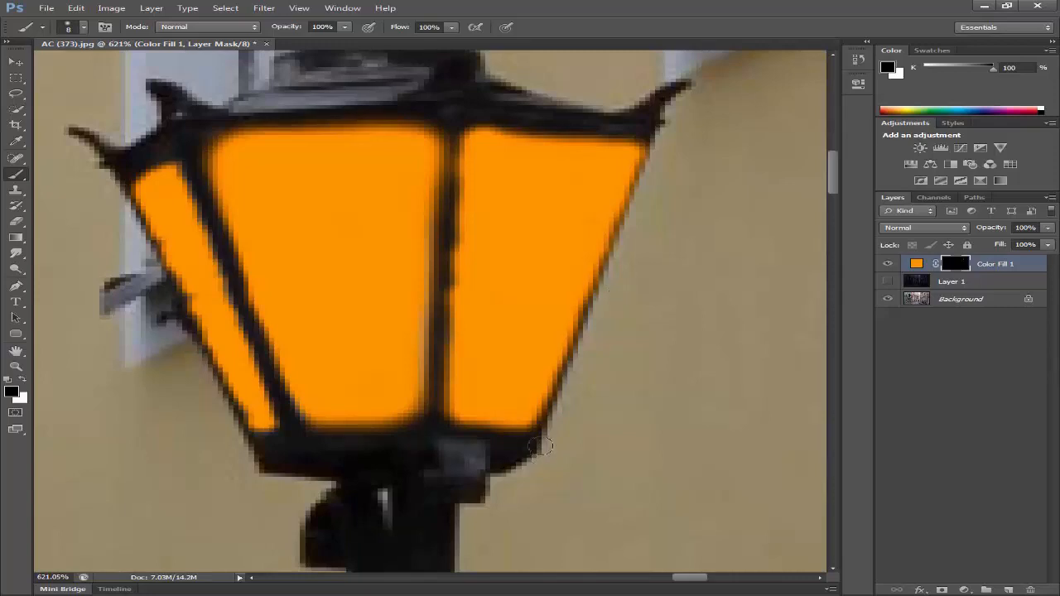
left_click_drag(315, 427, 540, 423)
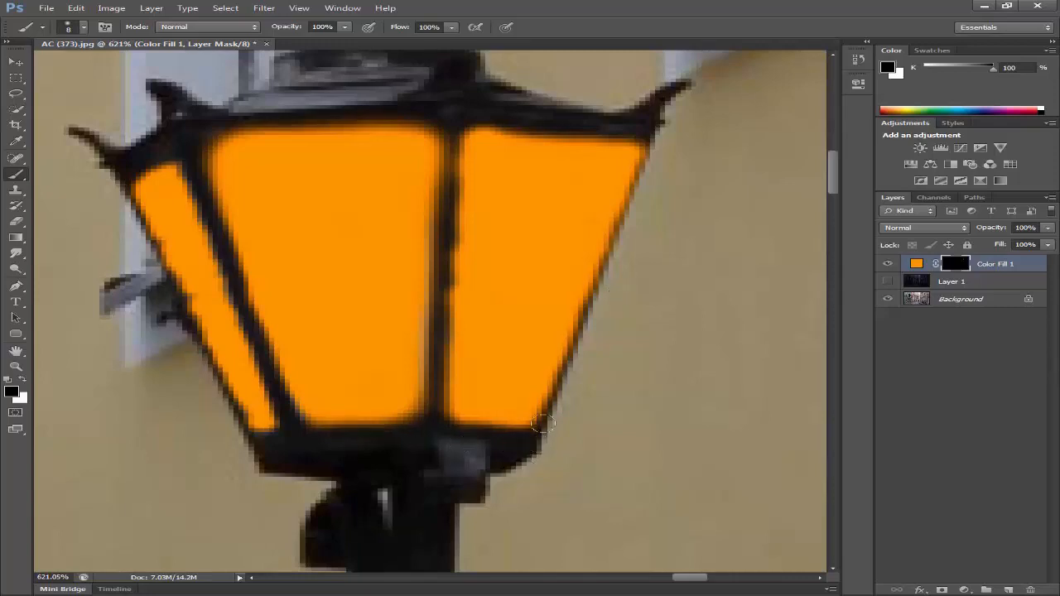
Step: Clean the bar between the central and right panes and the lamp's upper and outer frame edges with a 6 px black brush
right_click(463, 127, "alt")
mouse_move(452, 121)
left_mouse_down()
mouse_move(446, 293)
mouse_move(424, 440)
left_mouse_up()
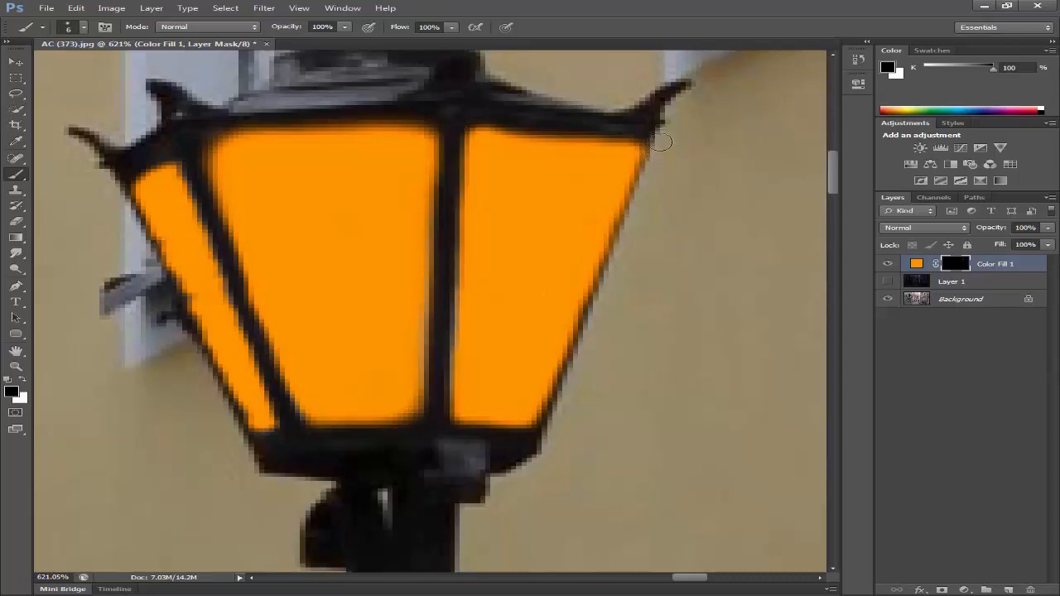
mouse_move(655, 146)
left_mouse_down()
mouse_move(594, 143)
mouse_move(601, 136)
mouse_move(532, 113)
mouse_move(232, 109)
left_mouse_up()
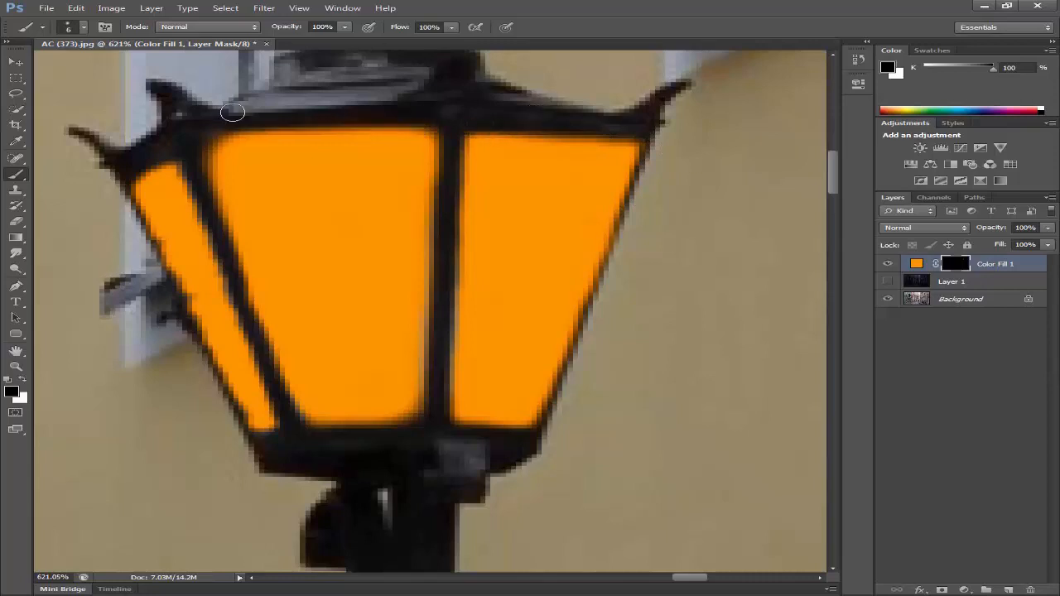
mouse_move(663, 155)
left_mouse_down()
mouse_move(628, 222)
mouse_move(594, 349)
mouse_move(555, 411)
left_mouse_up()
left_click_drag(653, 157, 638, 251)
Step: Show the darkened Layer 1 and touch up the narrow left pane's outer edge with white on the fill mask
scroll(655, 247, "down", 6)
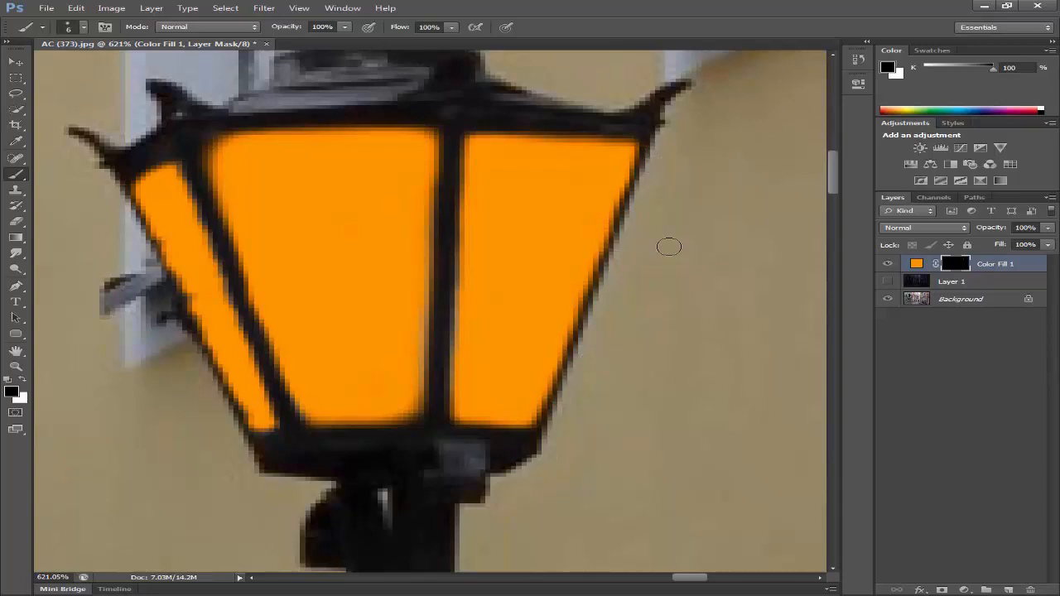
left_click(888, 281)
scroll(685, 172, "up", 6)
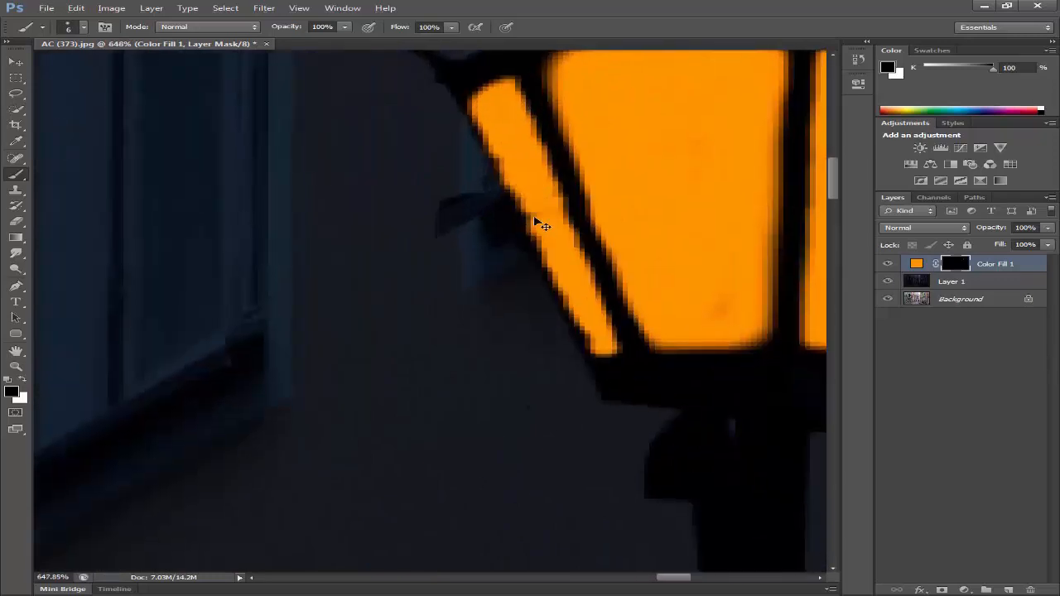
left_click(22, 379)
mouse_move(543, 223)
left_mouse_down()
mouse_move(475, 108)
mouse_move(536, 278)
mouse_move(601, 409)
left_mouse_up()
left_click(21, 380)
key("ctrl+0")
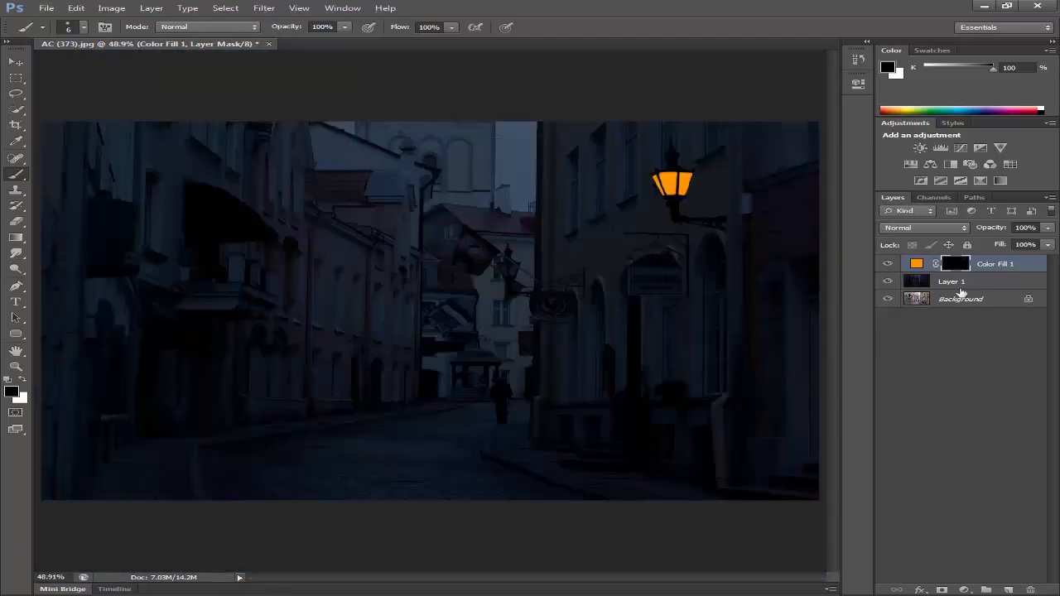
Step: Shift the Color Fill 1 layer's color to a slightly yellower orange
double_click(916, 264)
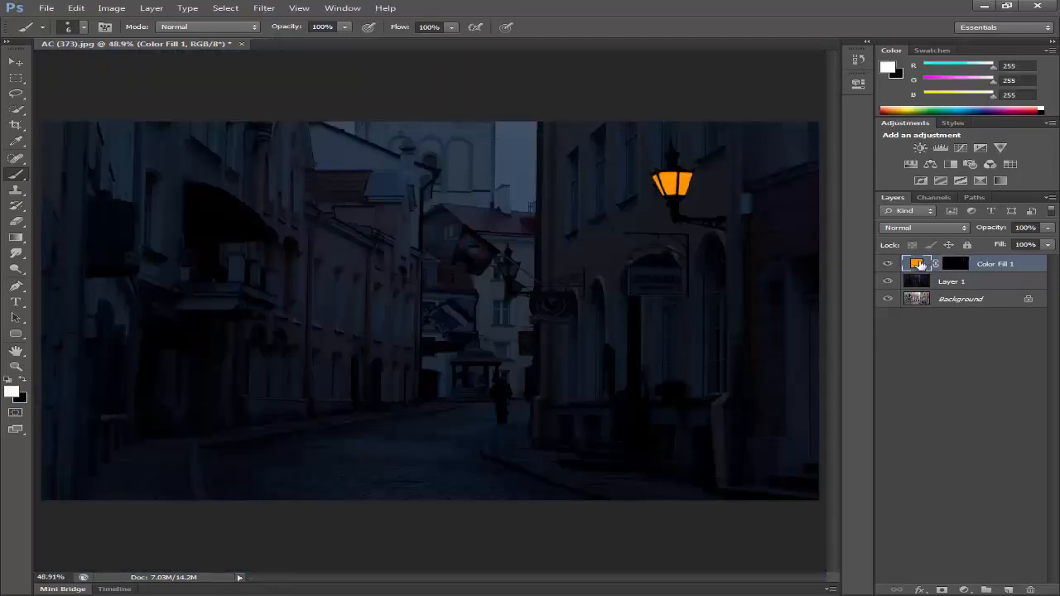
left_click(911, 198)
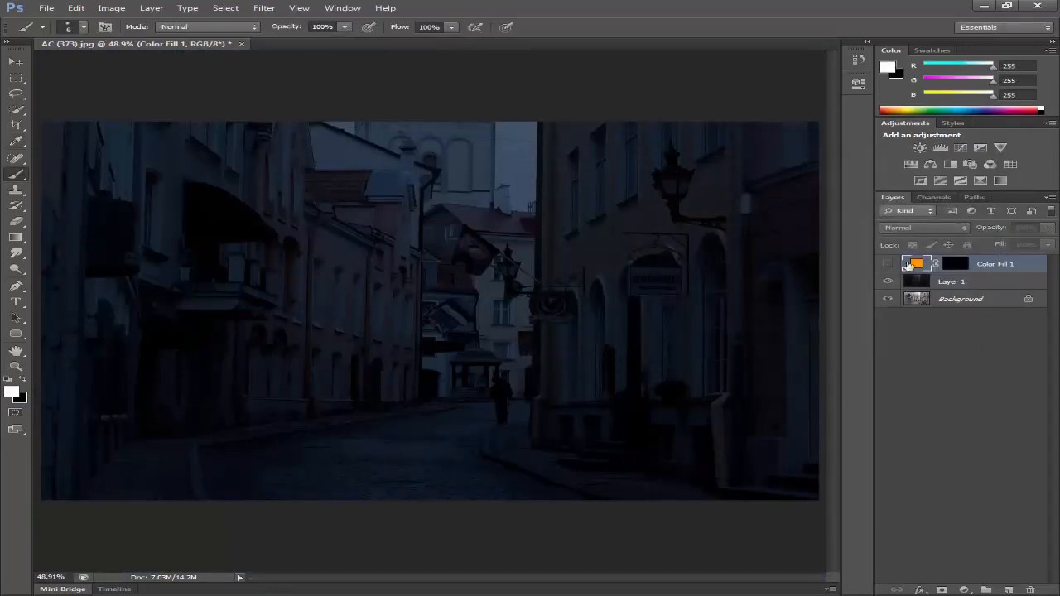
double_click(919, 265)
left_click_drag(681, 165, 682, 246)
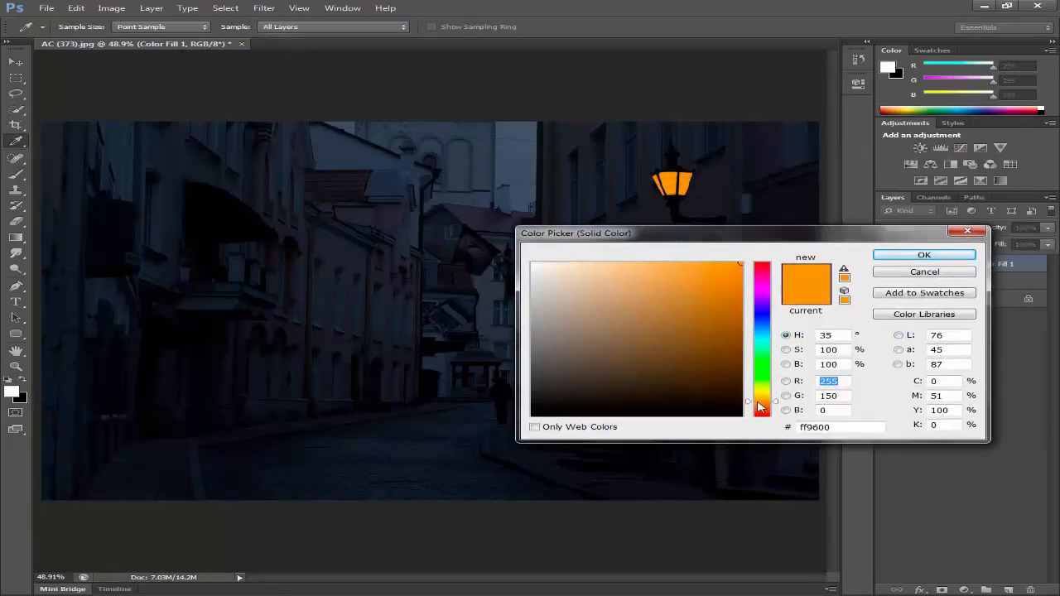
left_click_drag(758, 403, 759, 400)
key("Return")
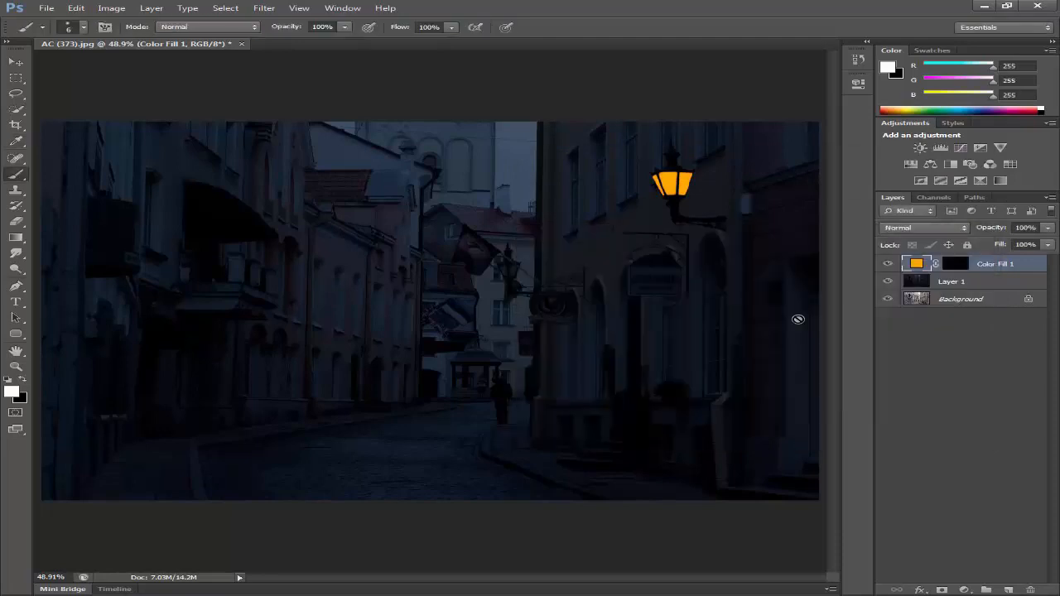
Step: Hide the darkened Layer 1 and paint the smaller lamp's left pane orange with a 6 px white brush on the fill mask
scroll(521, 284, "up", 6)
scroll(621, 283, "up", 2)
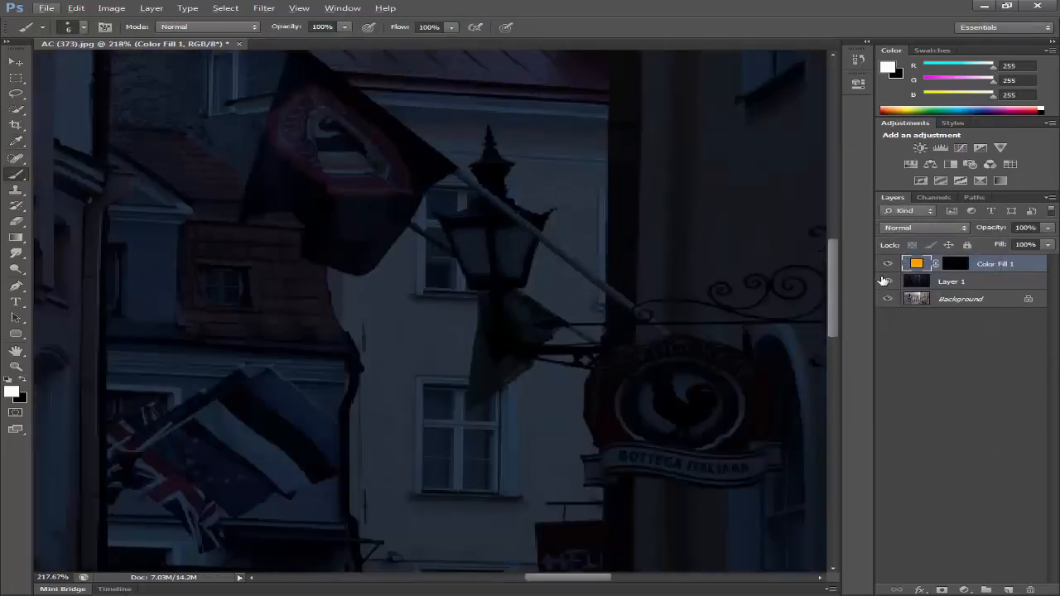
left_click(888, 282)
scroll(542, 249, "up", 6)
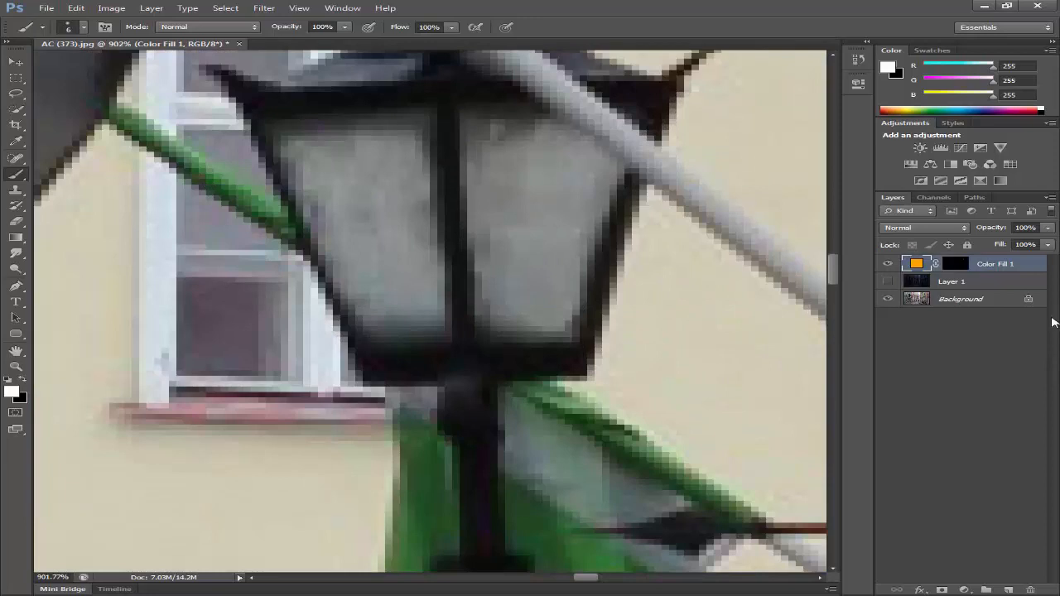
left_click(957, 264)
key("x")
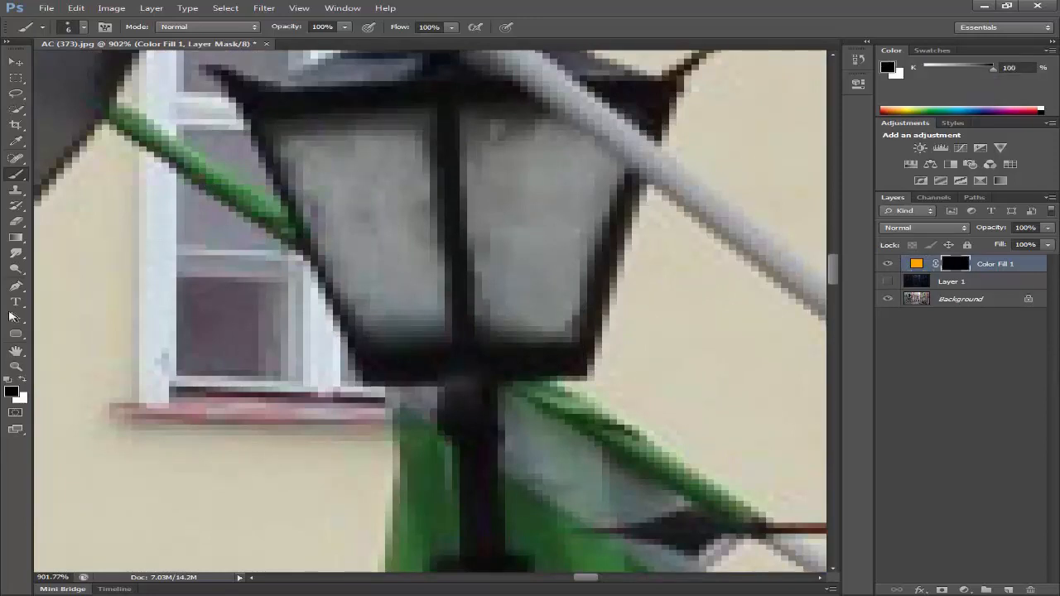
key("x")
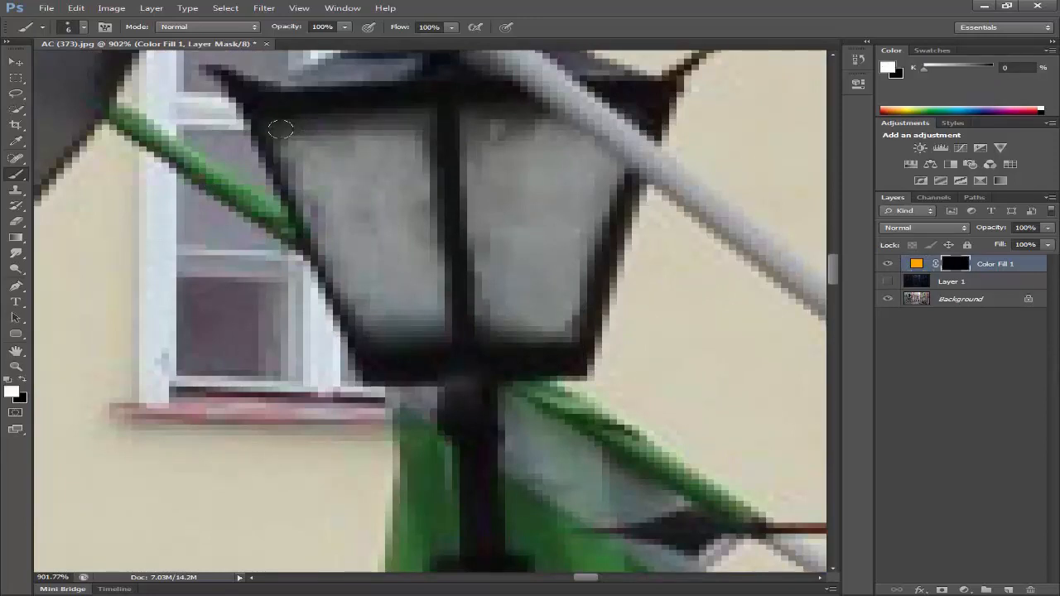
mouse_move(280, 129)
left_mouse_down()
mouse_move(393, 329)
mouse_move(373, 322)
mouse_move(341, 154)
left_mouse_up()
mouse_move(341, 154)
left_mouse_down()
mouse_move(389, 286)
mouse_move(377, 336)
mouse_move(352, 324)
mouse_move(385, 346)
left_mouse_up()
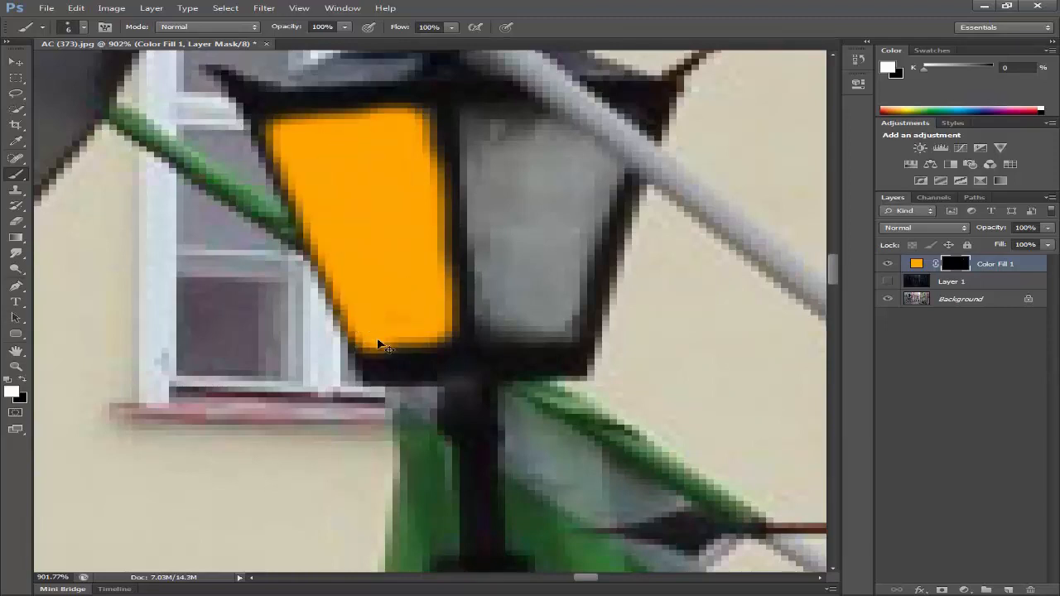
Step: Undo the last stroke and trim the orange along both sides of the smaller lamp's left pane with black on the mask
key("ctrl+z")
key("x")
key("x")
key("x")
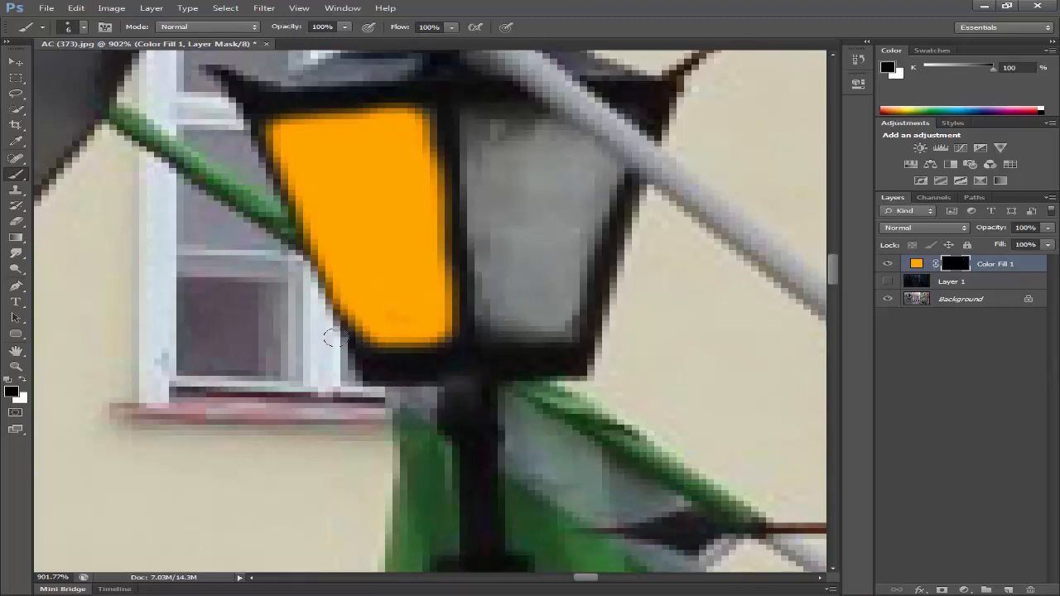
left_click_drag(334, 341, 286, 194)
left_click_drag(444, 118, 460, 333)
Step: Extend the orange into the smaller lamp's left pane at its upper inner corner with white on the mask
key("x")
key("x")
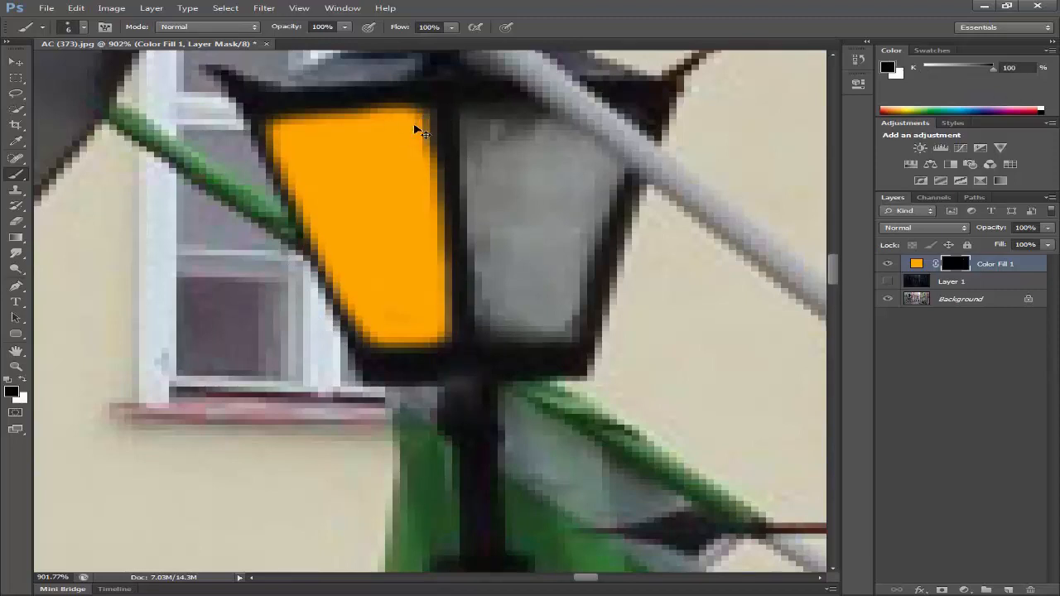
key("x")
left_click_drag(415, 150, 423, 108)
key("x")
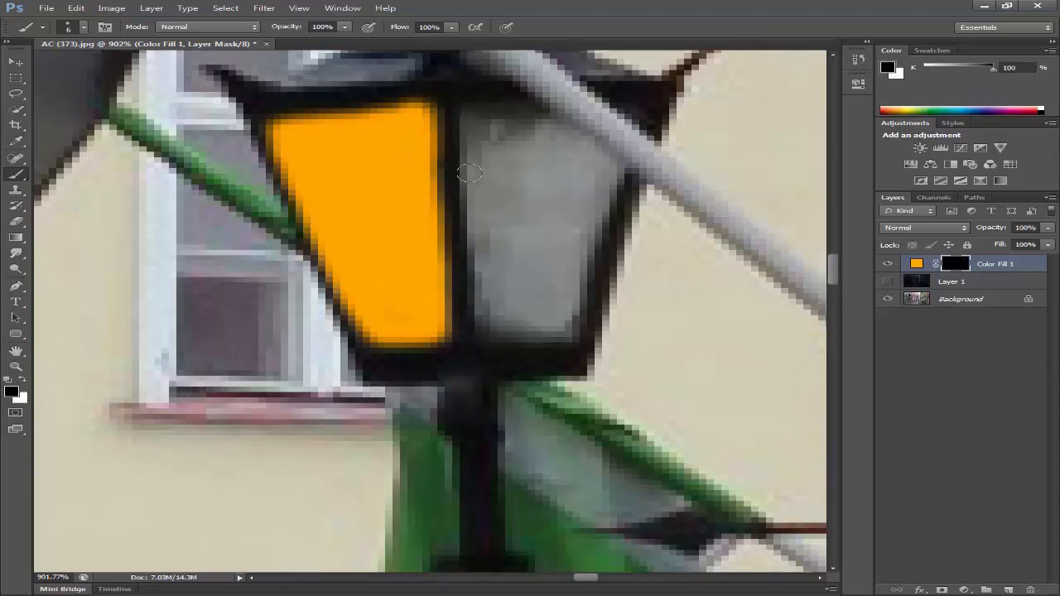
Step: Paint the smaller lamp's right pane orange with white on the mask and clean the frame below it with black
key("x")
mouse_move(470, 116)
left_mouse_down()
mouse_move(479, 319)
mouse_move(557, 330)
mouse_move(617, 166)
mouse_move(494, 125)
mouse_move(572, 191)
mouse_move(522, 314)
mouse_move(531, 154)
mouse_move(497, 285)
left_mouse_up()
key("x")
left_click_drag(478, 361, 501, 365)
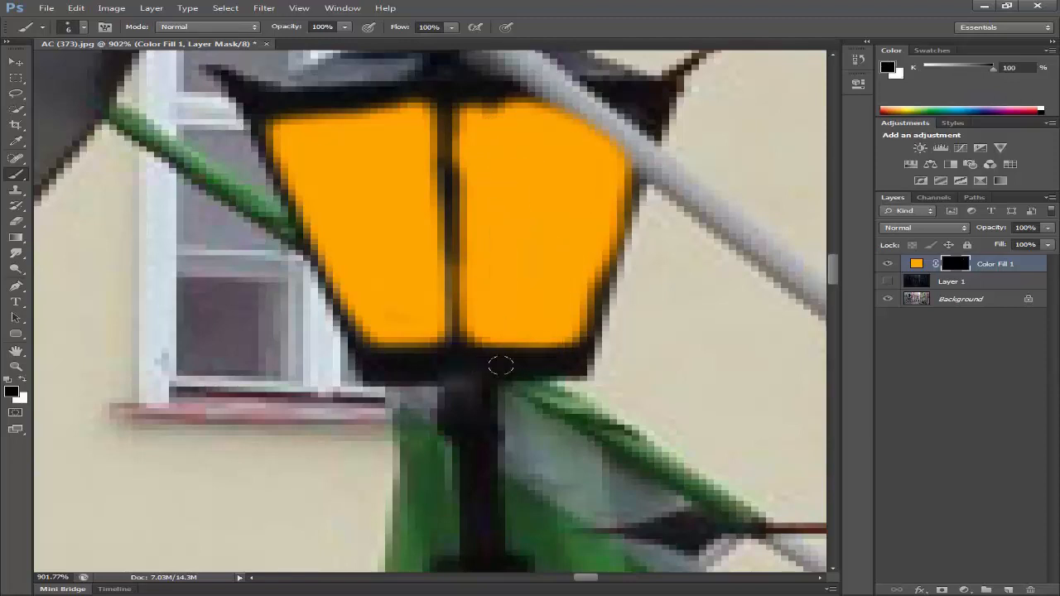
Step: Trim the orange along the upper part of the smaller lamp's right outer frame with black on the mask
left_click_drag(649, 189, 641, 231)
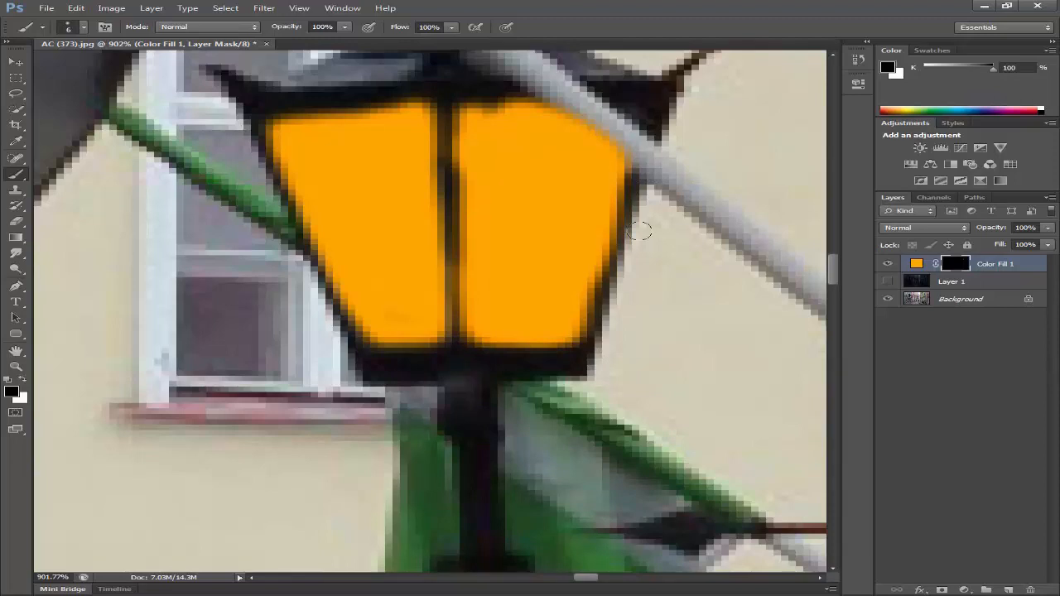
key("x")
mouse_move(640, 178)
left_mouse_down()
mouse_move(604, 303)
mouse_move(579, 305)
mouse_move(613, 240)
left_mouse_up()
key("x")
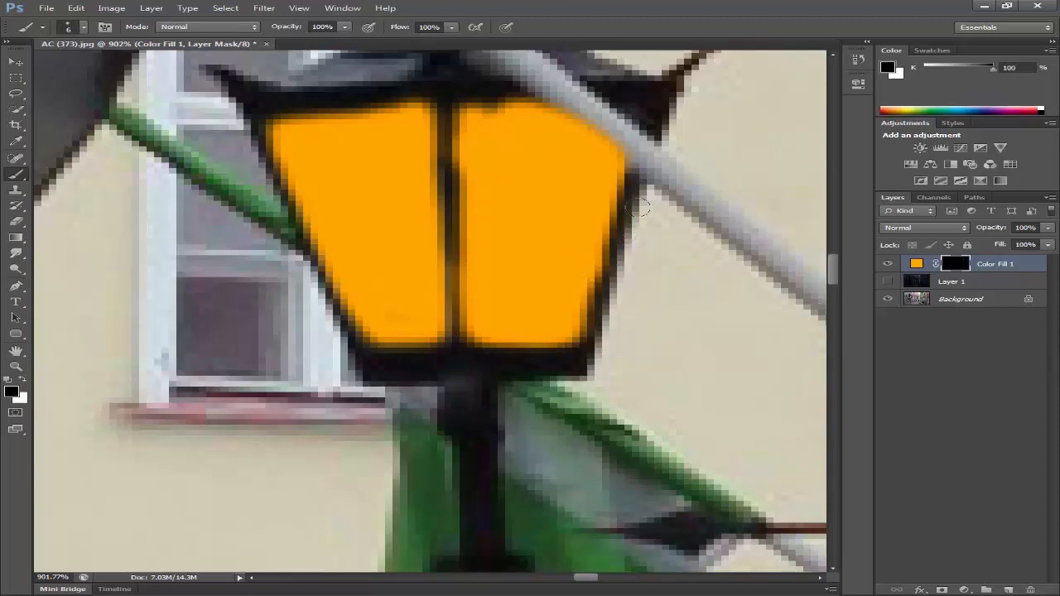
left_click_drag(640, 208, 631, 206)
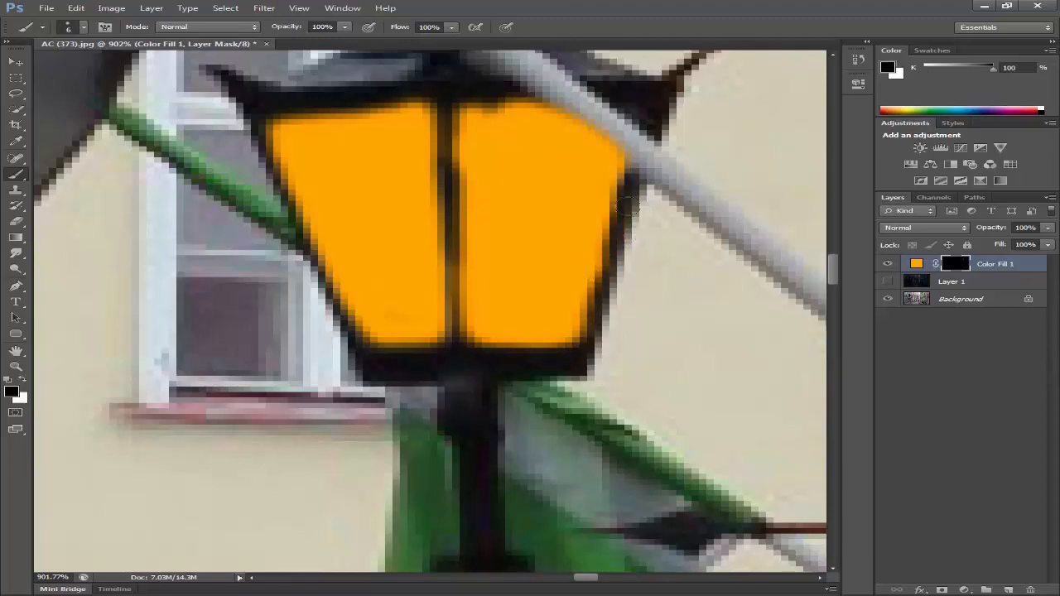
Step: Refine the smaller lamp's right pane along the diagonal pole and lower outer edge, alternating black and white on the mask
left_click_drag(629, 145, 547, 106)
key("x")
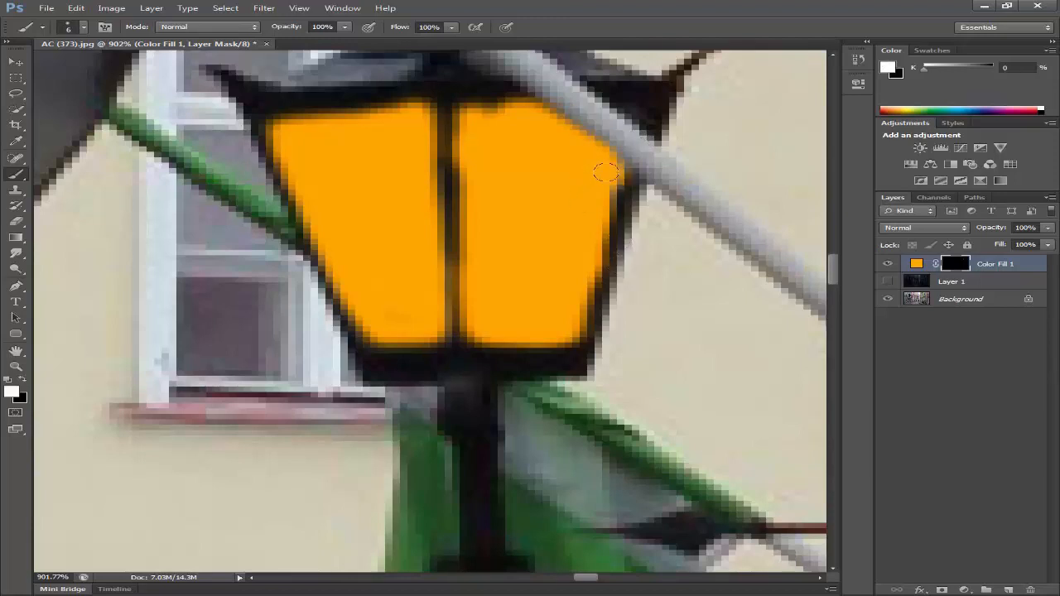
left_click_drag(605, 171, 620, 170)
key("x")
left_click_drag(629, 240, 584, 351)
key("x")
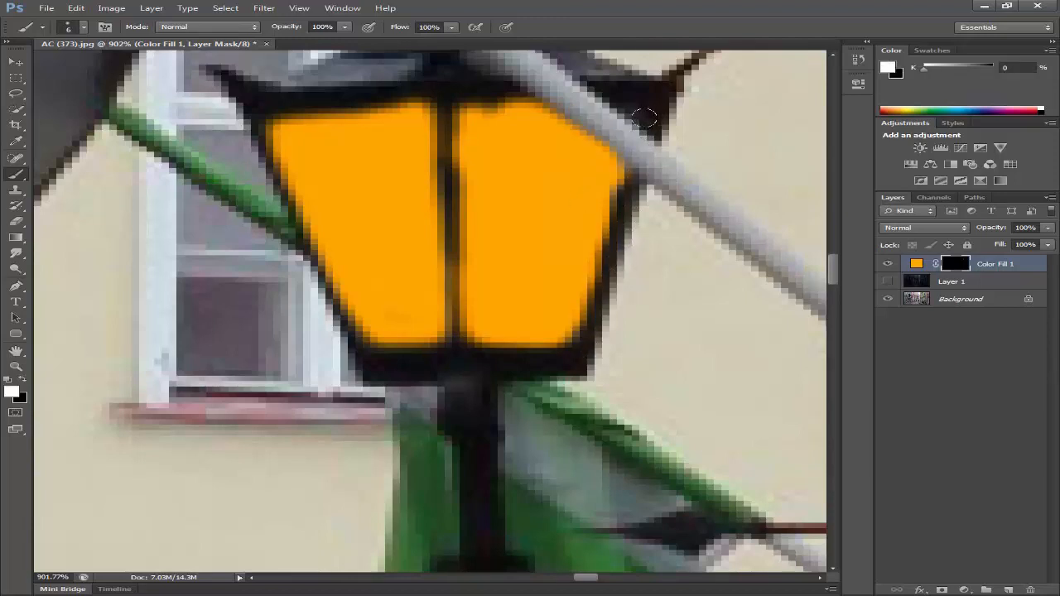
Step: Paint the glass sliver above the diagonal pole orange with a 1 px white brush and preview the lamps with Layer 1 shown
key("bracketleft")
key("bracketleft")
key("bracketleft")
key("bracketleft")
key("bracketleft")
scroll(642, 116, "up", 4)
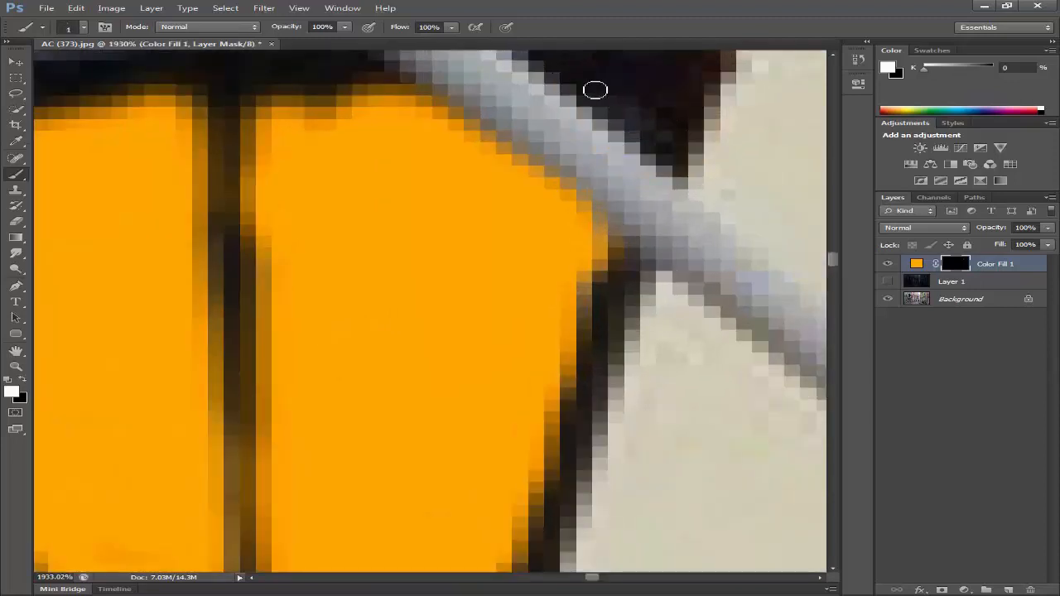
mouse_move(596, 90)
left_mouse_down()
mouse_move(634, 113)
mouse_move(668, 155)
left_mouse_up()
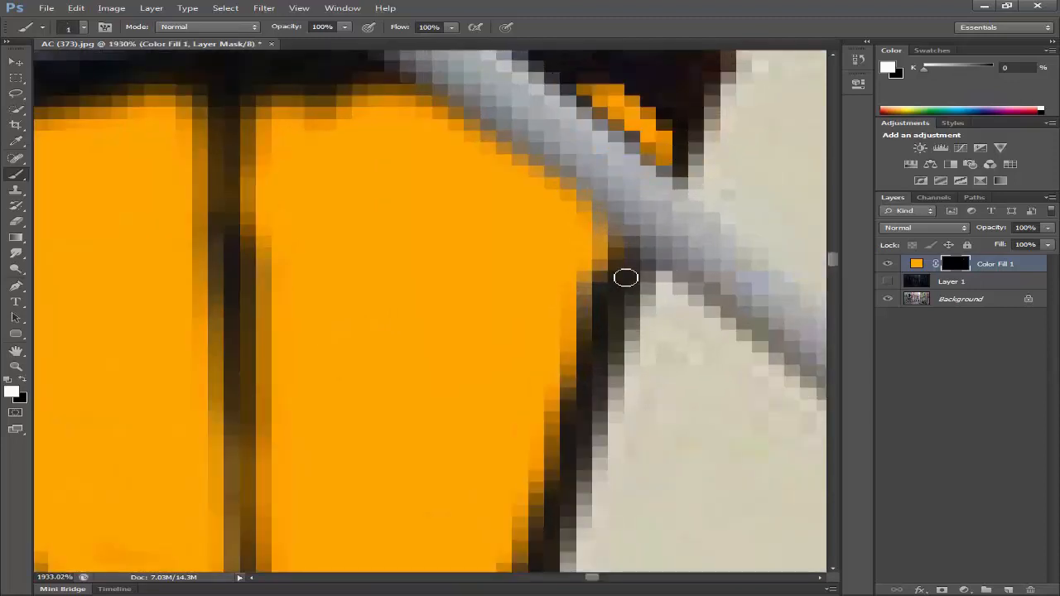
key("x")
key("ctrl+0")
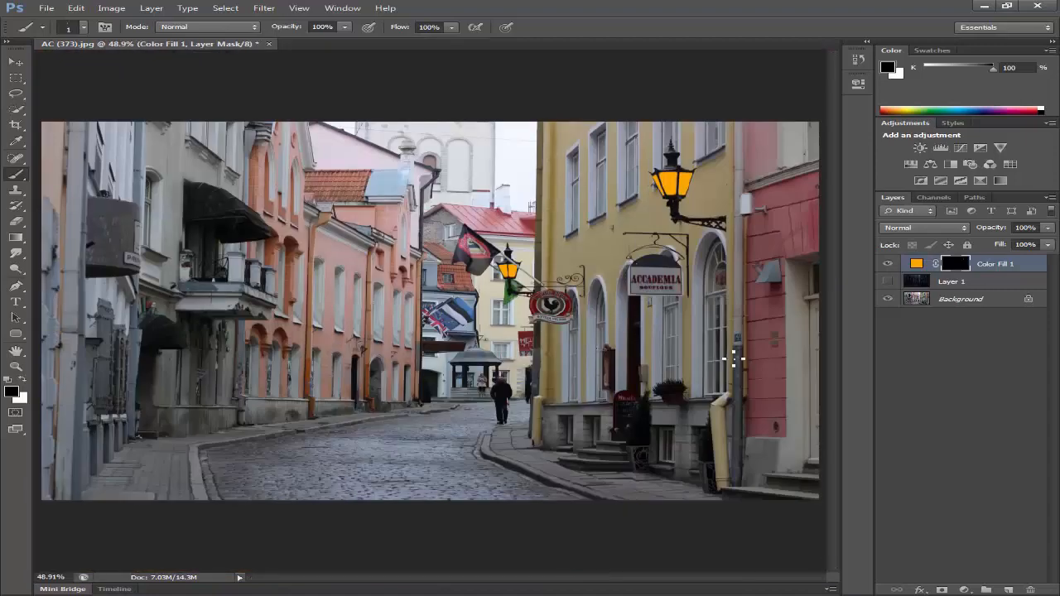
left_click(889, 281)
left_click(889, 282)
Step: Paint both panes of the small wall lantern on the pink building orange with a 2 px white brush and preview them with Layer 1 shown
scroll(334, 311, "up", 3)
scroll(412, 358, "up", 10)
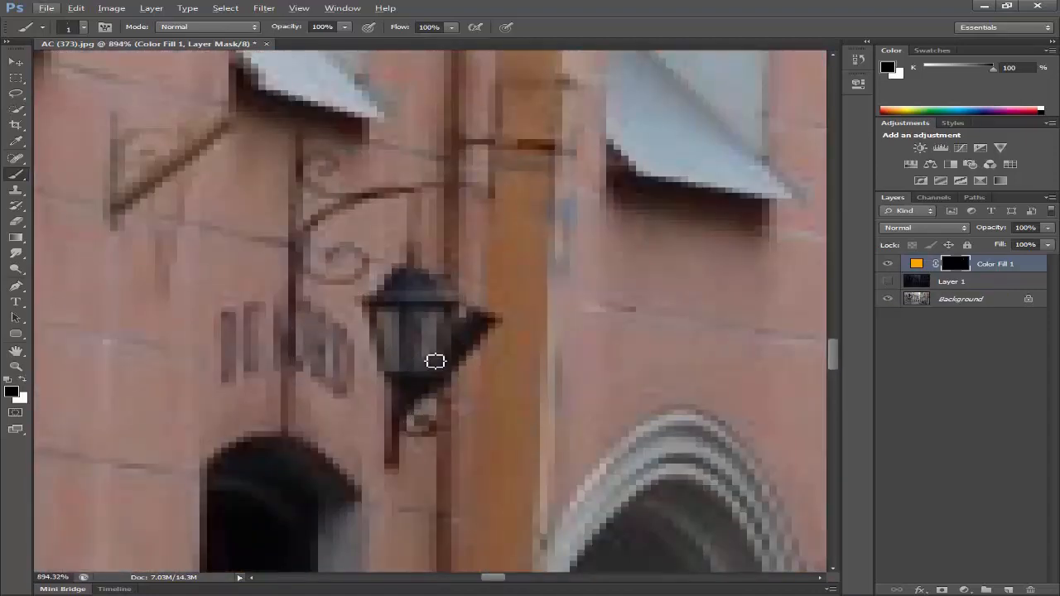
key("x")
scroll(436, 329, "up", 2)
key("bracketright")
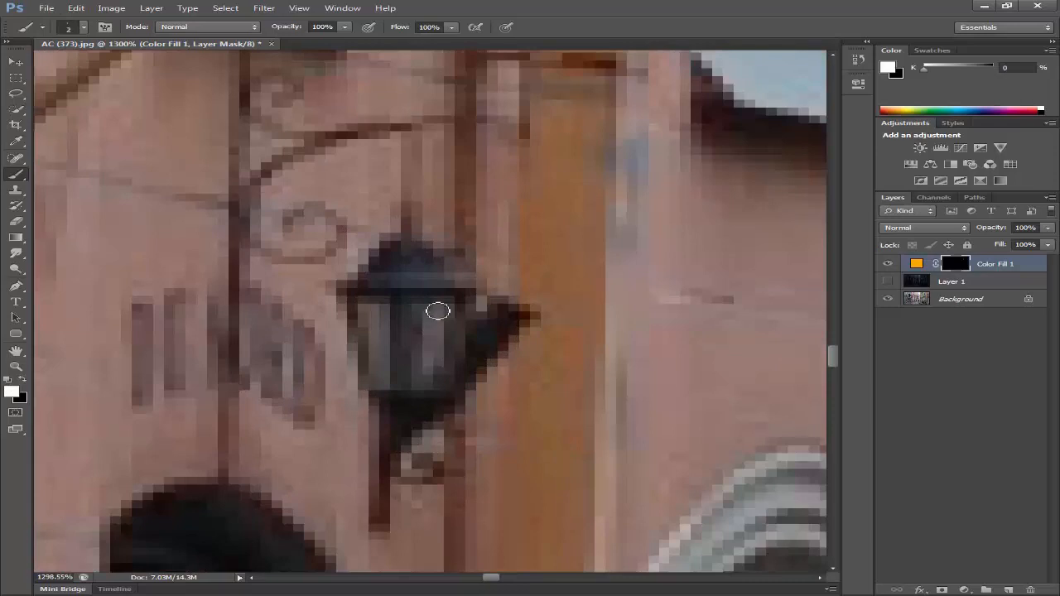
left_click_drag(433, 310, 433, 377)
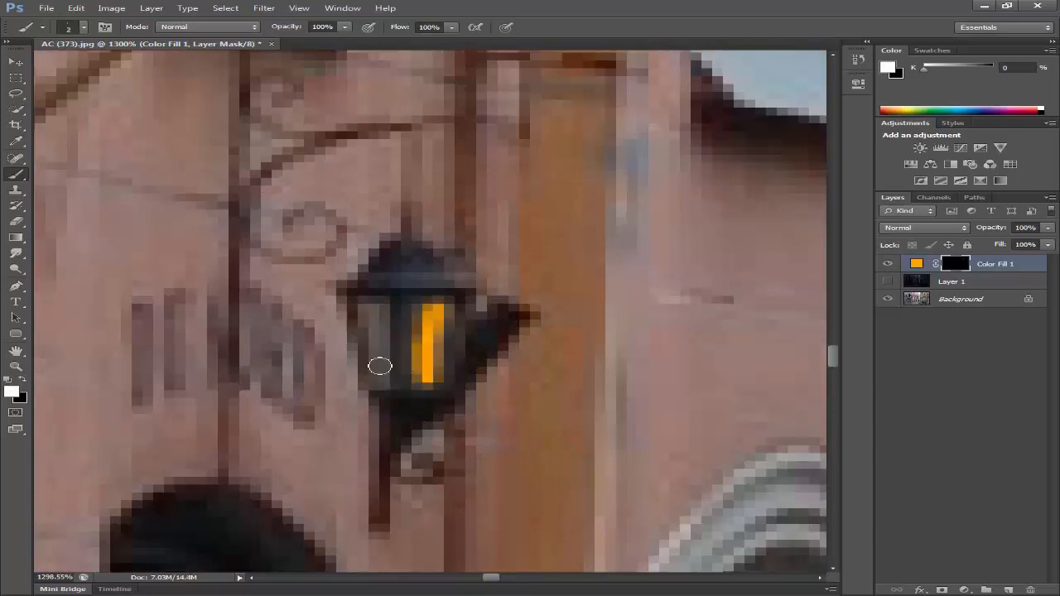
mouse_move(377, 377)
left_mouse_down()
mouse_move(376, 316)
mouse_move(432, 351)
mouse_move(428, 305)
mouse_move(421, 377)
left_mouse_up()
key("ctrl+0")
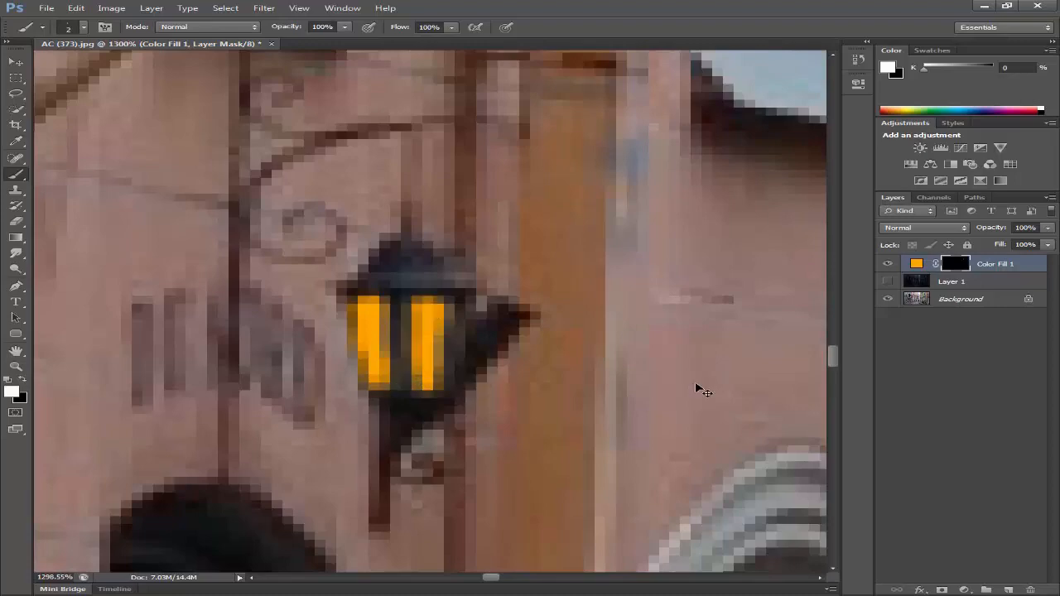
left_click(887, 282)
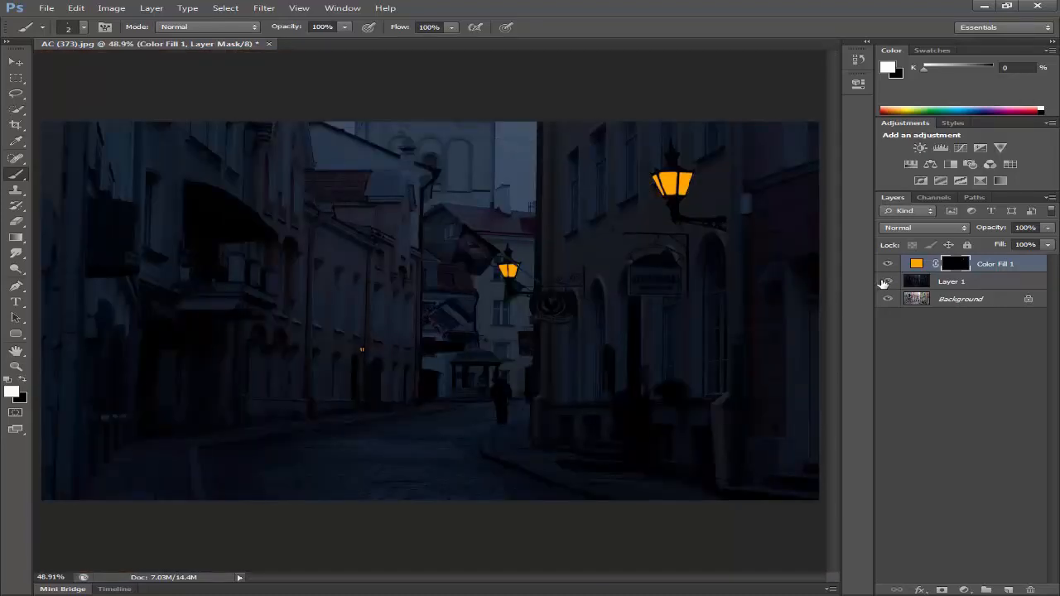
left_click(887, 282)
Step: Paint the small floodlight on the yellow wall above the pavilion orange with white on the fill layer's mask
scroll(570, 191, "up", 5)
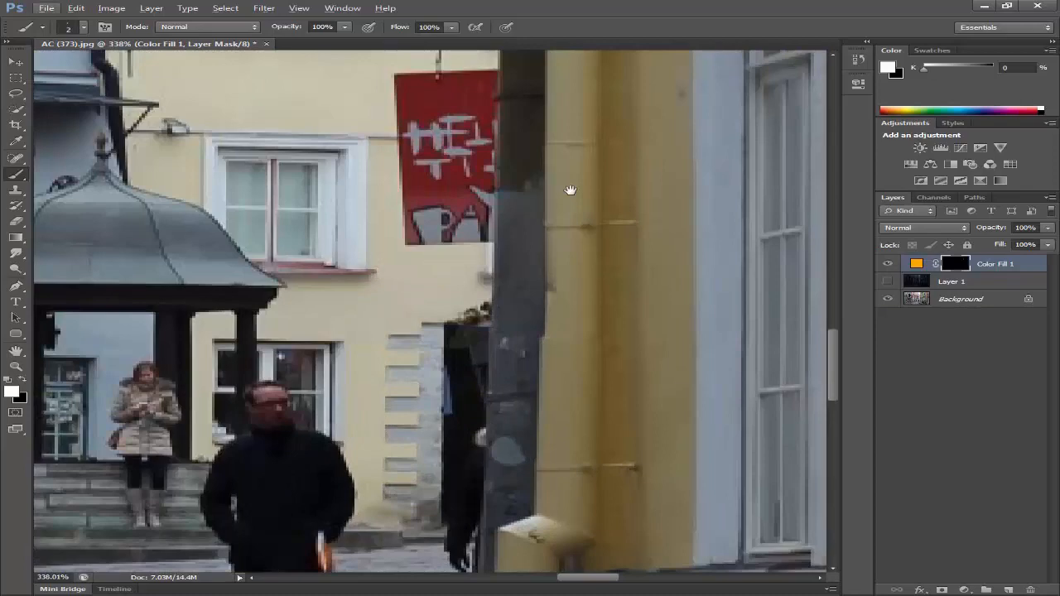
left_click_drag(157, 137, 403, 293)
scroll(403, 293, "up", 4)
left_click_drag(472, 278, 444, 275)
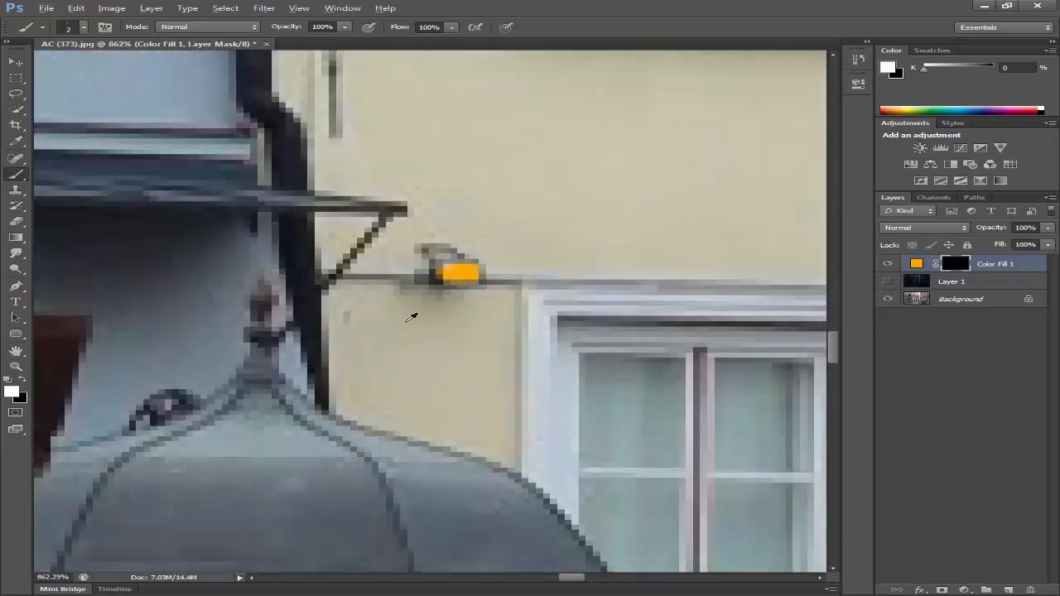
Step: Inspect the building facades, windows and doorways along the street for further lamps that need the orange fill
scroll(412, 317, "down", 3)
scroll(225, 350, "down", 2)
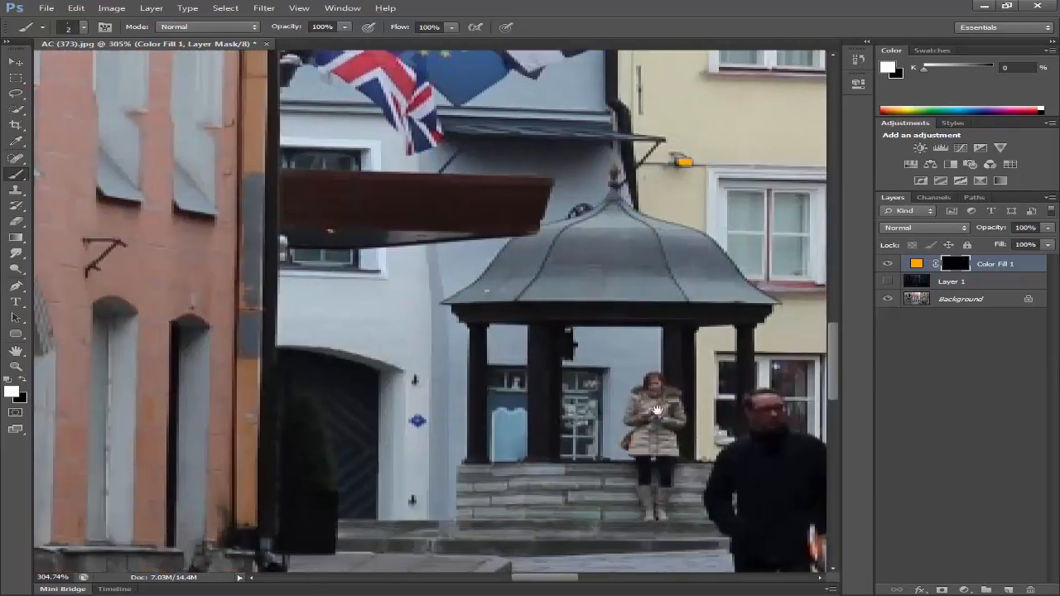
left_click_drag(657, 412, 351, 310)
left_click_drag(136, 236, 409, 332)
left_click_drag(124, 253, 428, 284)
left_click_drag(314, 464, 579, 312)
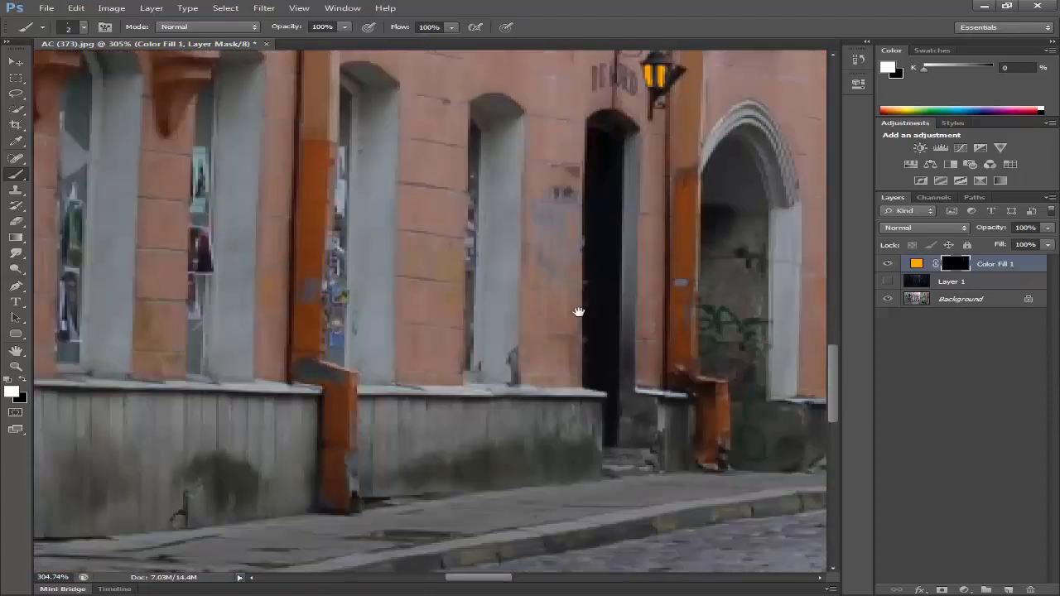
left_click_drag(71, 251, 445, 324)
scroll(445, 324, "down", 3)
left_click_drag(353, 367, 488, 555)
left_click_drag(377, 67, 535, 262)
left_click_drag(223, 250, 443, 412)
left_click_drag(313, 336, 468, 442)
mouse_move(169, 44)
left_mouse_down()
mouse_move(199, 158)
mouse_move(165, 46)
left_mouse_up()
left_click_drag(246, 85, 382, 281)
scroll(381, 282, "down", 5)
left_click_drag(497, 513, 453, 234)
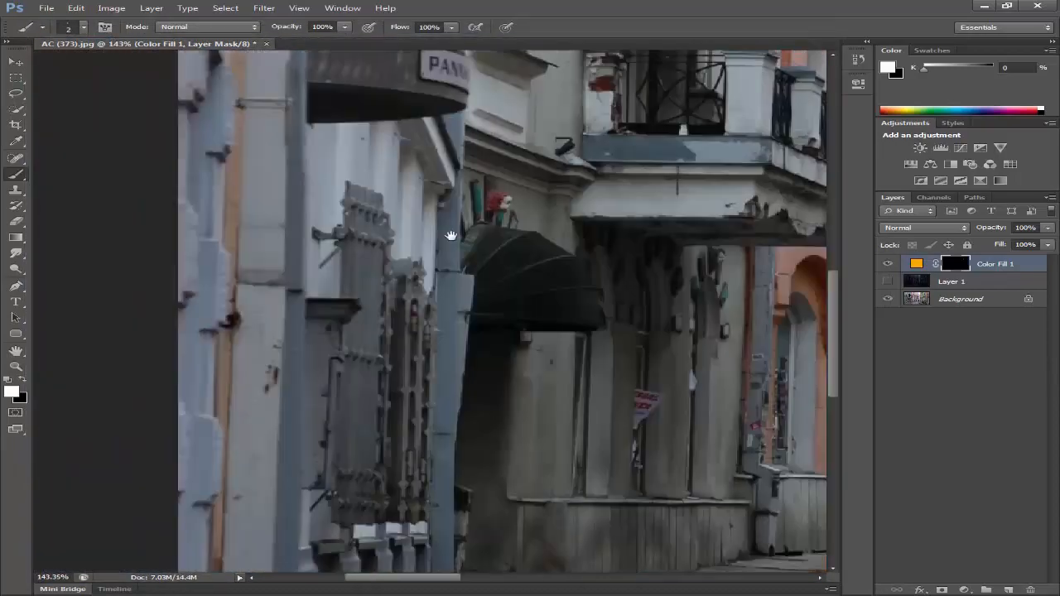
left_click_drag(443, 372, 439, 253)
left_click_drag(753, 369, 535, 442)
left_click_drag(652, 452, 489, 369)
scroll(505, 389, "up", 5)
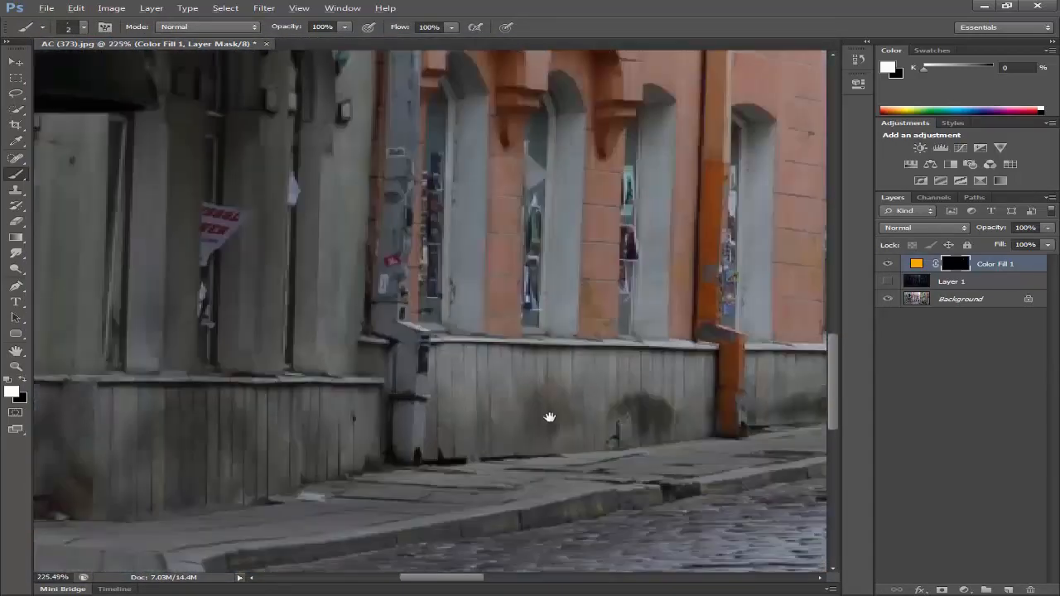
left_click_drag(550, 419, 248, 298)
left_click_drag(770, 497, 398, 337)
left_click_drag(762, 356, 414, 450)
scroll(554, 450, "down", 6)
left_click_drag(681, 166, 656, 255)
left_click_drag(729, 62, 477, 413)
left_click_drag(112, 255, 548, 216)
scroll(494, 303, "up", 8)
left_click_drag(531, 422, 570, 372)
scroll(580, 371, "down", 3)
left_click_drag(440, 256, 221, 376)
left_click_drag(595, 570, 484, 362)
left_click_drag(403, 393, 452, 263)
scroll(452, 263, "up", 3)
scroll(451, 264, "up", 2)
left_click_drag(473, 462, 471, 191)
left_click_drag(454, 346, 441, 217)
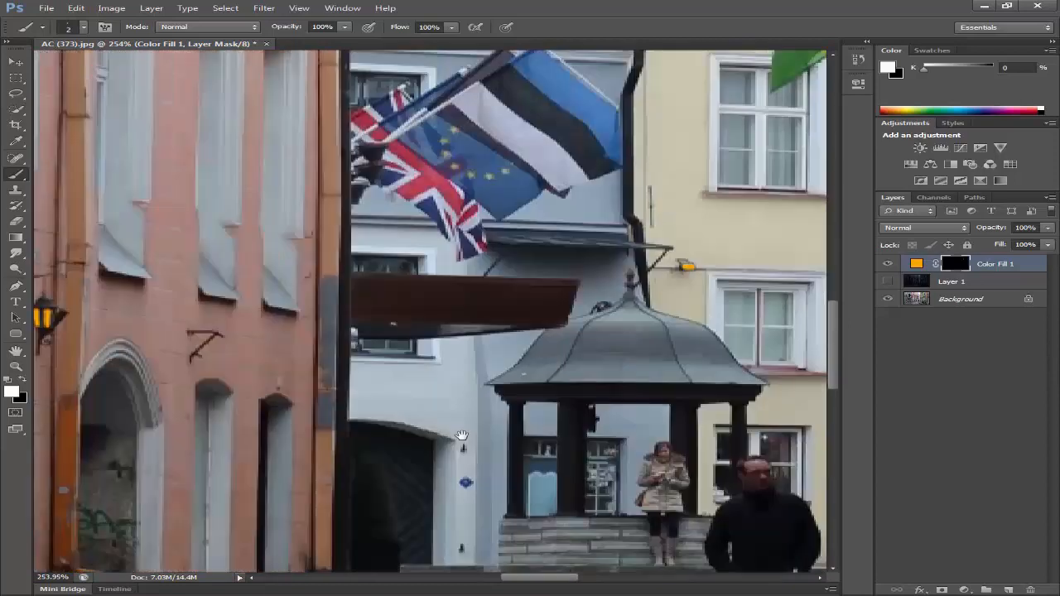
Step: Show Layer 1 and compare the whole night scene with Color Fill 1 hidden and shown
key("ctrl+0")
left_click(888, 282)
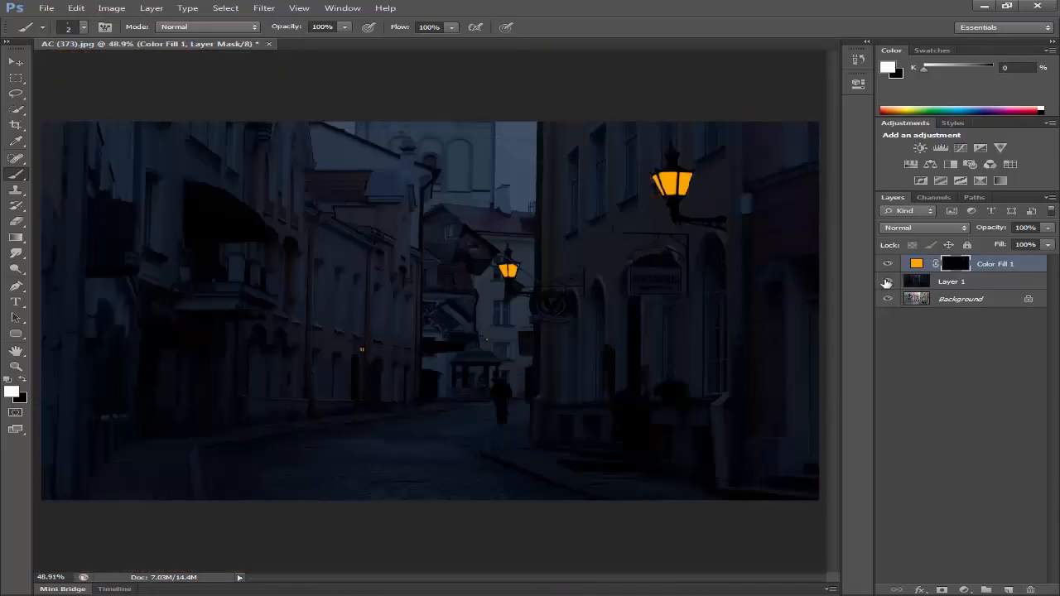
left_click(895, 265)
left_click(895, 265)
Step: Try the Linear Burn, Screen, Hard Light, Difference and Overlay blend modes on Color Fill 1
left_click(945, 228)
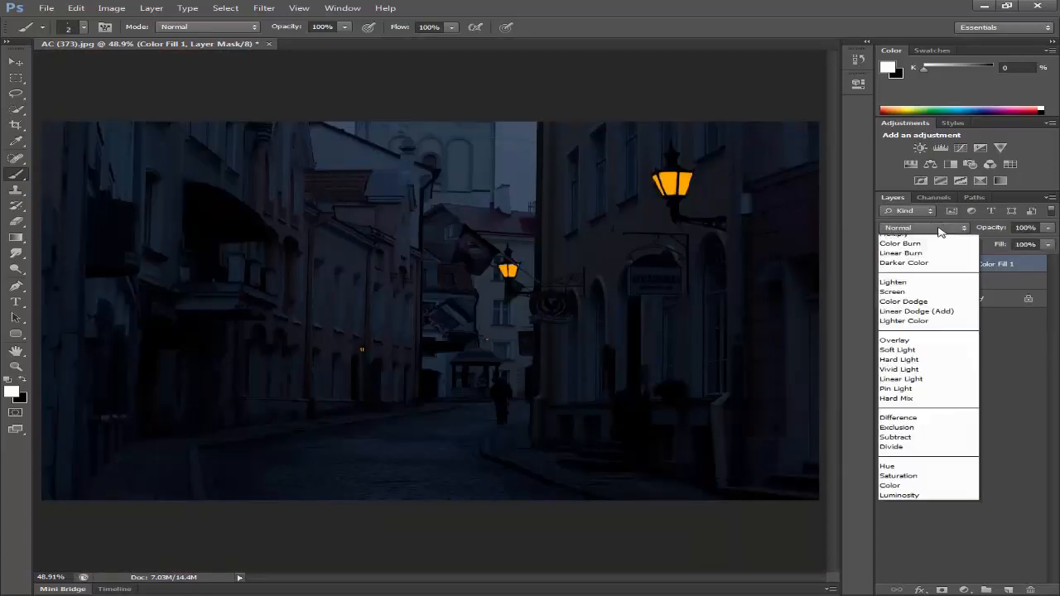
left_click(925, 253)
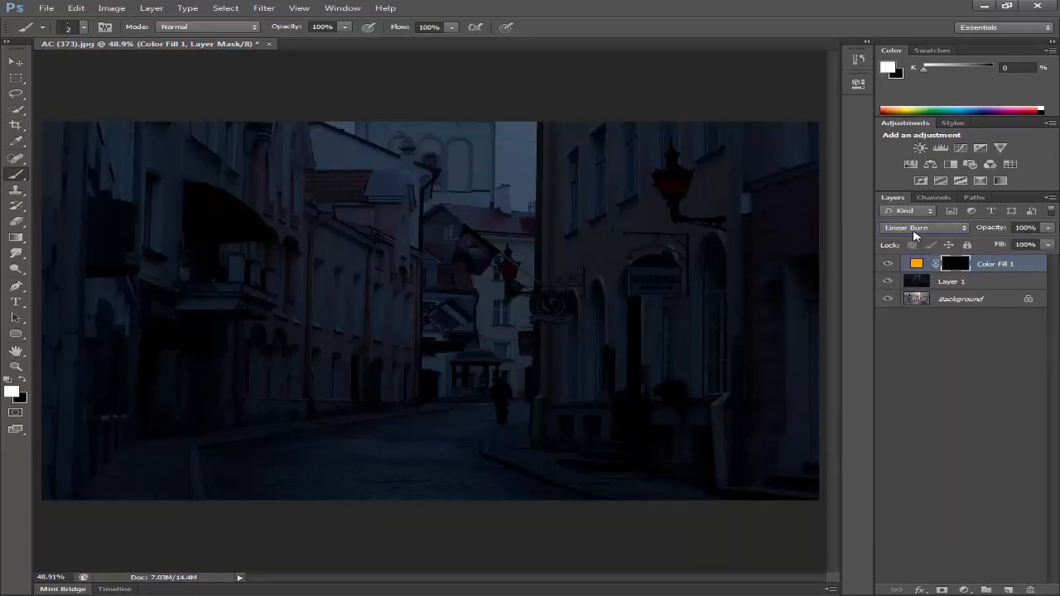
scroll(915, 233, "down", 3)
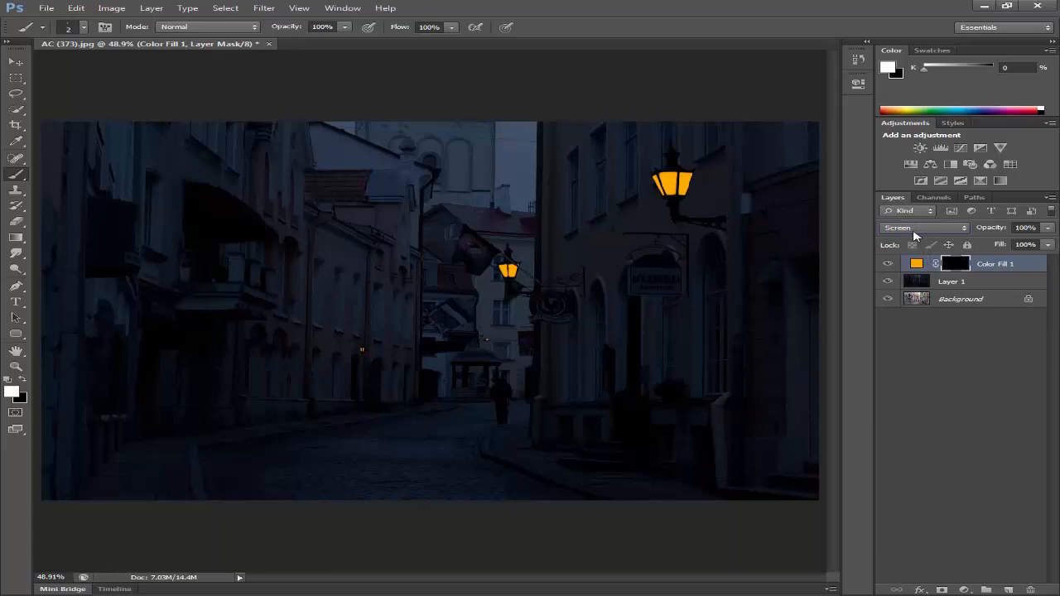
scroll(915, 235, "down", 6)
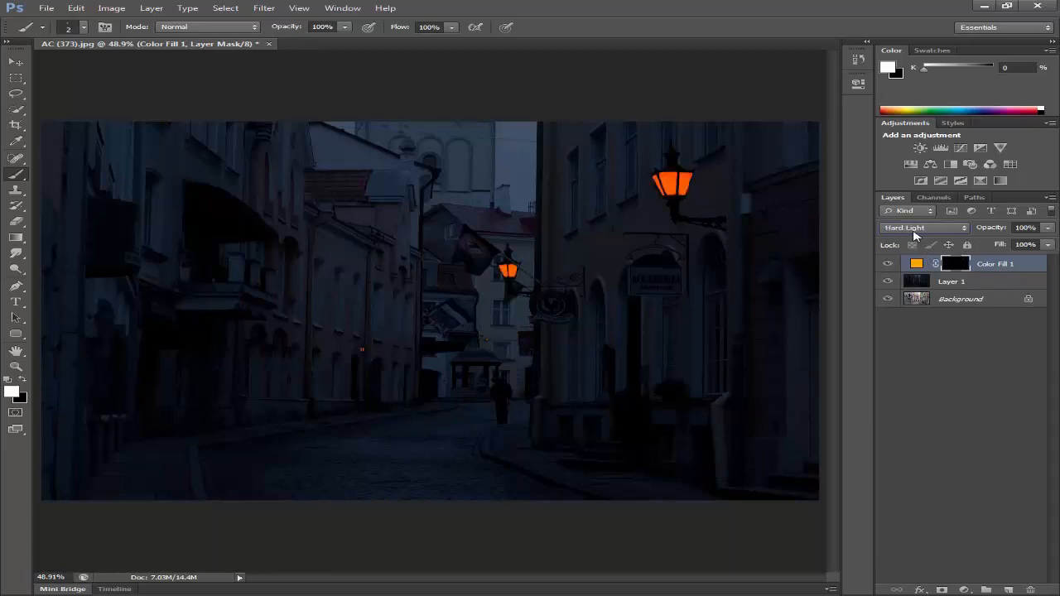
scroll(914, 236, "down", 5)
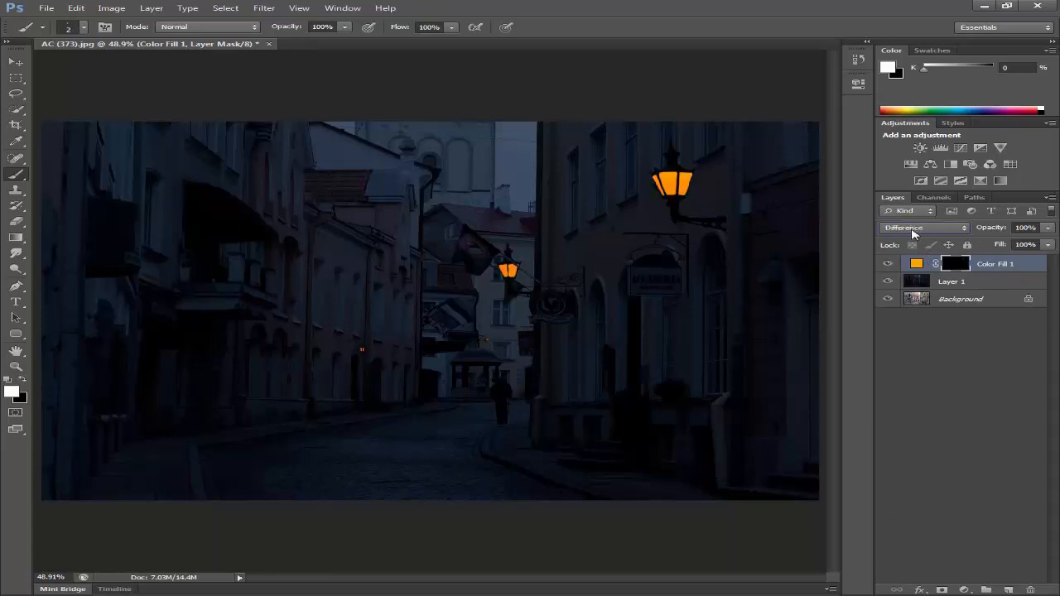
left_click(918, 229)
left_click(918, 230)
left_click(918, 230)
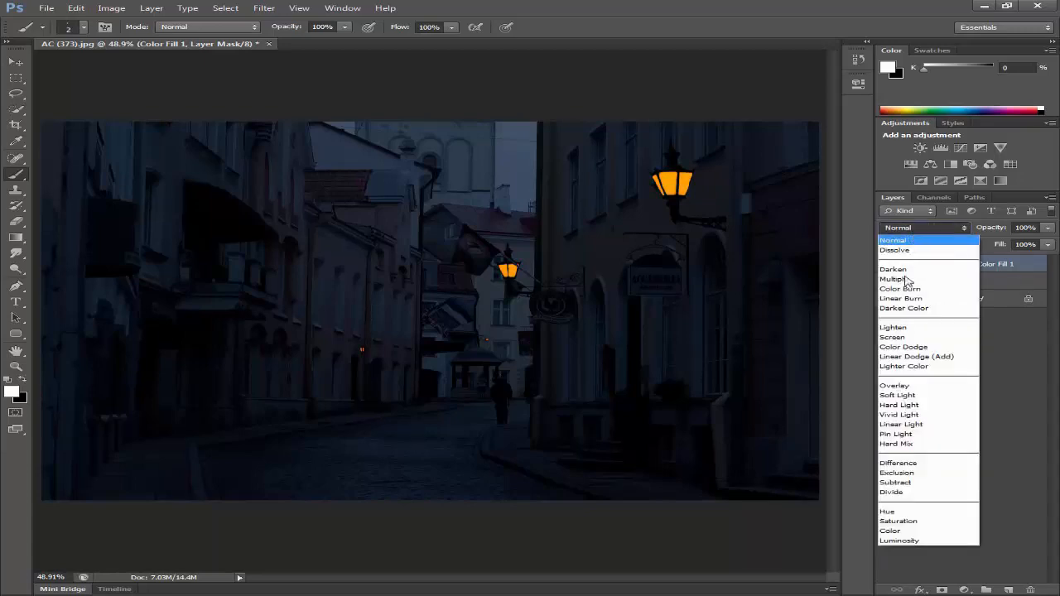
left_click(899, 386)
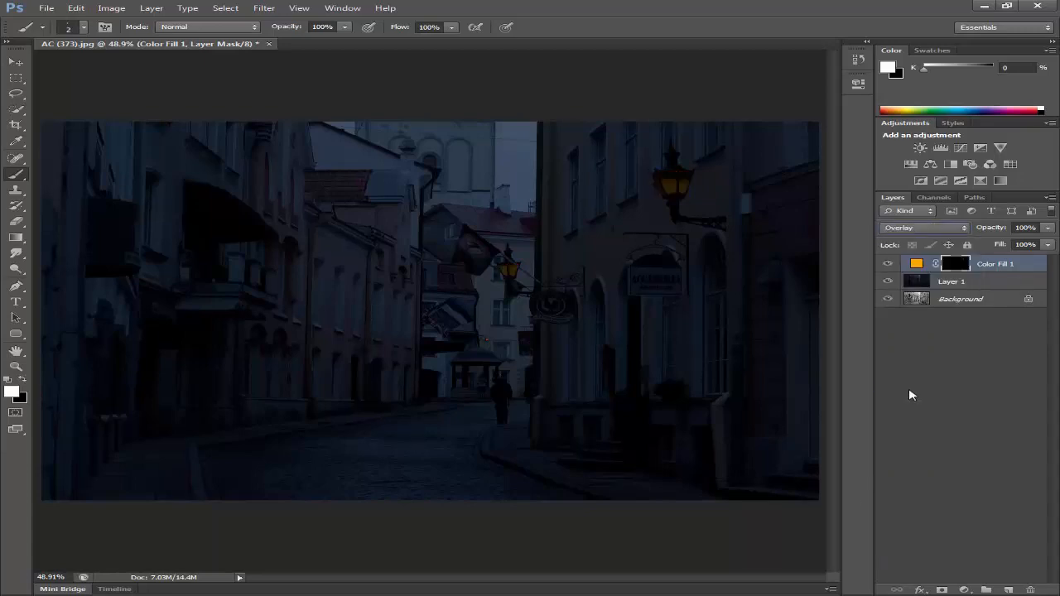
double_click(917, 265)
left_click_drag(716, 284, 612, 260)
left_click(917, 272)
Step: Compare blend modes such as Darken, Lighten and Color Burn on Color Fill 1, set it to Linear Dodge (Add) and select its mask
left_click(913, 230)
left_click(903, 270)
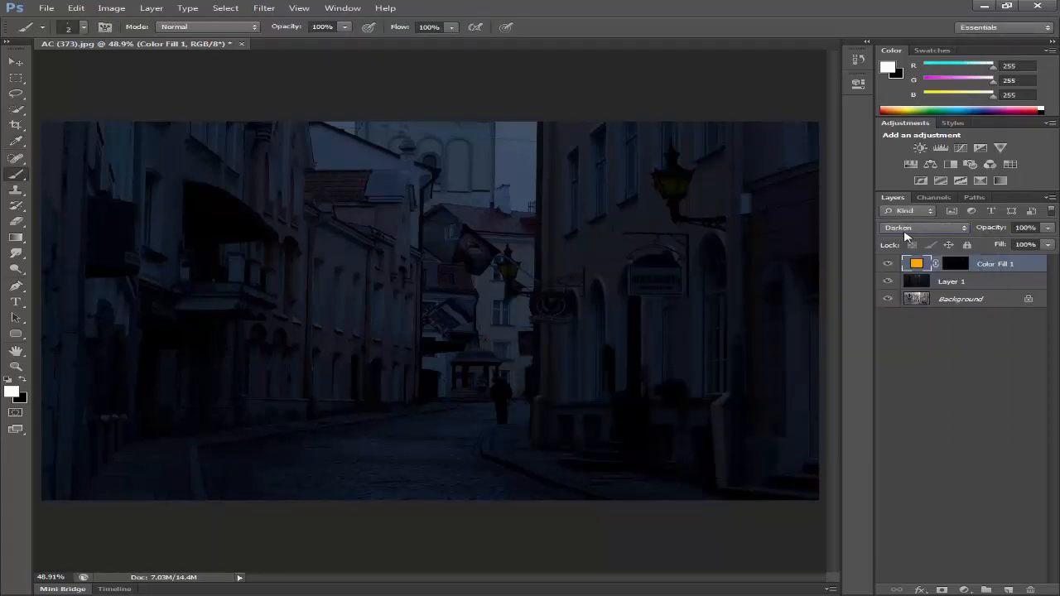
key("Down")
key("Down")
key("Down")
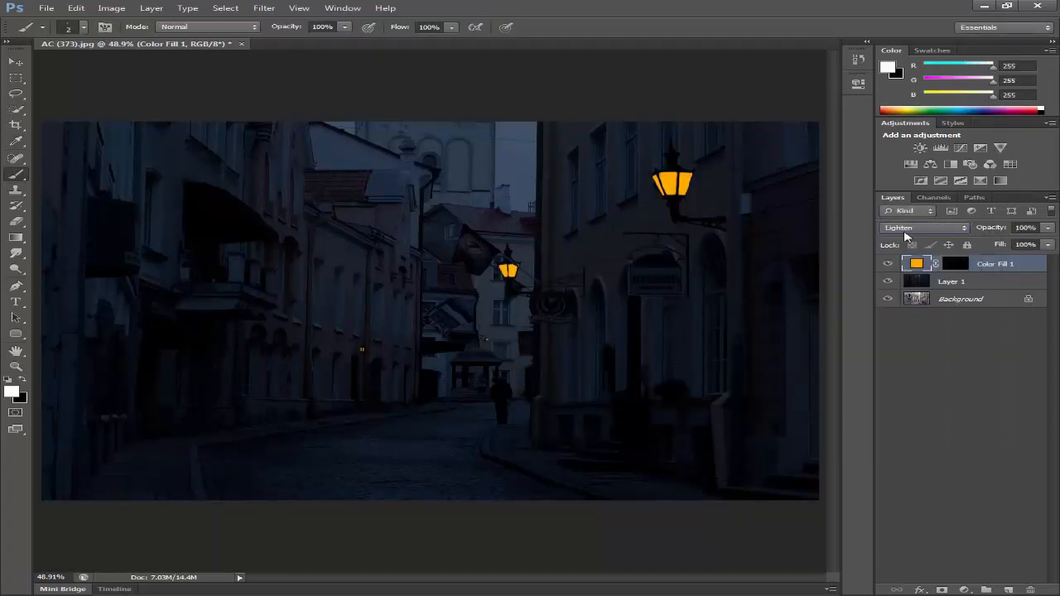
key("Down")
key("Down")
key("Down")
scroll(909, 232, "up", 10)
scroll(910, 233, "down", 4)
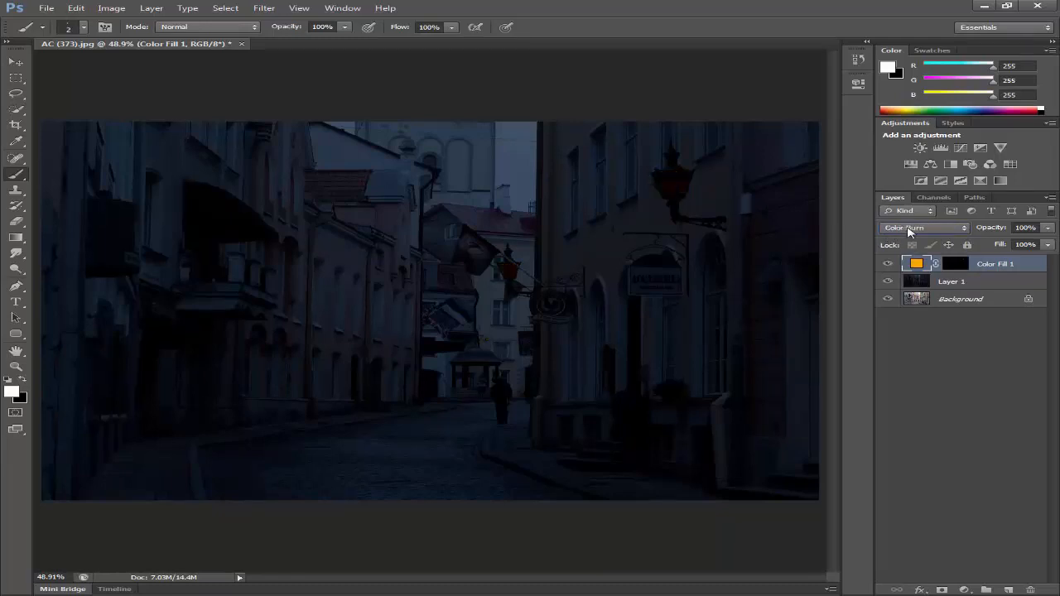
scroll(909, 232, "down", 4)
left_click(926, 329)
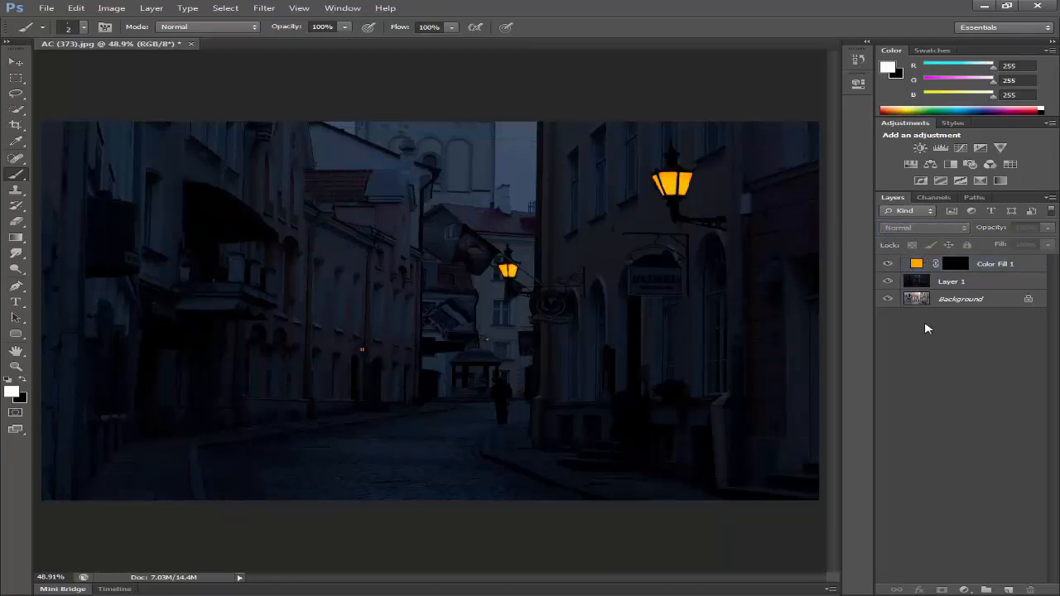
left_click(957, 265)
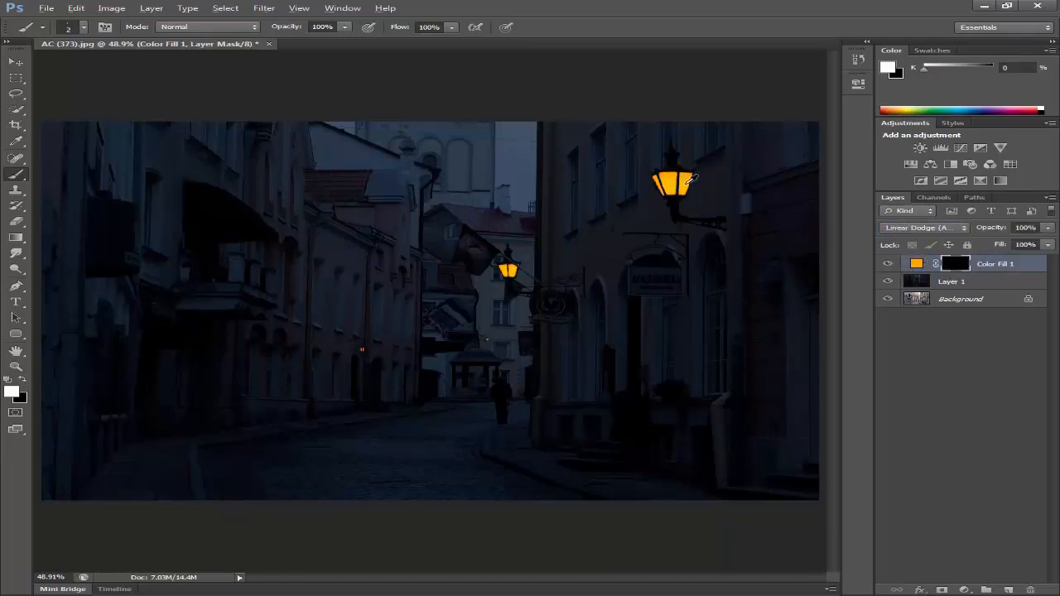
left_click(16, 79)
scroll(681, 180, "up", 10)
key("ctrl+0")
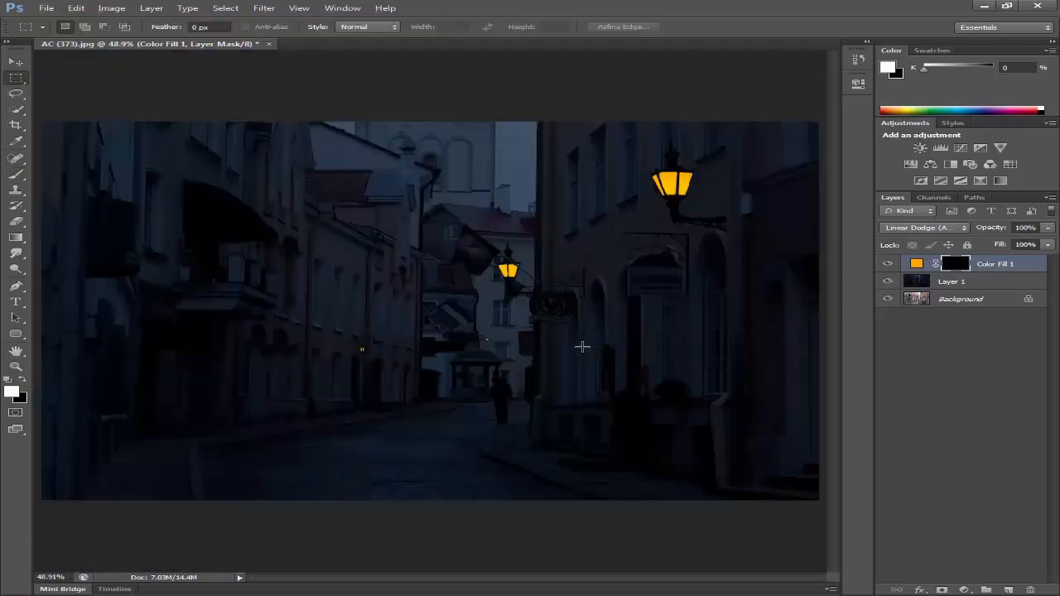
left_click_drag(894, 274, 891, 281)
left_click(16, 110)
Step: Open the light-flare image 7.jpg from the Desktop and bring a duplicate of its background layer into AC (373).jpg
left_click(46, 8)
left_click(64, 33)
left_click(431, 218)
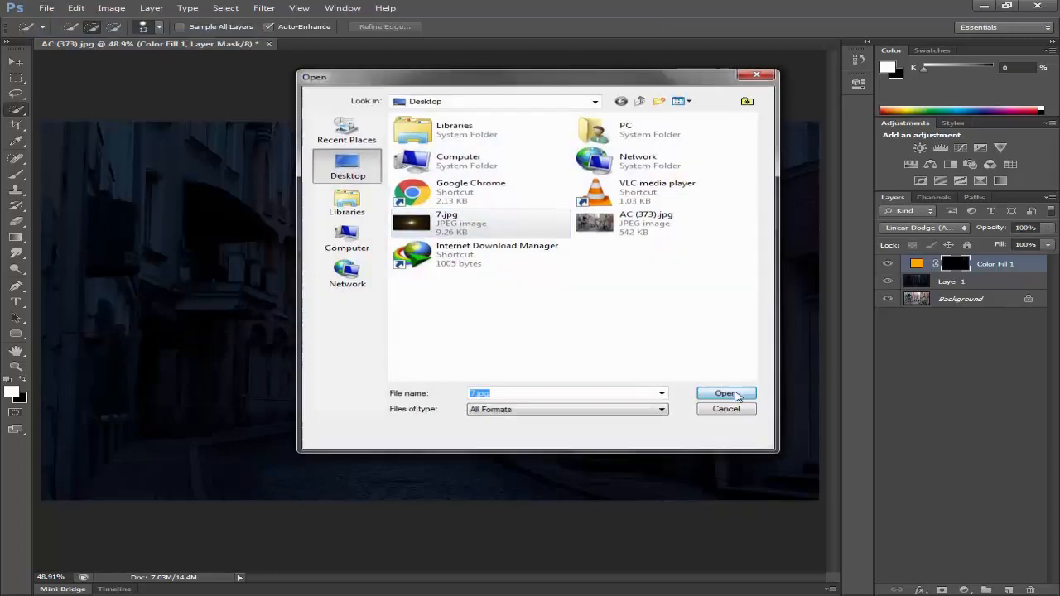
left_click(729, 392)
left_click(849, 575)
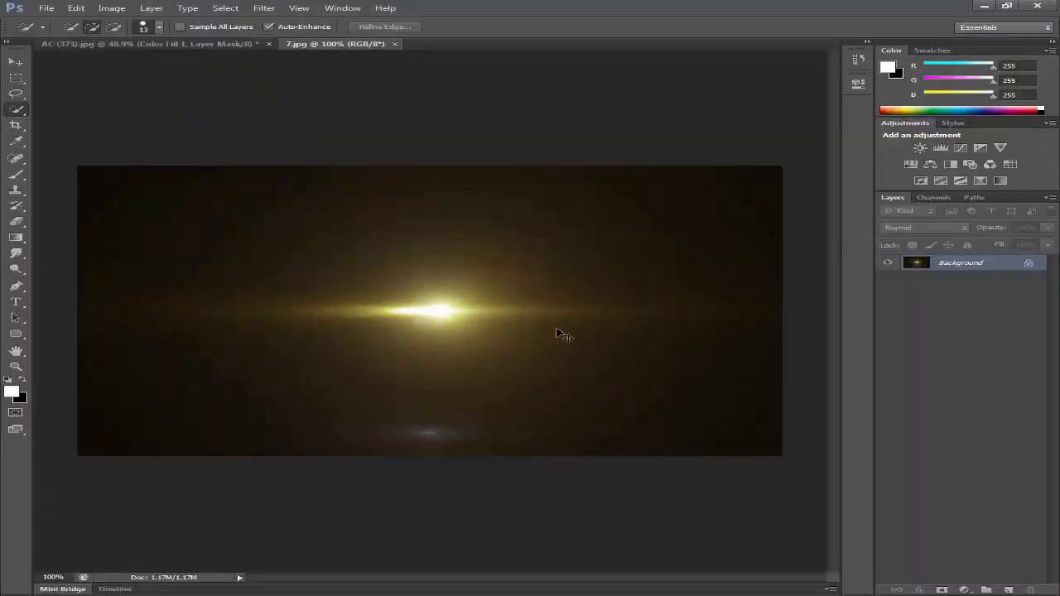
key("ctrl+j")
left_click_drag(514, 237, 538, 261)
Step: Preview the flare layer in Screen blend mode and return it to Normal
left_click(925, 227)
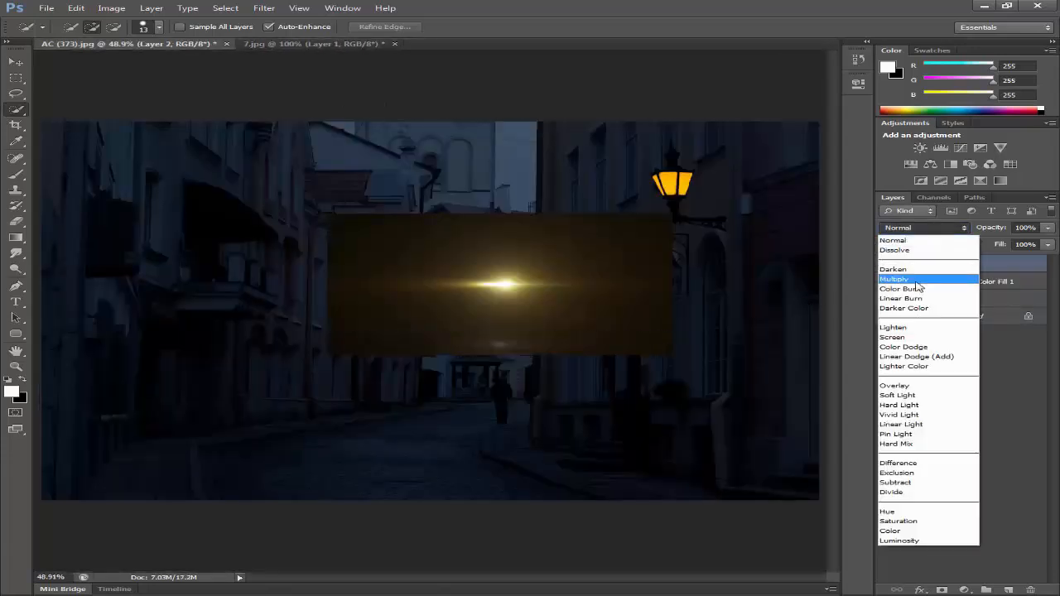
left_click(912, 337)
left_click(925, 227)
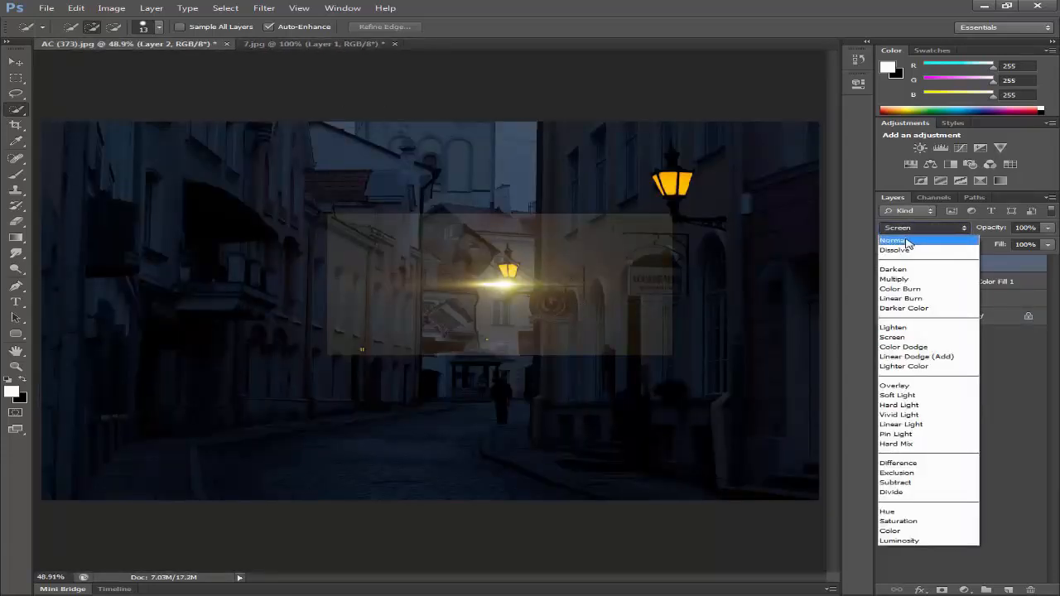
left_click(903, 233)
Step: Erase the flare layer's hard rectangular edges with a soft 237 px eraser and set its blend mode to Screen
key("e")
mouse_move(286, 188)
left_mouse_down()
mouse_move(357, 168)
mouse_move(465, 178)
left_mouse_up()
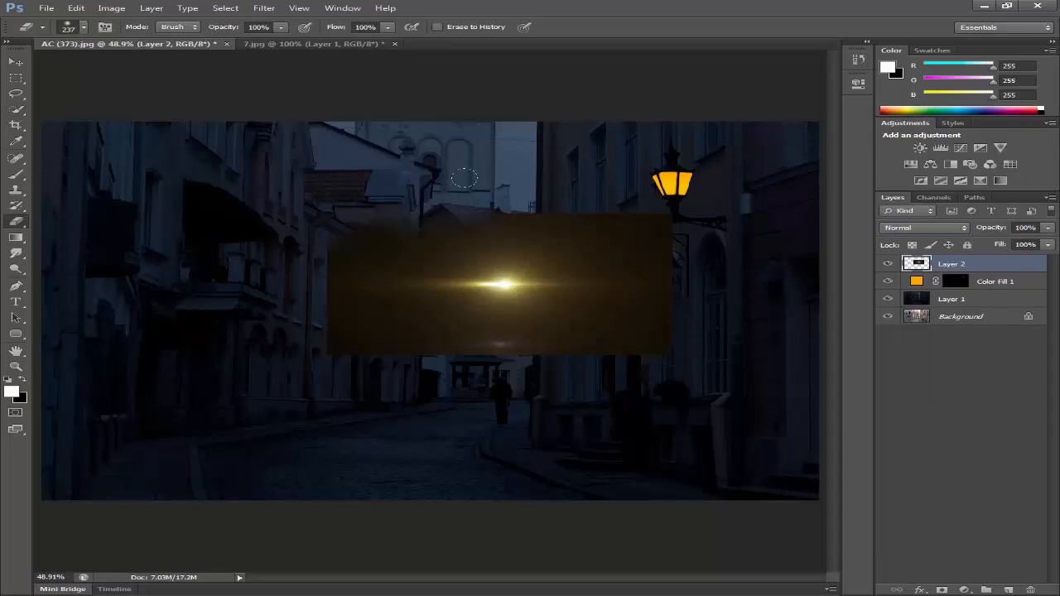
mouse_move(630, 181)
left_mouse_down()
mouse_move(663, 236)
mouse_move(661, 286)
left_mouse_up()
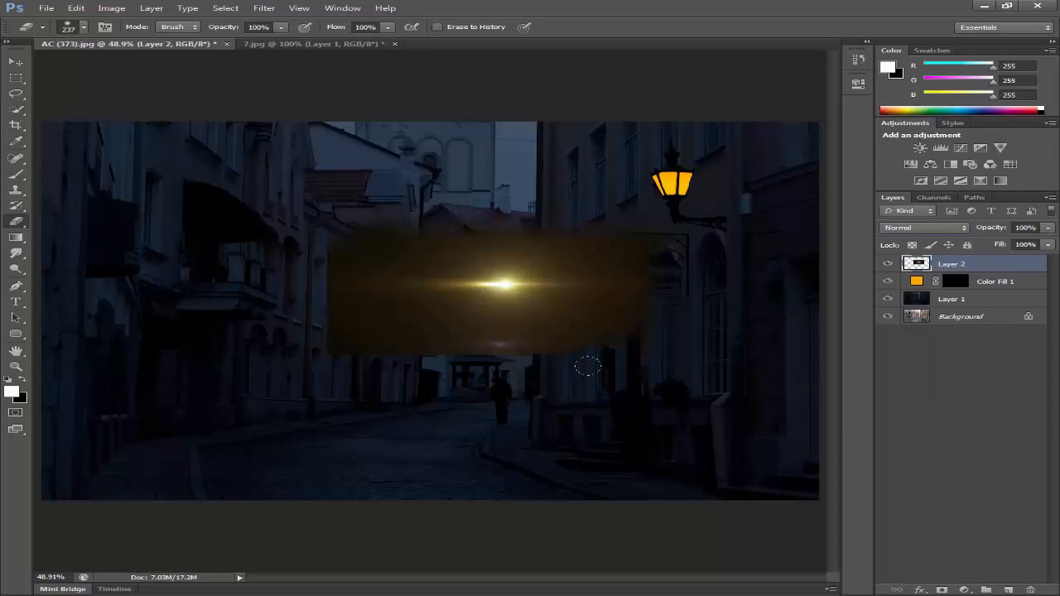
mouse_move(587, 366)
left_mouse_down()
mouse_move(418, 352)
mouse_move(339, 244)
left_mouse_up()
left_click(935, 232)
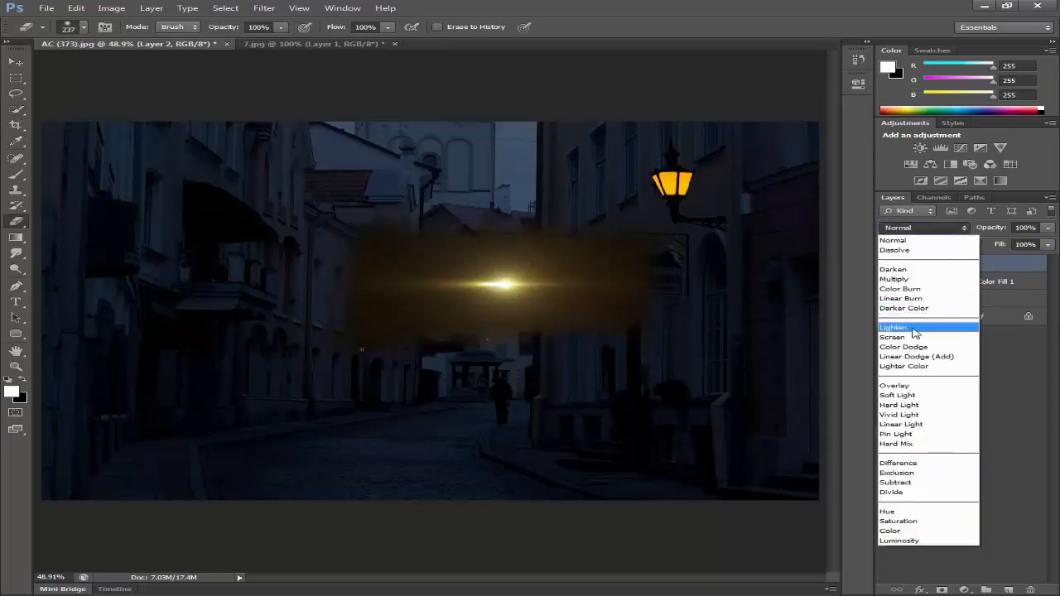
left_click(908, 331)
Step: Move the flare onto the larger street lamp and scale it down with Free Transform so it glows around the glass
left_click_drag(488, 310, 663, 203)
key("ctrl+t")
mouse_move(507, 258)
left_mouse_down()
mouse_move(554, 237)
mouse_move(540, 249)
left_mouse_up()
left_click_drag(655, 218, 666, 194)
key("Return")
mouse_move(583, 245)
left_mouse_down()
mouse_move(770, 217)
mouse_move(563, 149)
mouse_move(457, 192)
mouse_move(484, 209)
left_mouse_up()
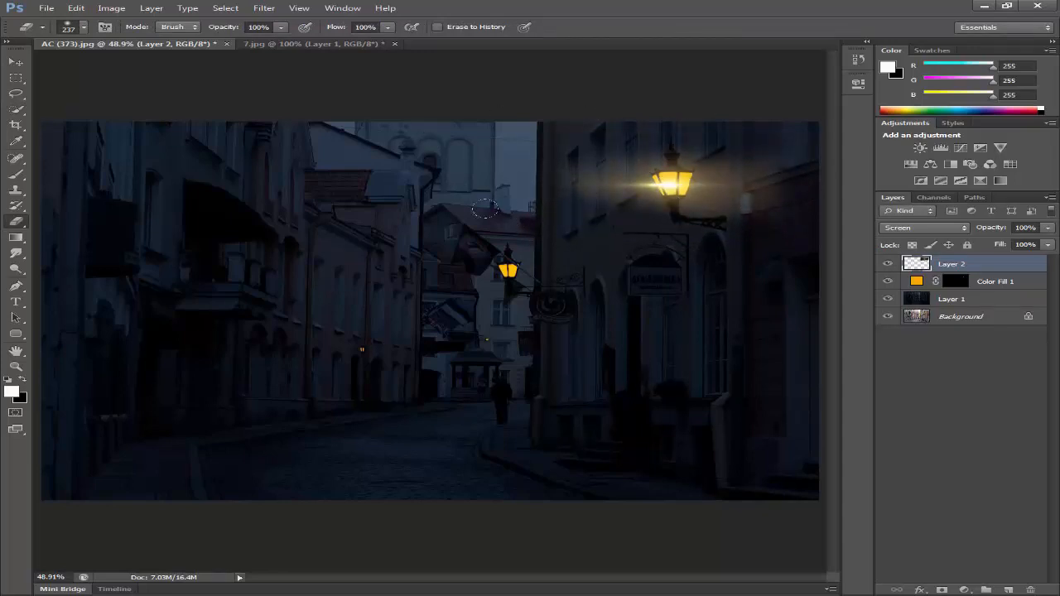
Step: Soften the orange Color Fill 1 layer mask with a Gaussian Blur of about 5.9 pixels, checking it with the flare layer hidden
left_click(955, 281)
left_click(888, 263)
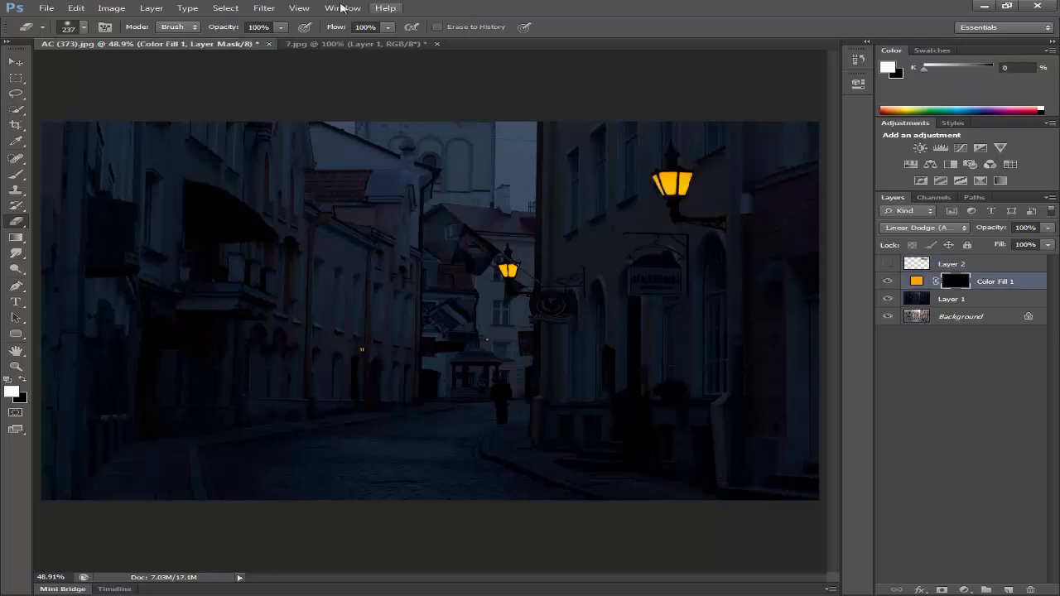
left_click(265, 7)
mouse_move(356, 131)
left_click(497, 217)
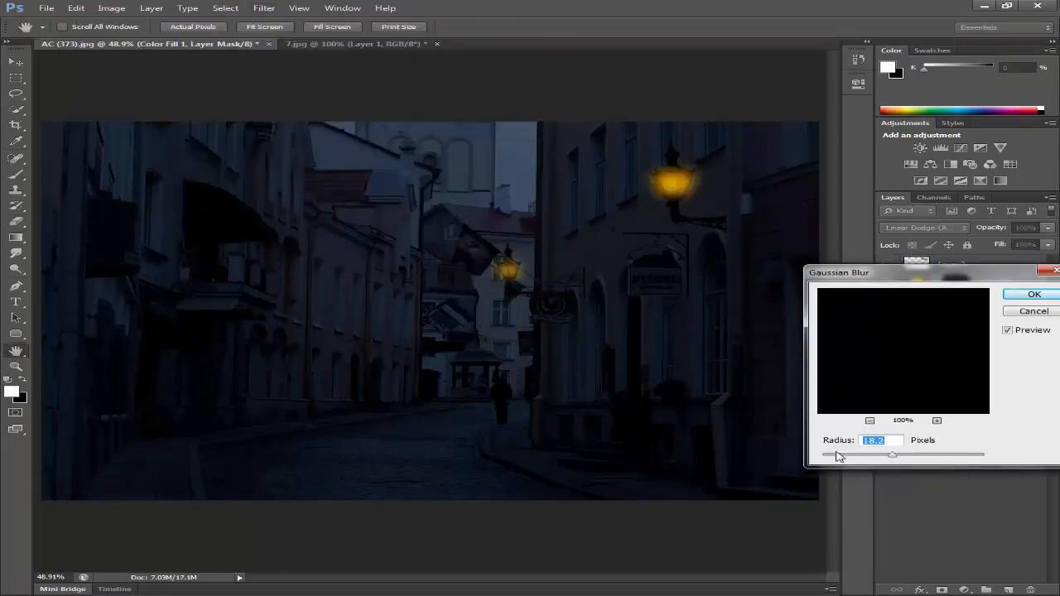
left_click_drag(876, 458, 900, 461)
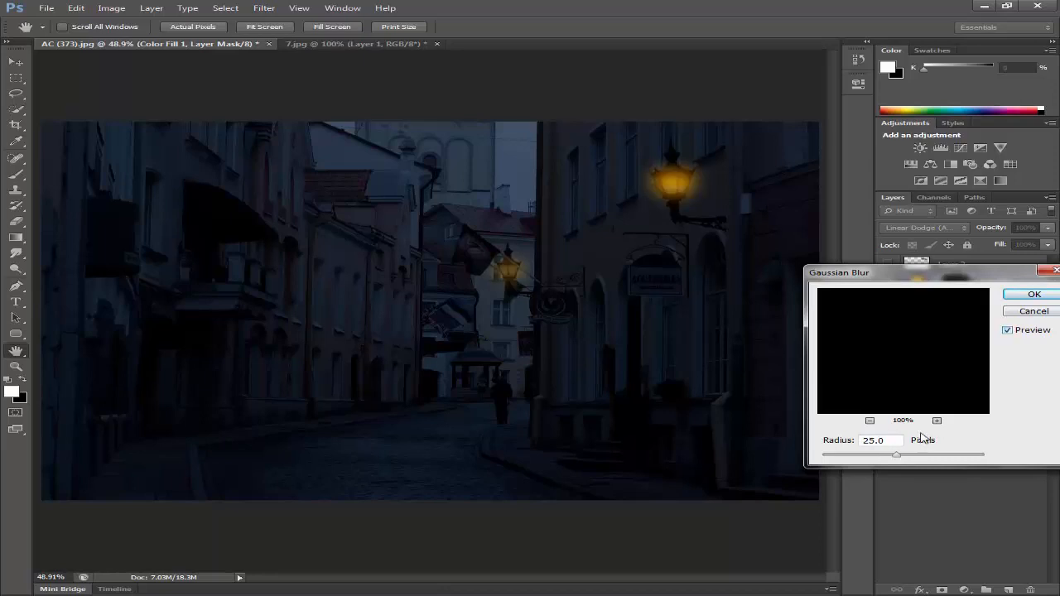
left_click(870, 460)
mouse_move(870, 462)
left_mouse_down()
mouse_move(822, 461)
mouse_move(859, 460)
left_mouse_up()
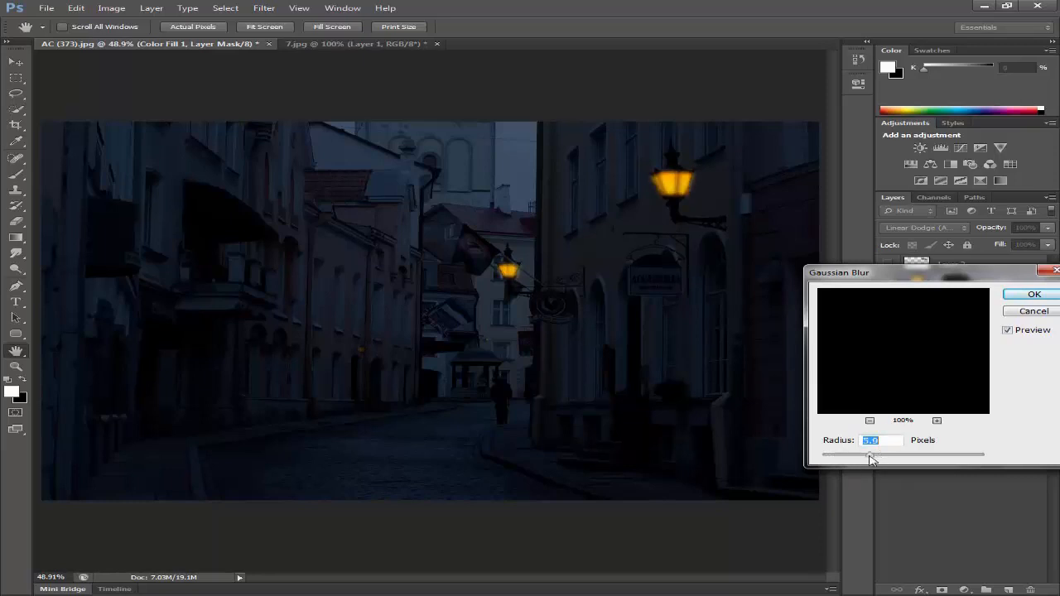
left_click(1034, 295)
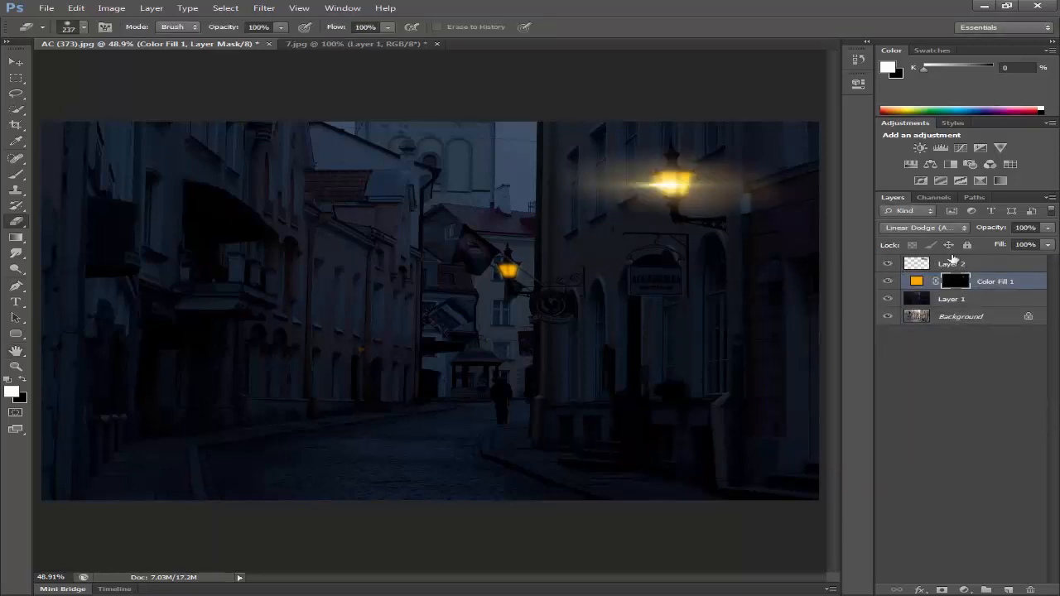
Step: Preview the Color Dodge and Soft Light blend modes on the Layer 2 flare and return it to Screen
left_click(952, 262)
scroll(699, 185, "up", 4)
left_click_drag(624, 268, 581, 310)
left_click_drag(570, 240, 560, 236)
left_click(945, 227)
left_click(951, 234)
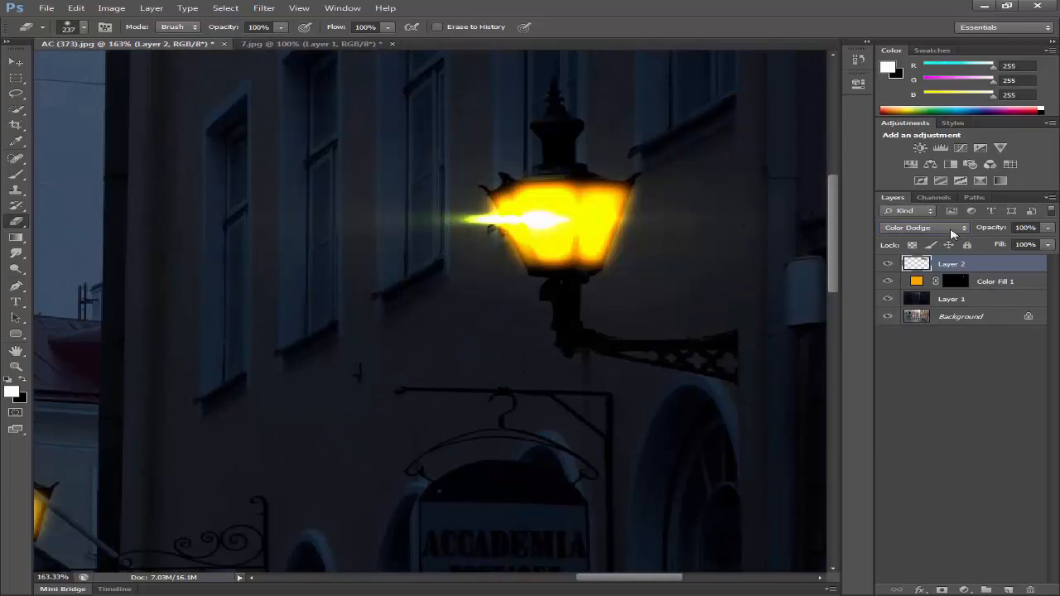
scroll(952, 232, "up", 2)
scroll(951, 232, "down", 1)
scroll(690, 176, "down", 5)
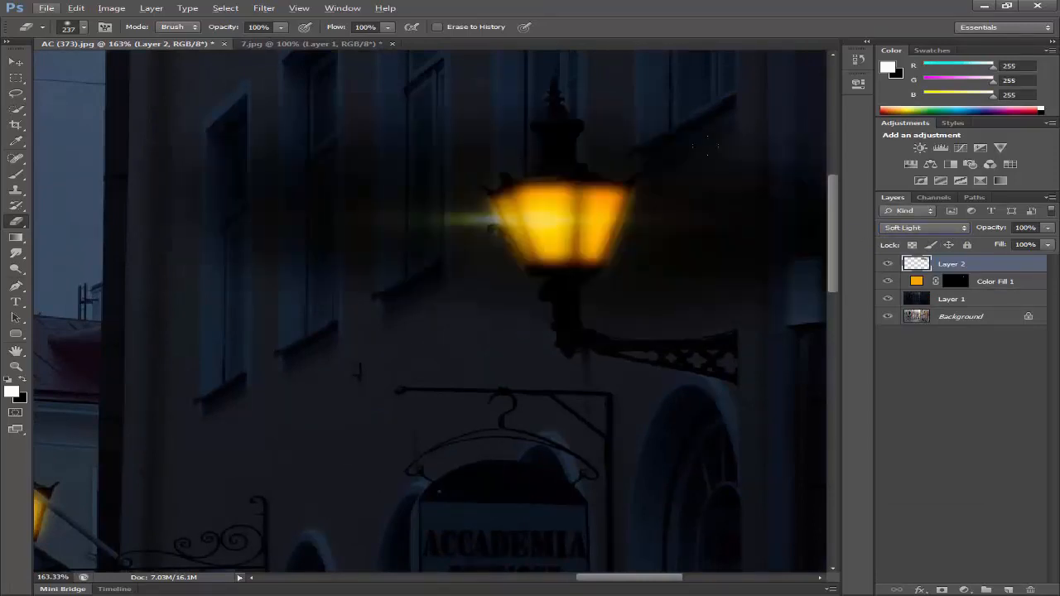
left_click(900, 228)
left_click(904, 337)
left_click(958, 352)
left_click(936, 266)
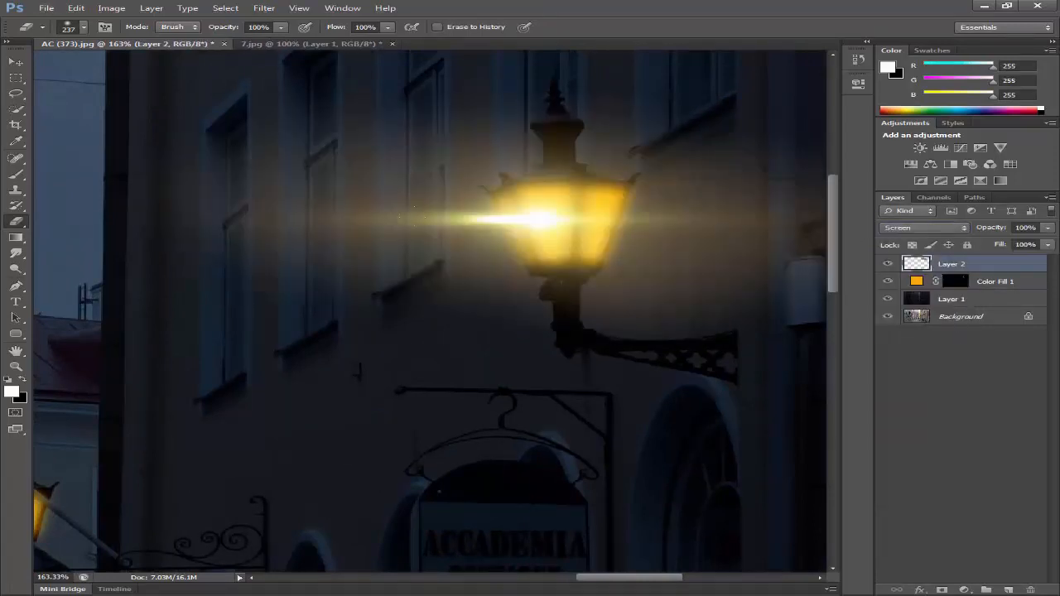
Step: Duplicate the flare onto the smaller street lamp and scale the copy to about 53% with Free Transform
left_click_drag(492, 310, 562, 233)
scroll(562, 233, "down", 4)
left_click_drag(617, 183, 246, 374)
key("ctrl+t")
left_click_drag(539, 254, 406, 334)
left_click_drag(283, 370, 291, 373)
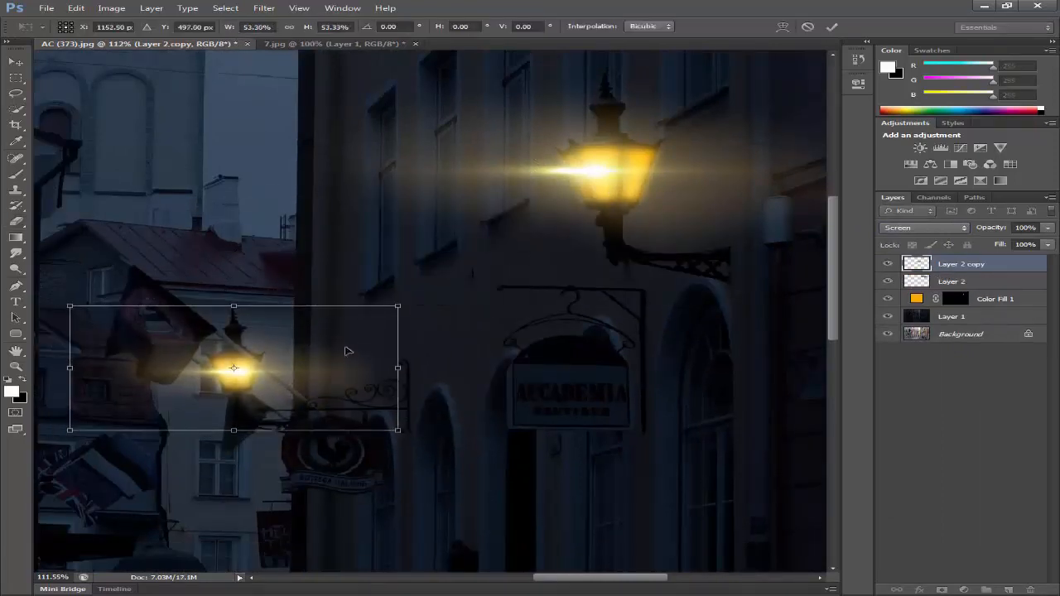
key("Return")
Step: Select the larger lamp's flare layer and scale it down slightly with Free Transform
right_click(623, 182)
left_click(642, 198)
key("ctrl+t")
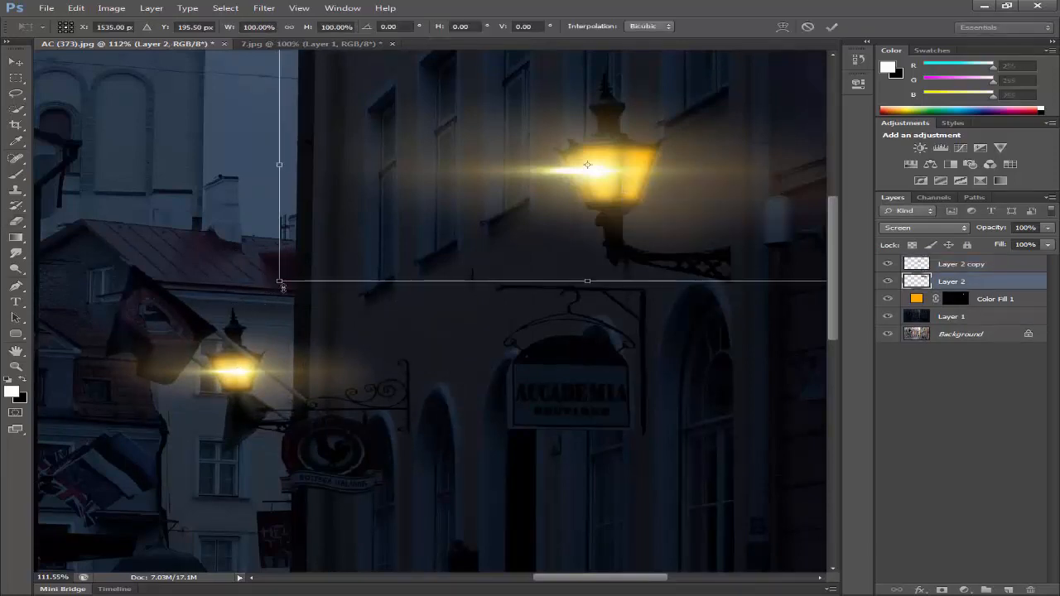
left_click_drag(281, 285, 331, 264)
key("Return")
key("e")
key("ctrl+0")
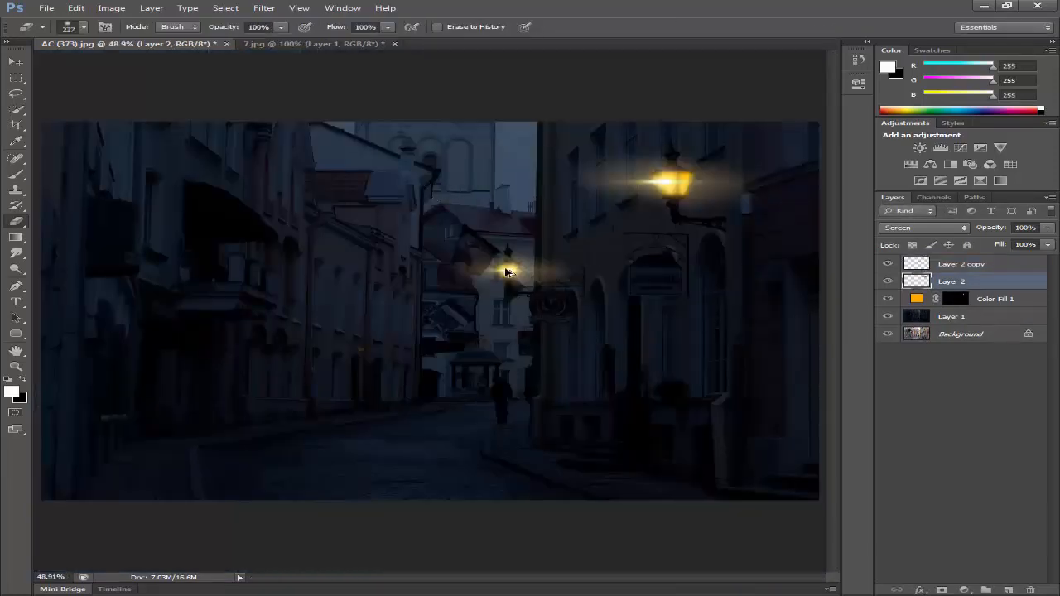
Step: Place another copy of the flare near the tiny distant lamp on the building along the far side of the street
left_click_drag(494, 286, 389, 357)
left_click_drag(551, 279, 362, 367)
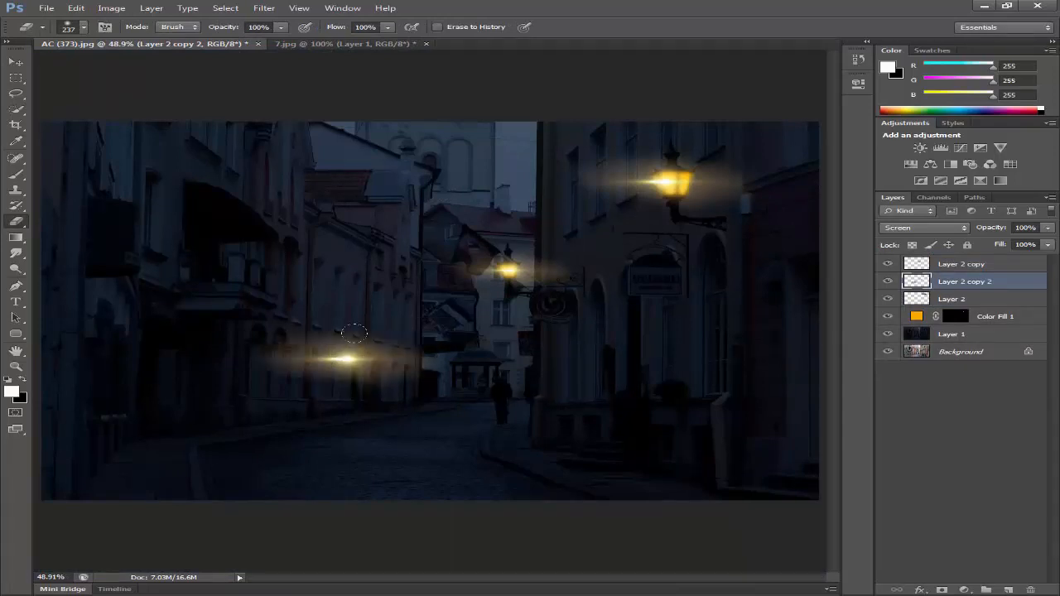
scroll(367, 352, "up", 5)
scroll(564, 323, "up", 1)
Step: Shrink the new flare copy with Free Transform and position it over the tiny distant lamp
key("ctrl+t")
left_click_drag(715, 201, 328, 348)
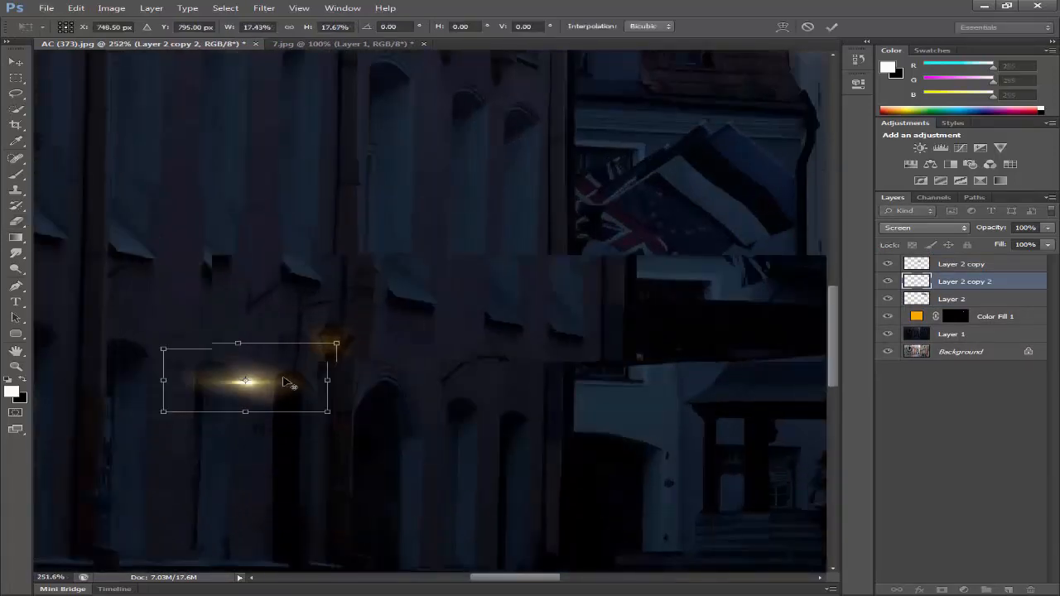
scroll(287, 381, "up", 4)
left_click_drag(258, 390, 473, 322)
left_click_drag(596, 253, 549, 277)
left_click_drag(463, 324, 636, 252)
left_click_drag(719, 206, 722, 195)
key("Return")
key("ctrl+0")
key("e")
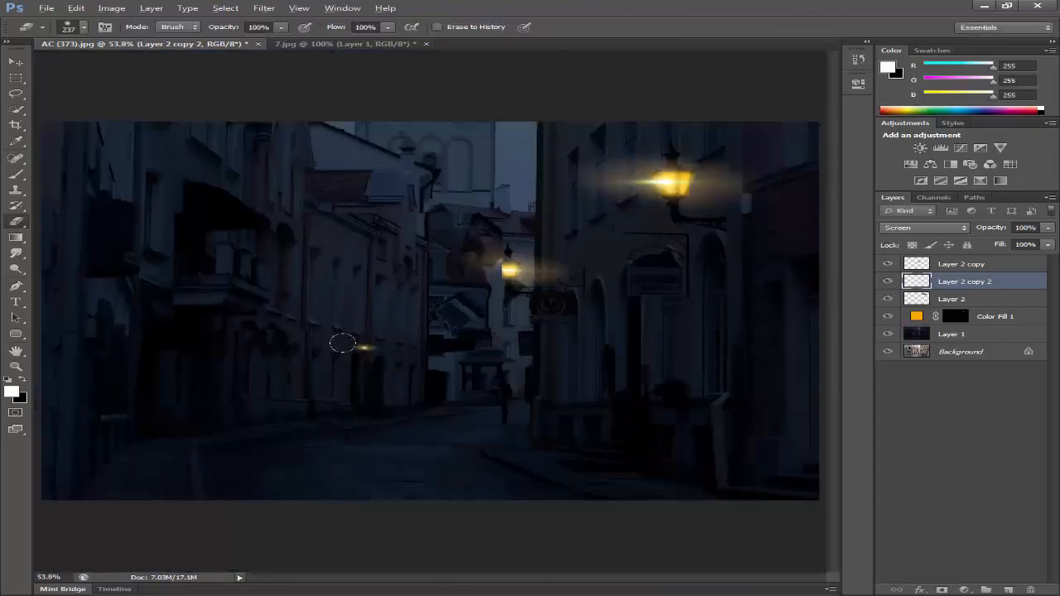
scroll(393, 353, "up", 8)
left_click_drag(537, 345, 230, 356)
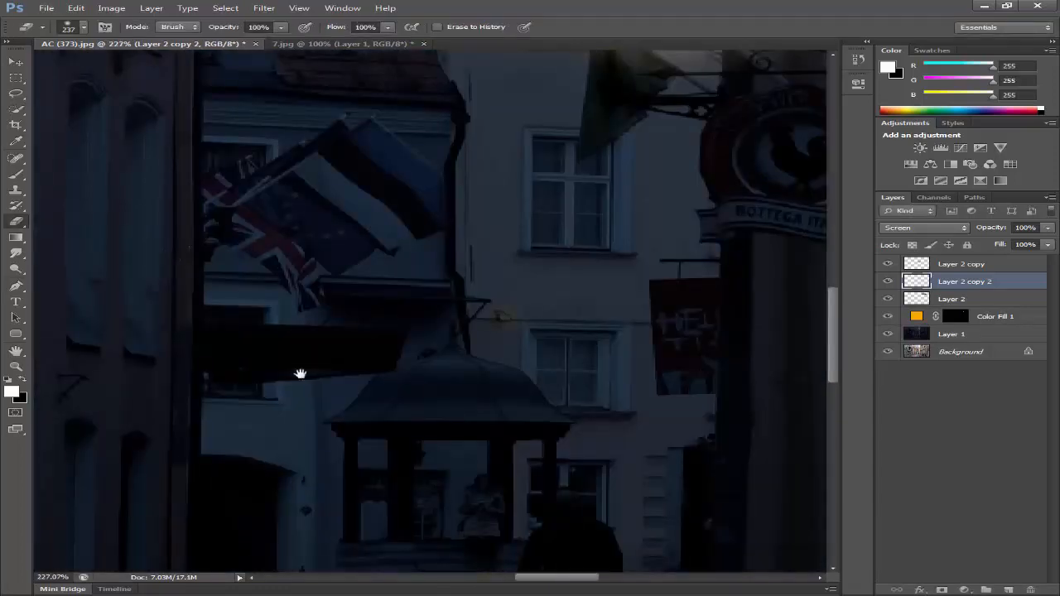
left_click_drag(300, 374, 468, 336)
key("ctrl+0")
Step: Merge the three flare layers, Layer 2, Layer 2 copy and Layer 2 copy 2, into one layer
left_click(979, 301)
left_click(986, 268, "shift")
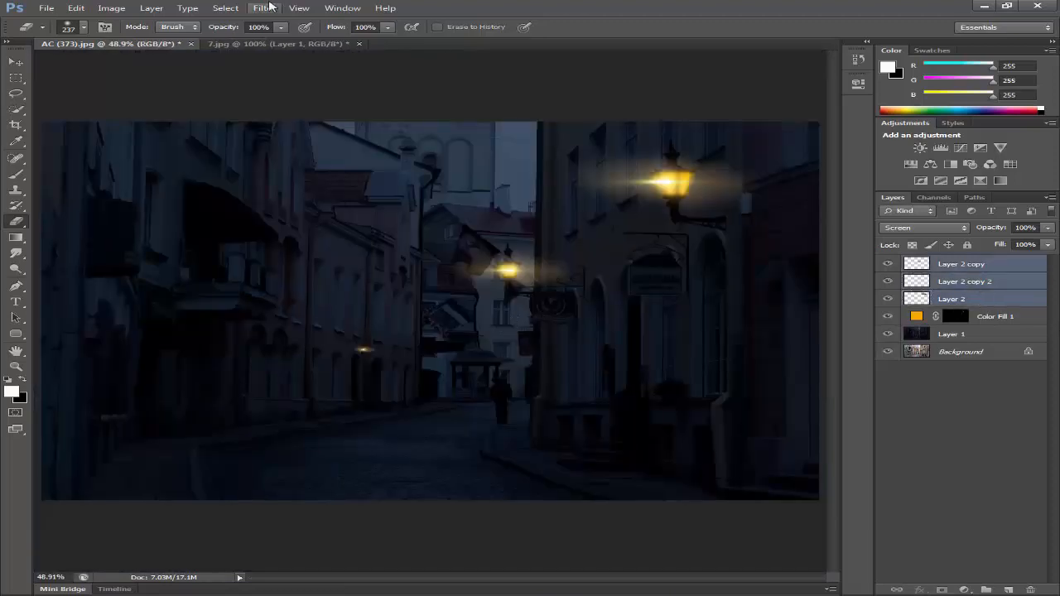
left_click(270, 7)
left_click(981, 265)
left_click(968, 305, "shift")
key("ctrl+r")
key("ctrl+e")
left_click(923, 337)
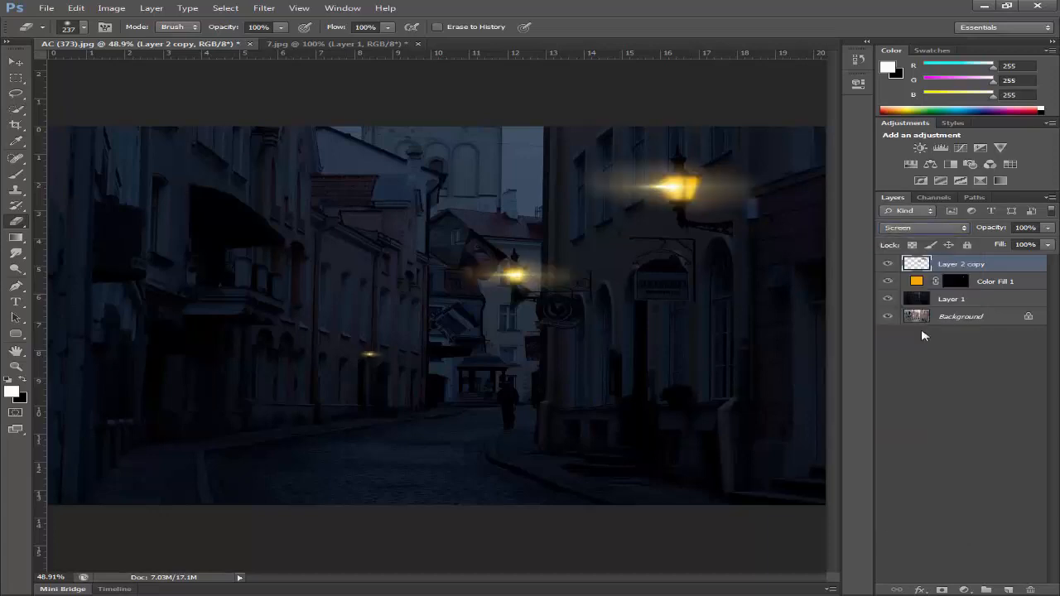
Step: Soften the merged flare layer with a small-radius Gaussian Blur
left_click(264, 7)
mouse_move(372, 133)
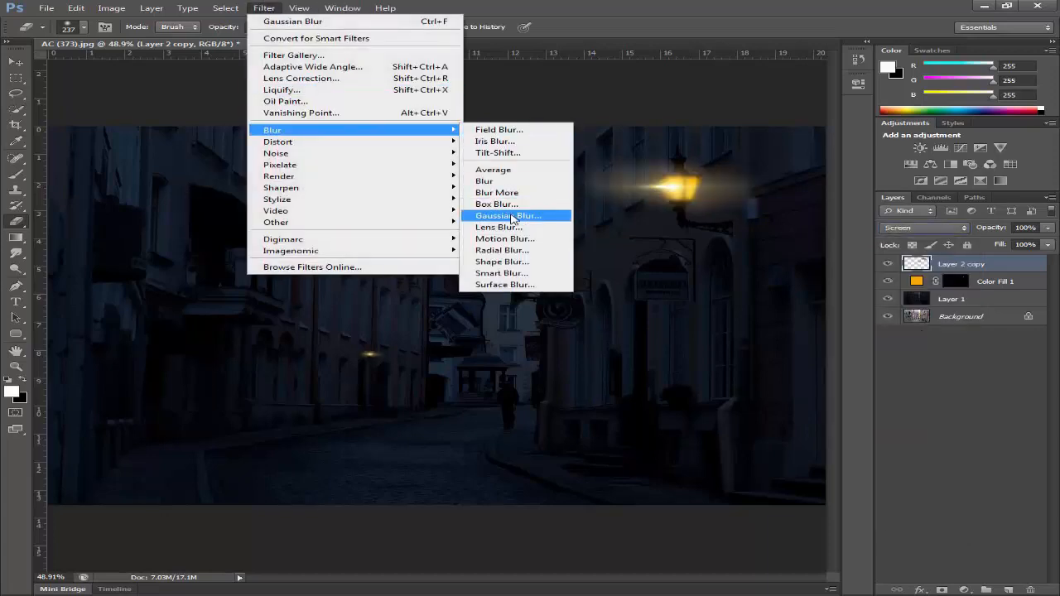
left_click(508, 217)
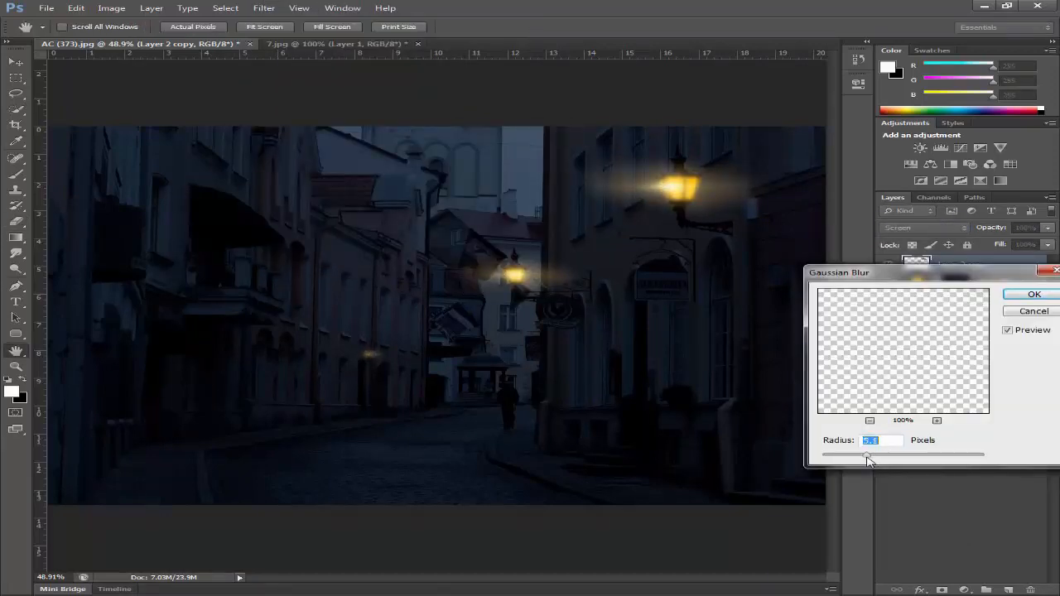
key("Return")
key("e")
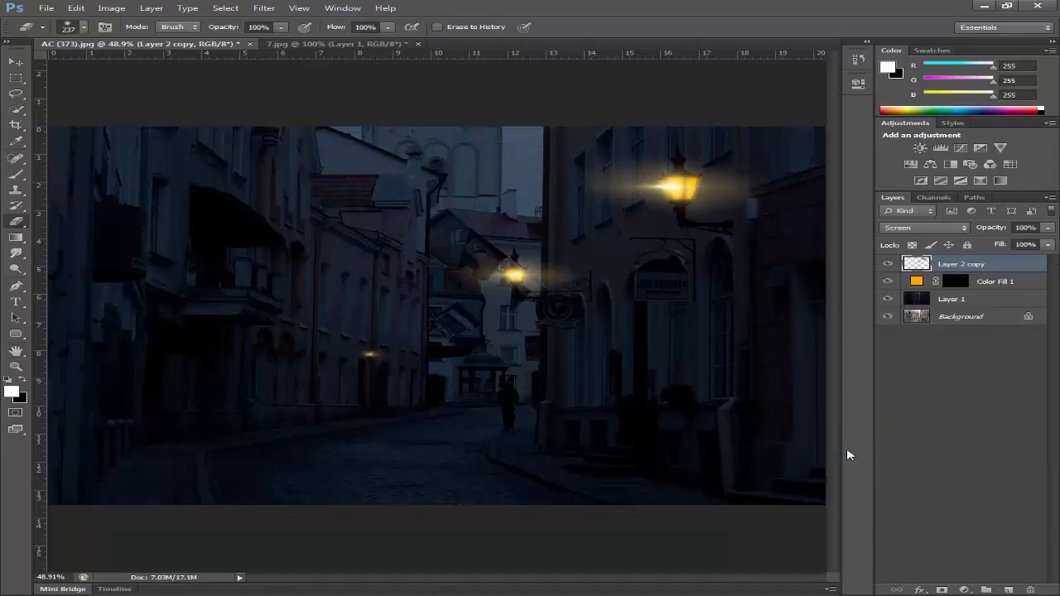
Step: Hide the flare, Color Fill 1 and Layer 1 layers and duplicate the Background layer
left_click_drag(888, 264, 890, 302)
left_click(918, 318)
left_click_drag(1005, 326, 1008, 590)
Step: Select the sky between the tower and the yellow building with the Magic Wand at tolerance 32
key("w")
scroll(531, 166, "up", 8)
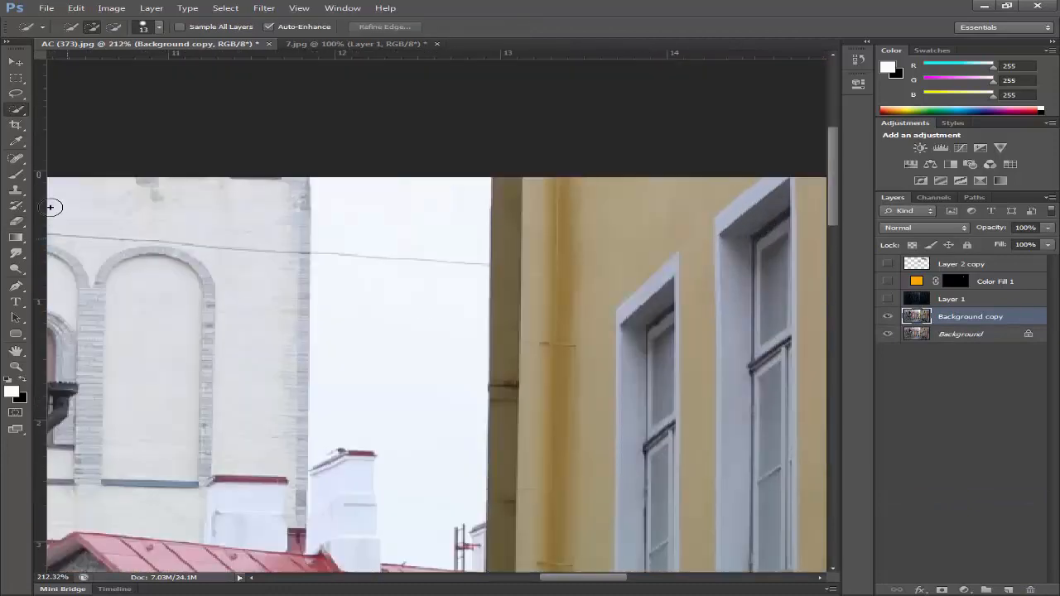
left_click(16, 109, "alt")
right_click(17, 110)
left_click(71, 122)
left_click(540, 197)
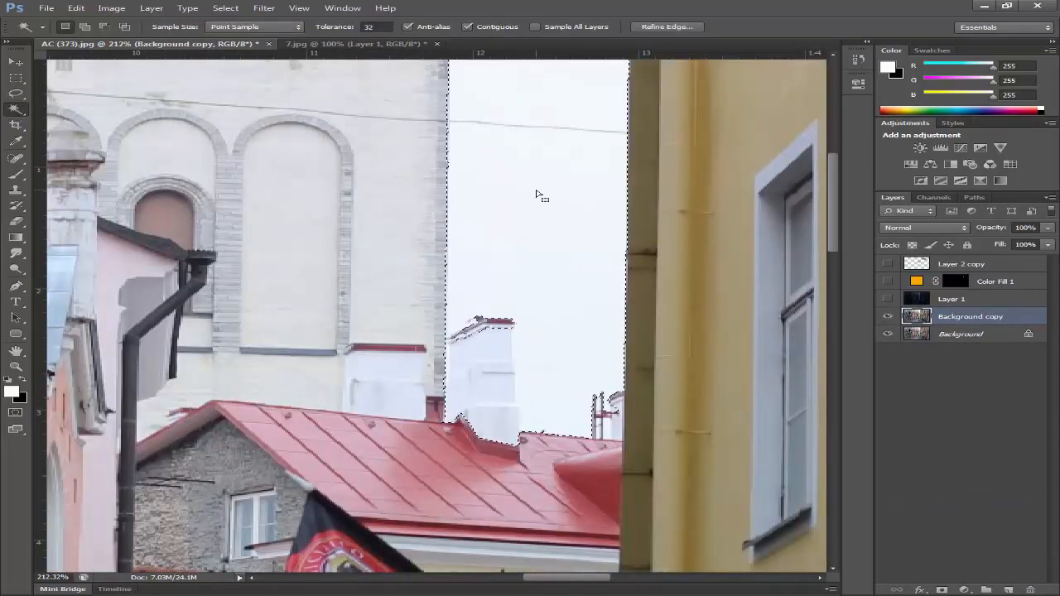
Step: Select the small patch of sky above the pink gable roof with the Magic Wand
key("space")
left_click_drag(536, 177, 510, 177)
mouse_move(166, 125)
left_mouse_down()
mouse_move(393, 277)
mouse_move(497, 252)
left_mouse_up()
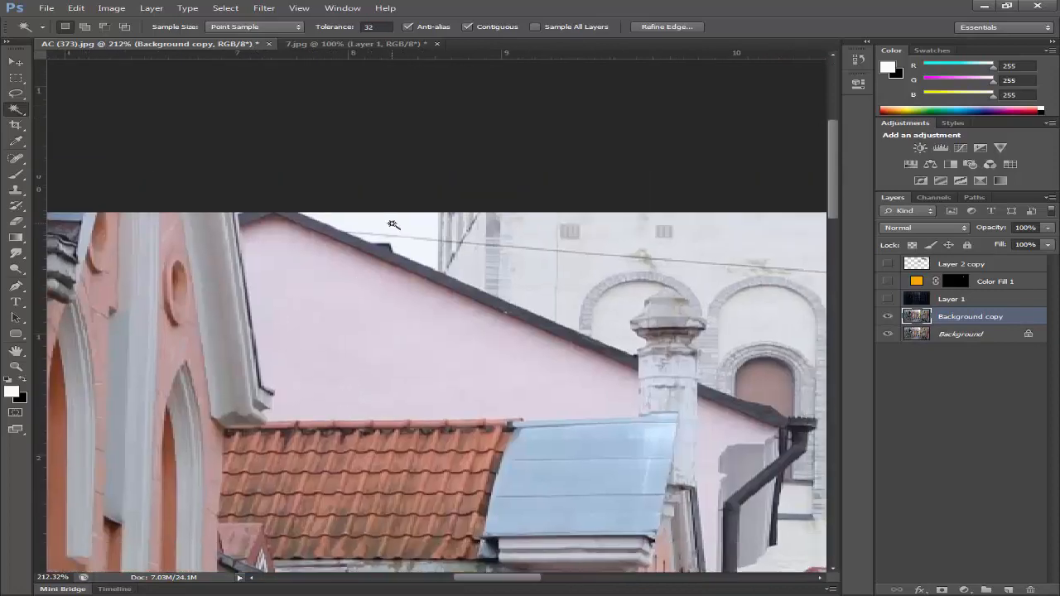
left_click(392, 224)
Step: Refine the small sky selection along the overhead wire by tracing the wire with the Lasso
scroll(405, 241, "up", 10)
left_click(16, 94)
key("space")
left_click_drag(307, 234, 385, 287)
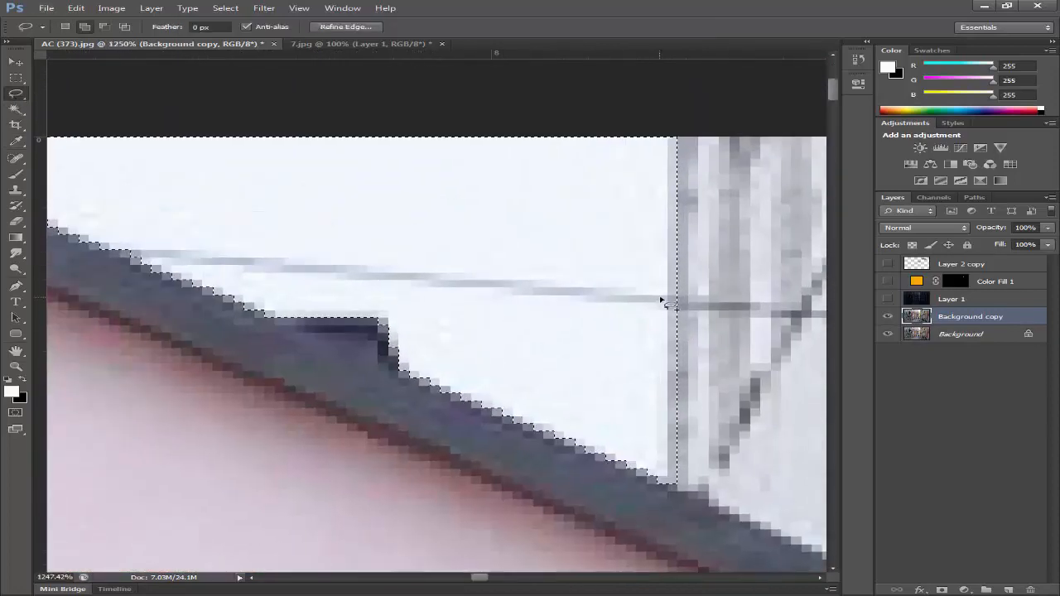
left_click_drag(678, 293, 558, 284)
mouse_move(480, 272)
left_mouse_down()
mouse_move(147, 254)
mouse_move(597, 320)
mouse_move(689, 300)
mouse_move(142, 251)
mouse_move(710, 310)
mouse_move(695, 300)
left_mouse_up()
Step: Add the larger patch of sky between the tower and the yellow building to the selection with the Magic Wand
scroll(691, 324, "down", 4)
key("space")
left_click_drag(804, 327, 355, 322)
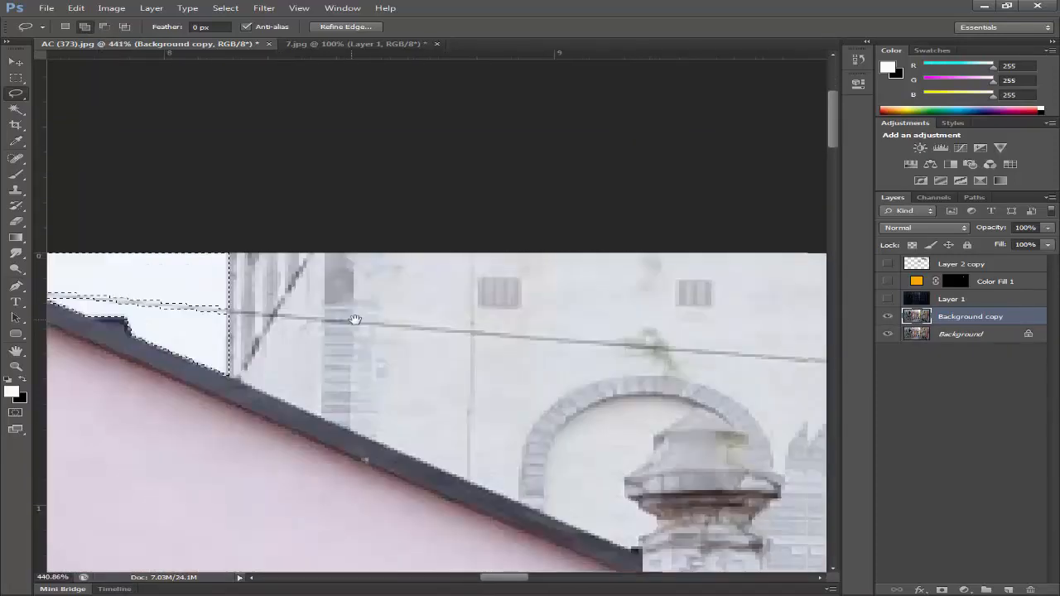
mouse_move(807, 452)
left_mouse_down()
mouse_move(553, 381)
mouse_move(503, 338)
mouse_move(509, 287)
left_mouse_up()
scroll(492, 286, "up", 1)
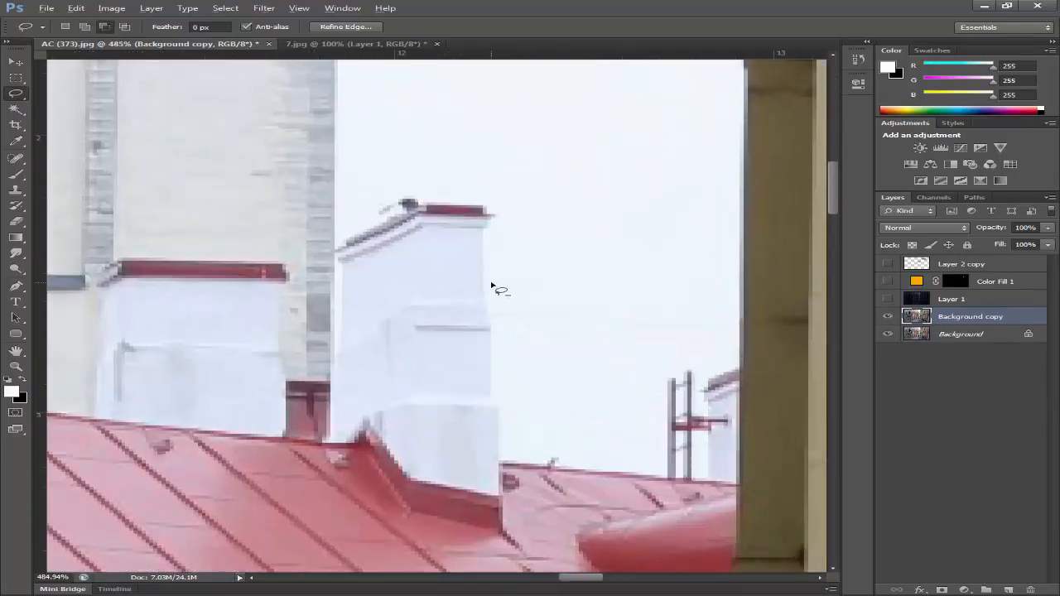
scroll(492, 285, "down", 9)
scroll(491, 286, "down", 3)
key("w")
key("shift+w")
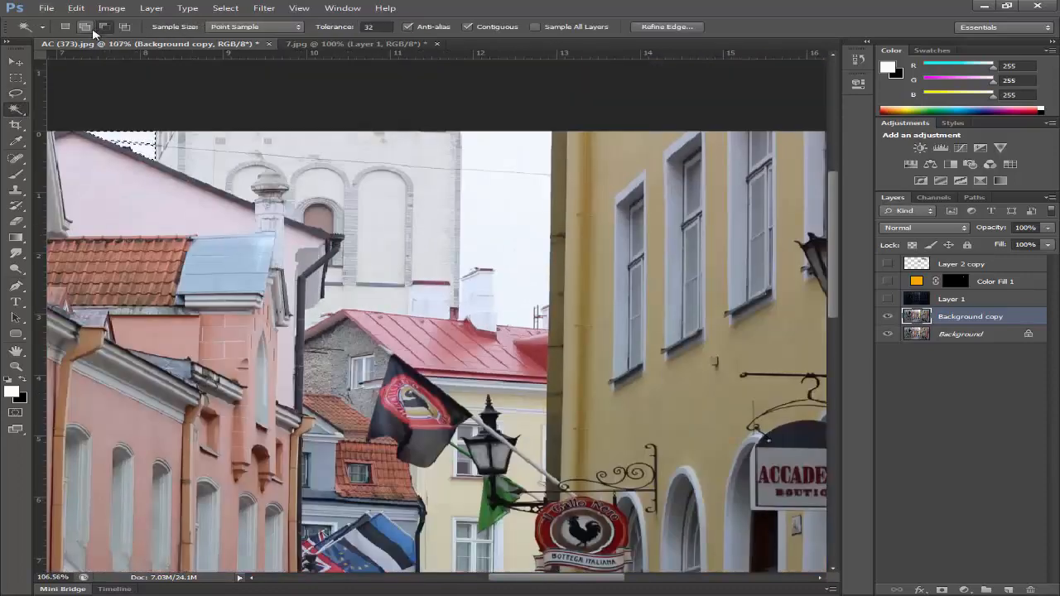
scroll(492, 273, "up", 7)
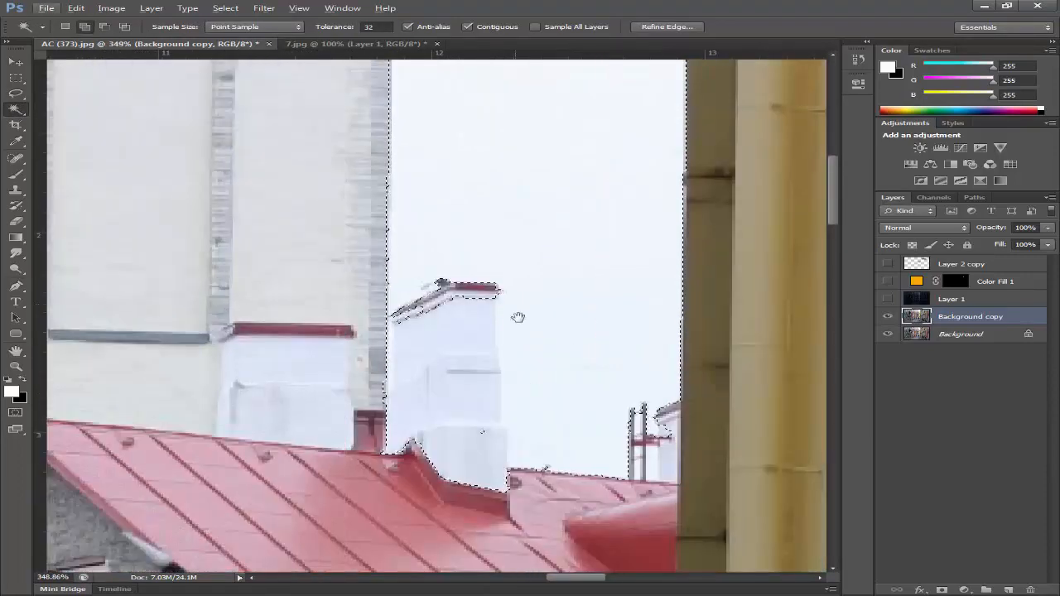
Step: Subtract the body of the white chimney on the red roof from the sky selection with the Lasso
key("l")
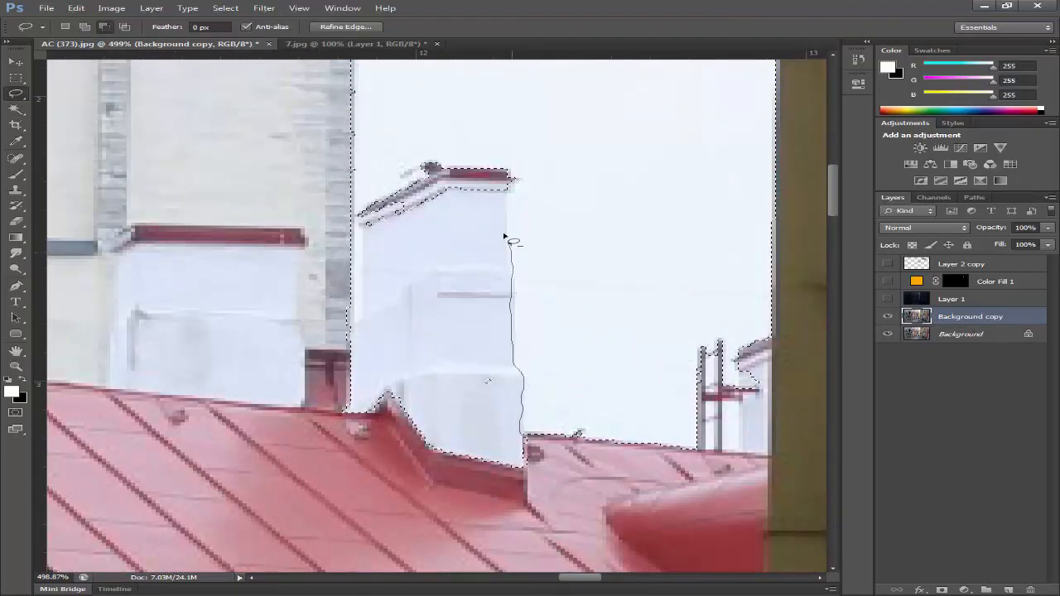
left_click_drag(540, 483, 534, 447)
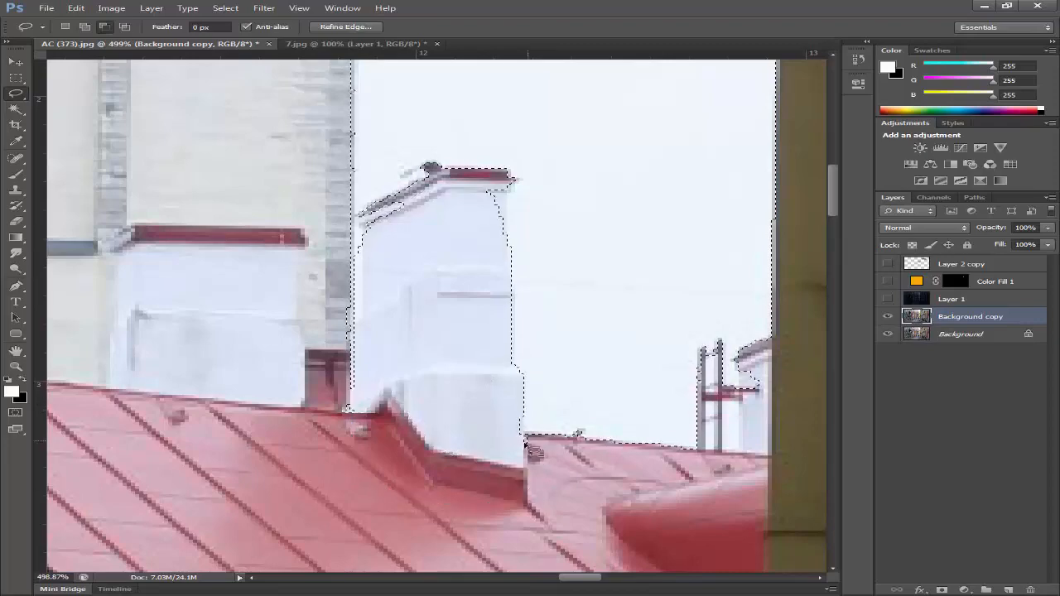
scroll(533, 464, "up", 5)
mouse_move(514, 324)
left_mouse_down()
mouse_move(533, 381)
mouse_move(527, 399)
left_mouse_up()
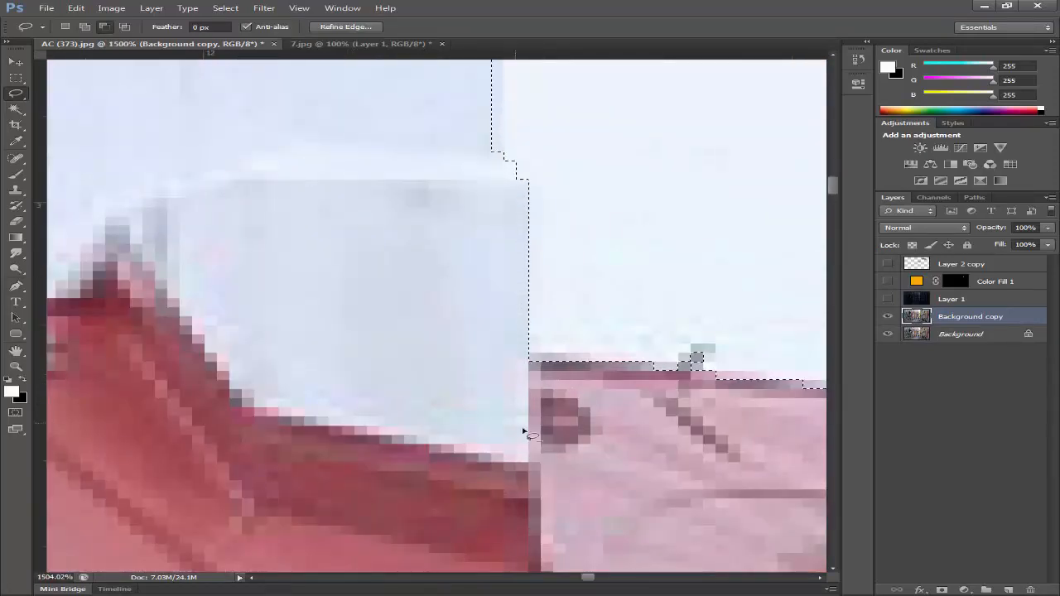
scroll(497, 381, "down", 4)
scroll(419, 447, "up", 5)
scroll(421, 423, "down", 3)
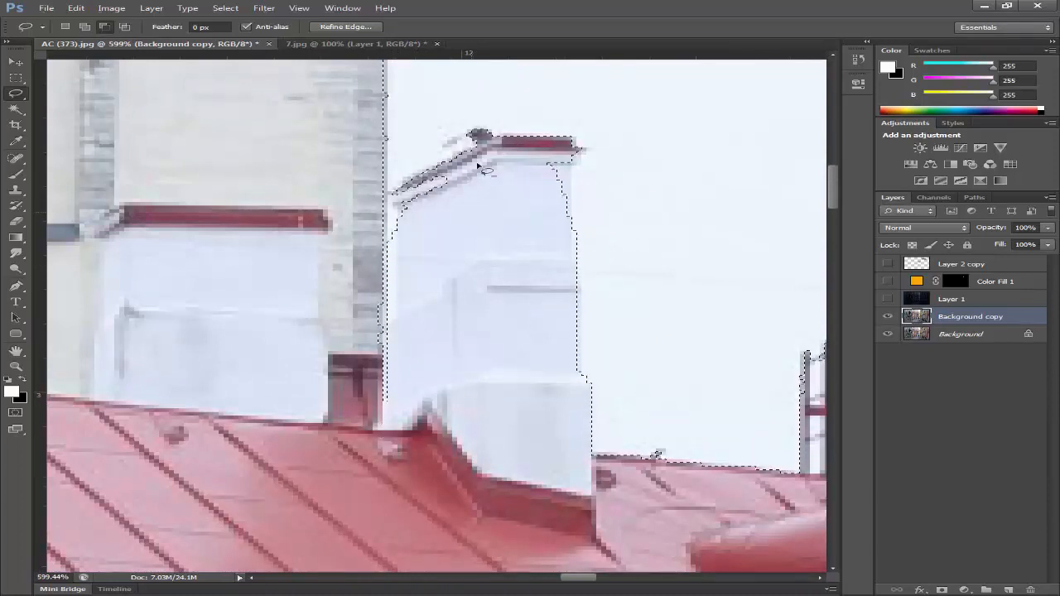
Step: Subtract the white chimney's sloping cap from the sky selection with the Lasso
scroll(459, 172, "up", 3)
mouse_move(420, 200)
left_mouse_down()
mouse_move(454, 141)
mouse_move(466, 213)
mouse_move(470, 195)
left_mouse_up()
mouse_move(317, 224)
left_mouse_down()
mouse_move(318, 261)
mouse_move(389, 236)
left_mouse_up()
scroll(423, 232, "down", 3)
Step: Clean up the sky selection along the chimney's upper side edge and red cap end with the Lasso
scroll(478, 243, "up", 3)
left_click_drag(459, 386, 461, 307)
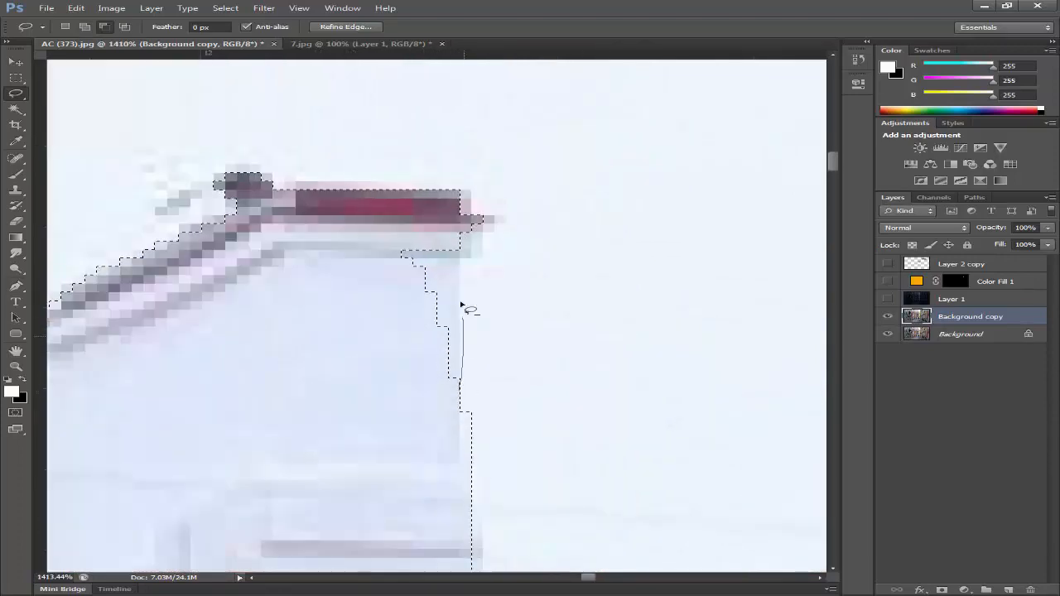
mouse_move(486, 205)
left_mouse_down()
mouse_move(365, 466)
mouse_move(454, 388)
left_mouse_up()
scroll(448, 363, "down", 4)
scroll(572, 346, "up", 2)
left_click_drag(575, 346, 497, 403)
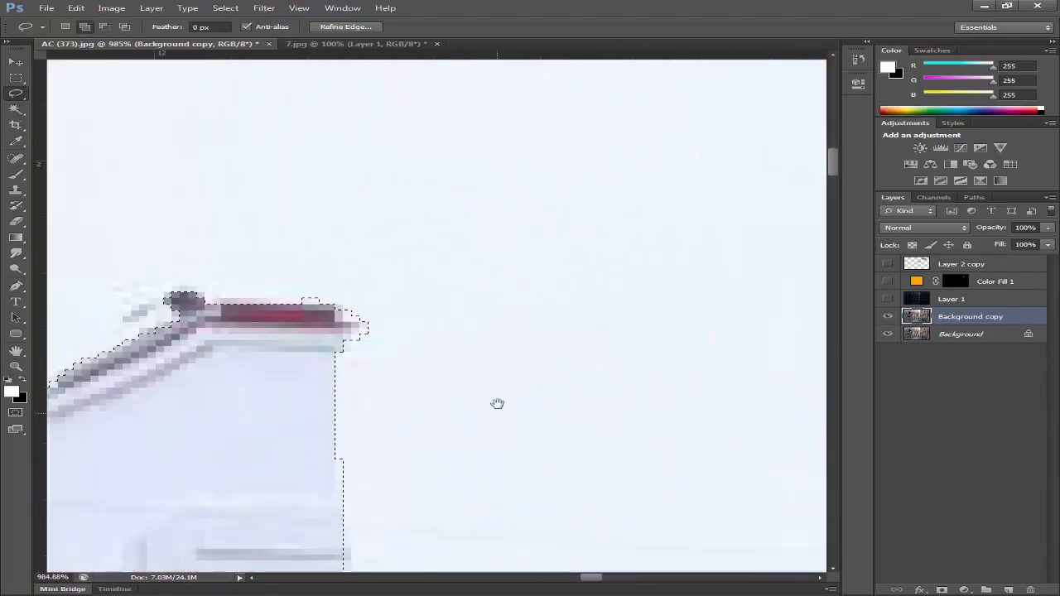
Step: Subtract the thin overhead wire crossing the sky between the tower and the yellow building from the selection with the Lasso
scroll(490, 368, "down", 4)
left_click_drag(611, 129, 596, 339)
scroll(534, 308, "up", 3)
left_click_drag(532, 315, 619, 352)
scroll(620, 352, "down", 2)
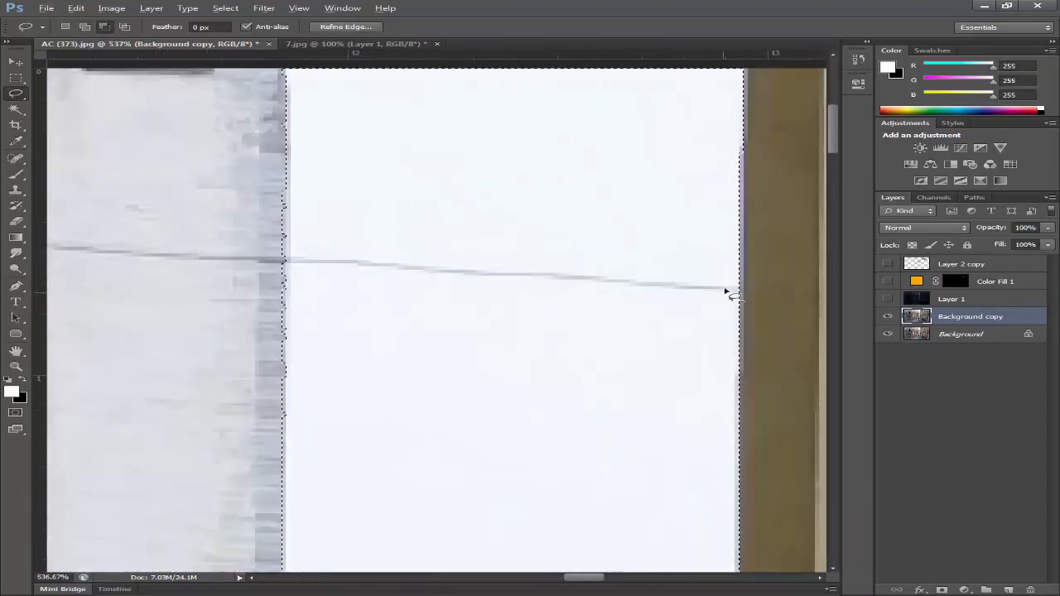
left_click_drag(735, 288, 530, 275)
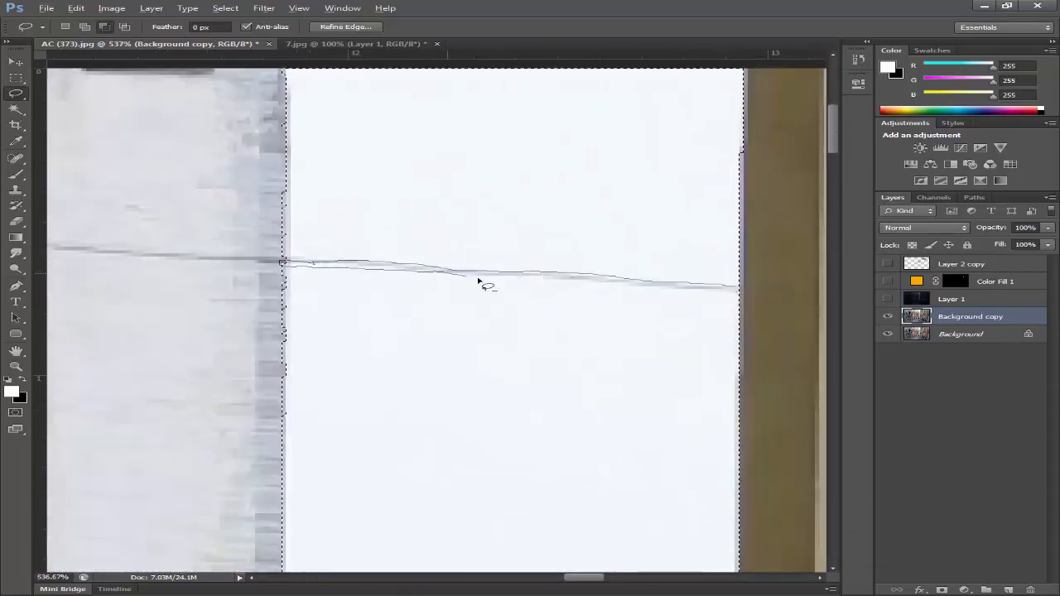
mouse_move(478, 282)
left_mouse_down()
mouse_move(708, 301)
mouse_move(738, 289)
left_mouse_up()
Step: Clean up the sky selection around the wire's end beside the yellow building with the Lasso
scroll(779, 306, "up", 2)
mouse_move(808, 311)
left_mouse_down()
mouse_move(295, 264)
mouse_move(268, 280)
left_mouse_up()
scroll(270, 281, "down", 3)
left_click_drag(397, 306, 293, 303)
mouse_move(491, 287)
left_mouse_down()
mouse_move(331, 294)
mouse_move(480, 288)
left_mouse_up()
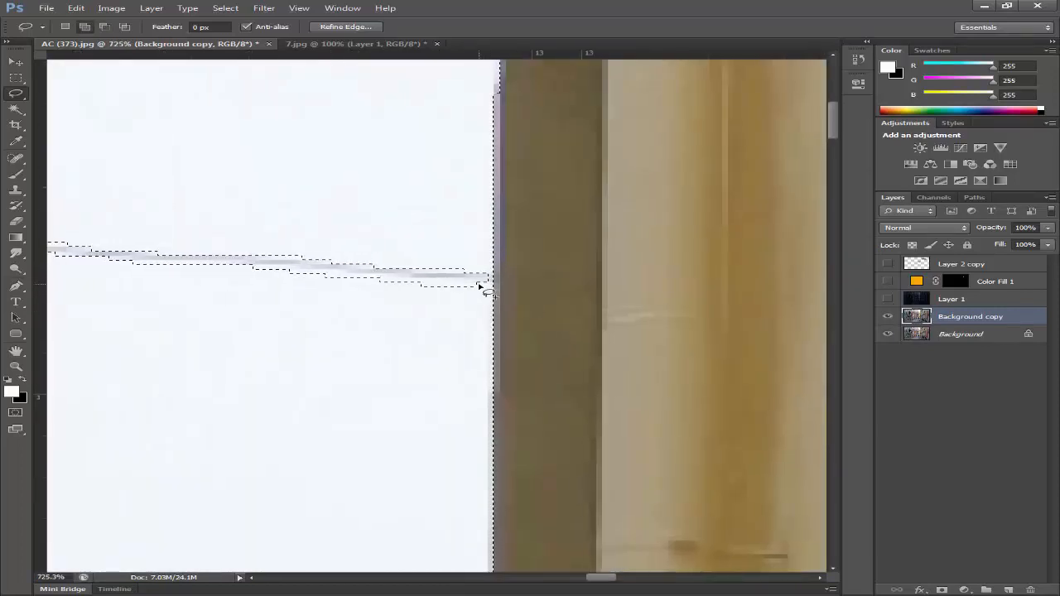
Step: Add the excess slivers of sky beneath the wire back to the selection with the Lasso, up to the tower's edge
scroll(406, 292, "up", 2)
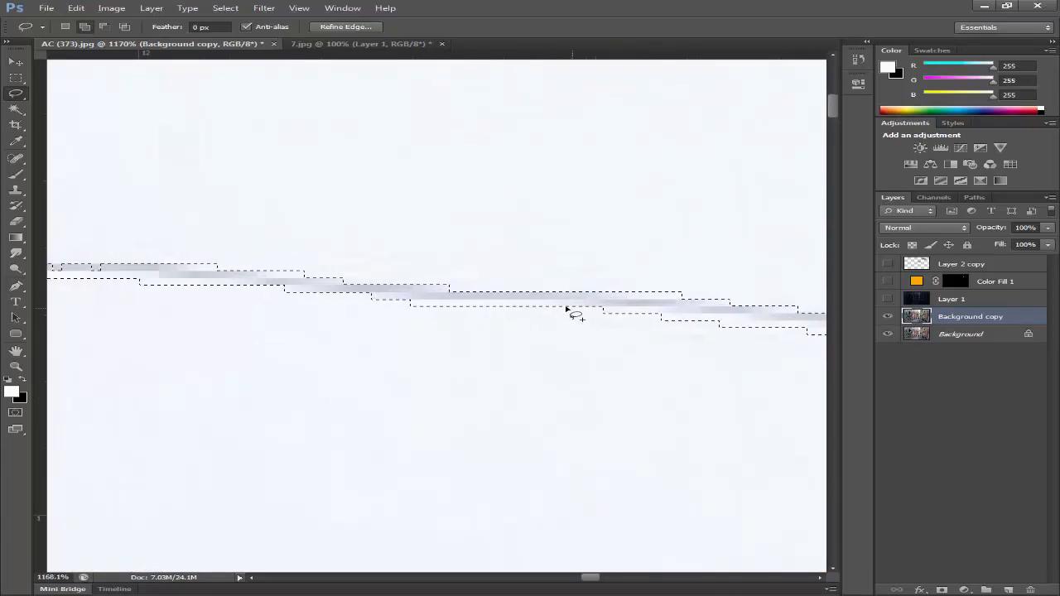
left_click_drag(563, 313, 406, 316)
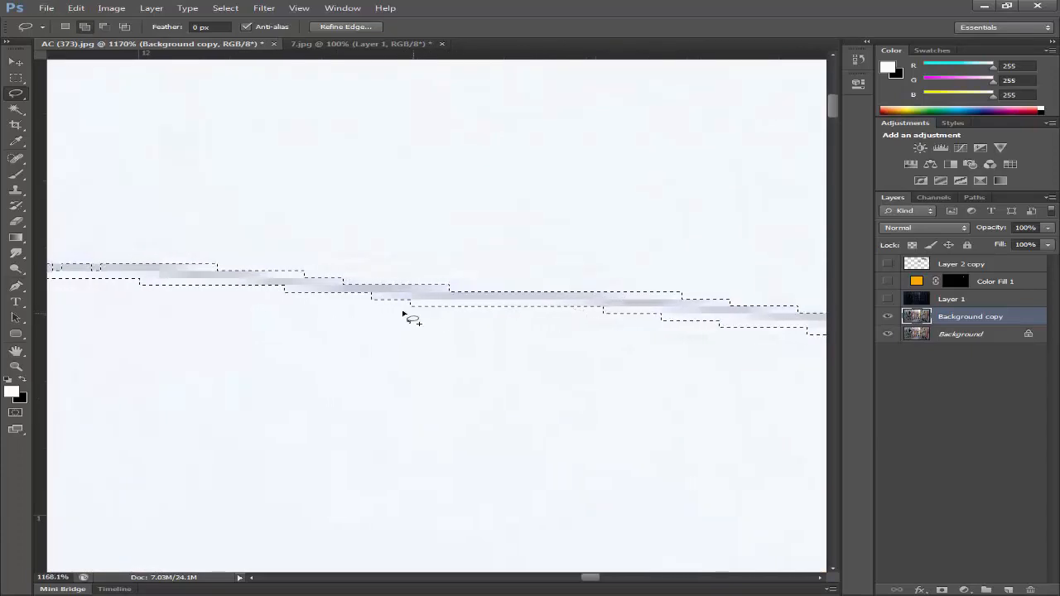
left_click_drag(577, 317, 505, 310)
left_click_drag(161, 291, 317, 294)
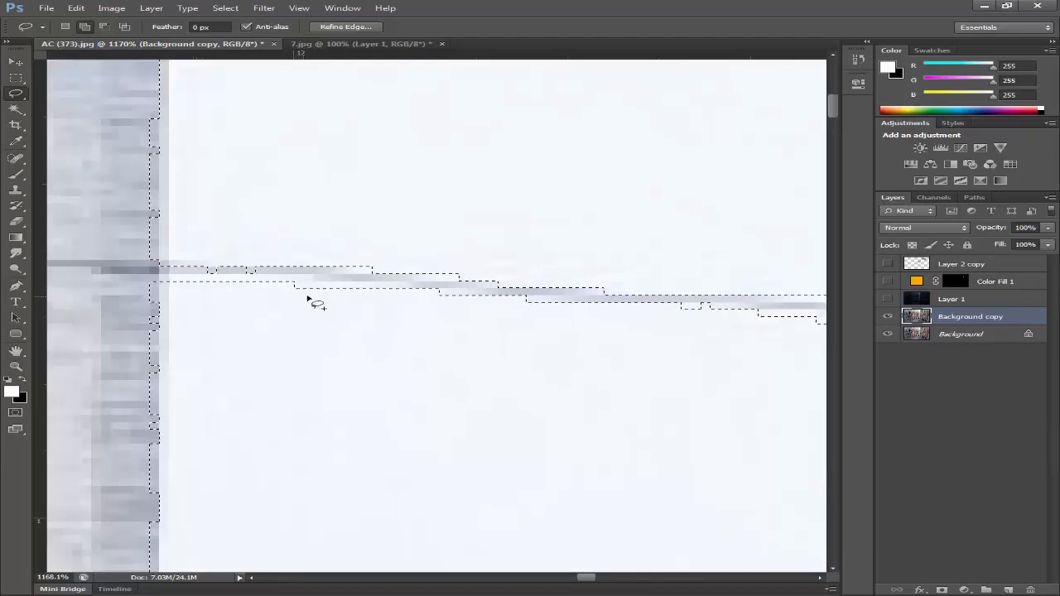
left_click_drag(157, 284, 307, 297)
Step: Hide the Background copy and Background layers, and make the darkened Layer 1 visible and active
scroll(358, 325, "down", 10)
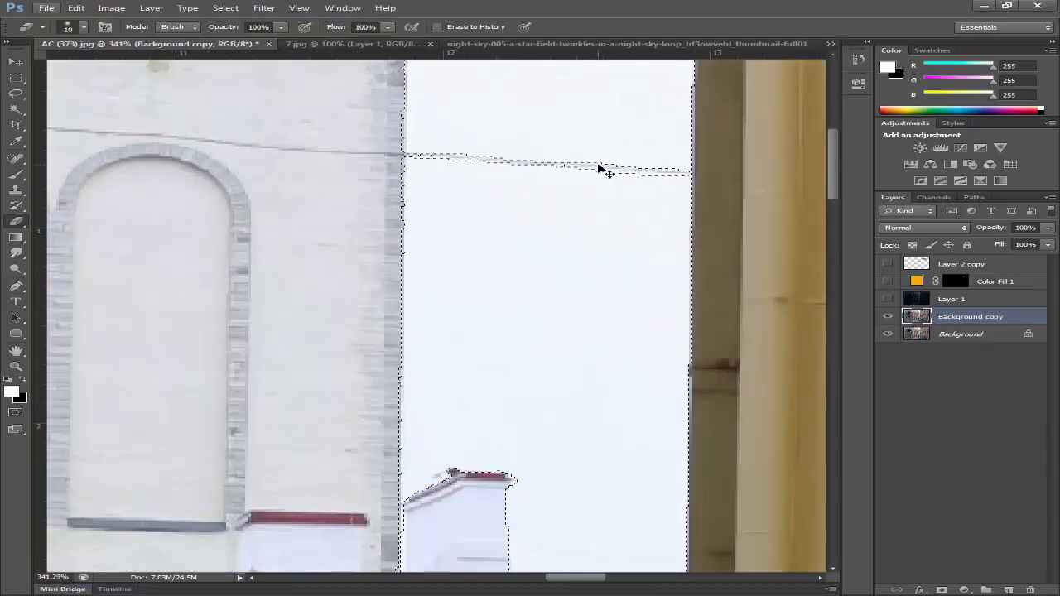
key("ctrl+0")
left_click(889, 317)
left_click(889, 334)
left_click(889, 299)
left_click(967, 299)
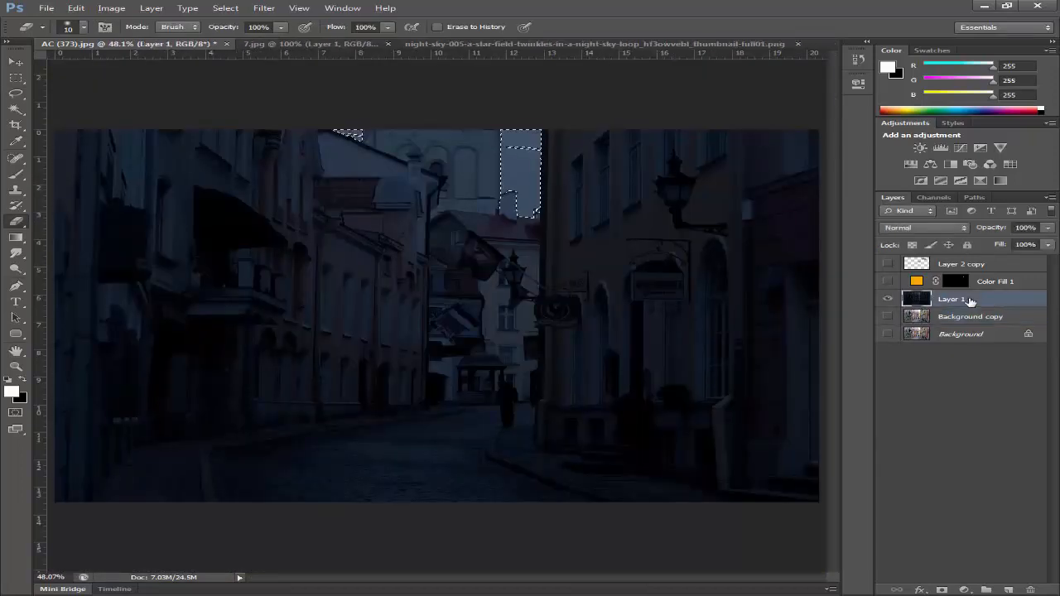
Step: Delete the selected sky areas from Layer 1 and clear the selection
key("Delete")
key("ctrl+d")
key("m")
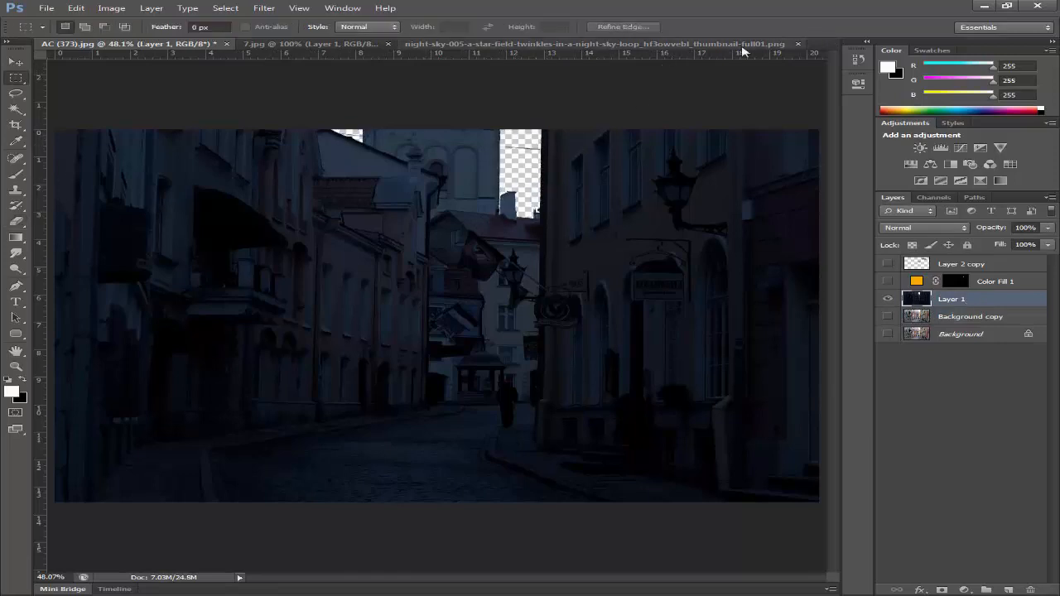
Step: Close the night-sky star-field PNG without saving it and open the file again
left_click(798, 45)
left_click(535, 230)
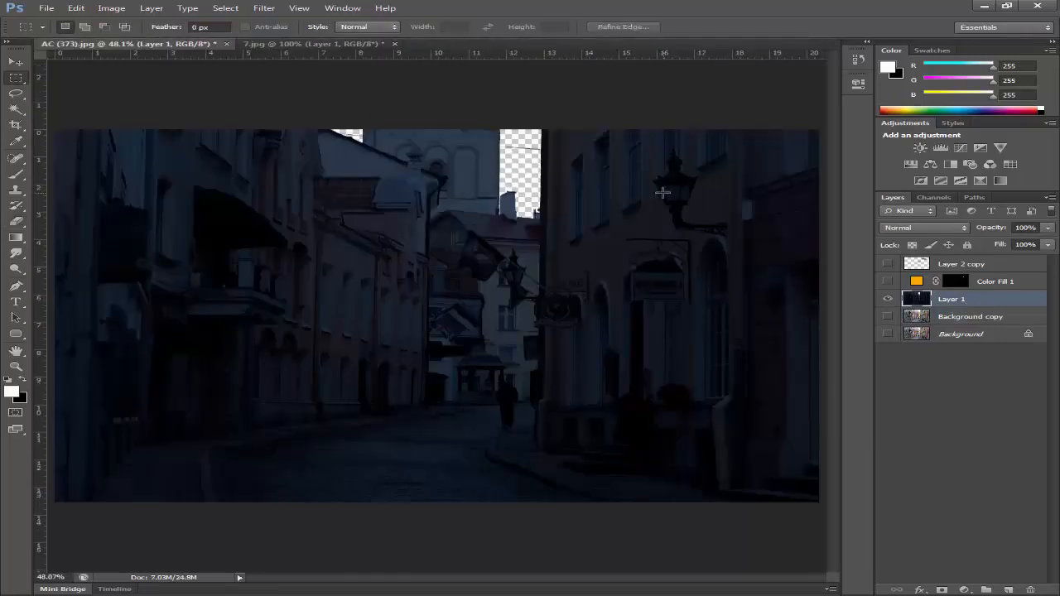
left_click(46, 7)
left_click(50, 33)
double_click(675, 249)
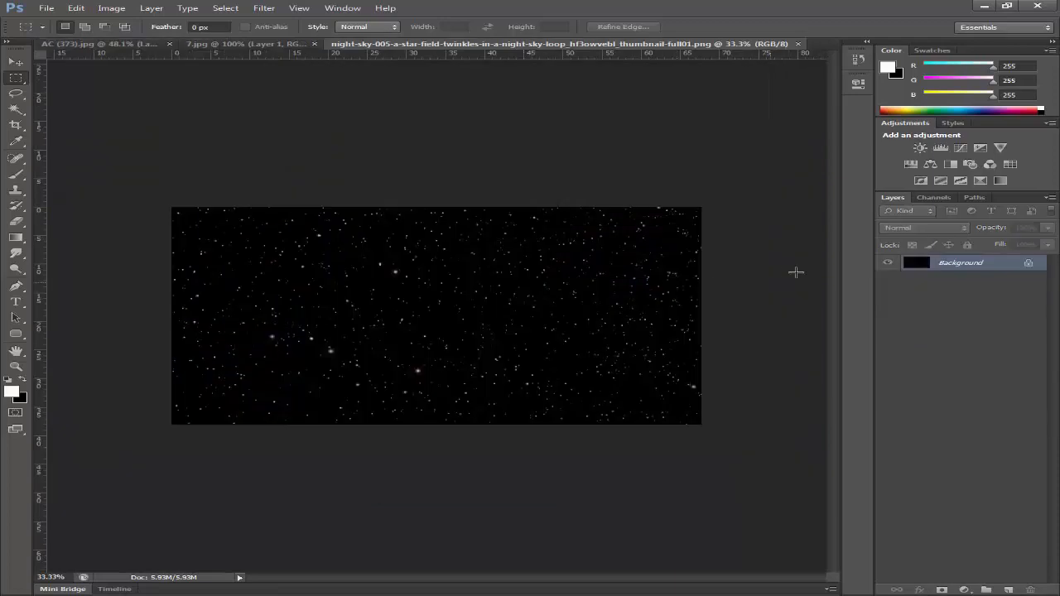
Step: Duplicate the star-field layer and bring it into AC (373).jpg, accepting the color conversion and placing it directly beneath Layer 1
key("ctrl+j")
left_click_drag(464, 280, 514, 240)
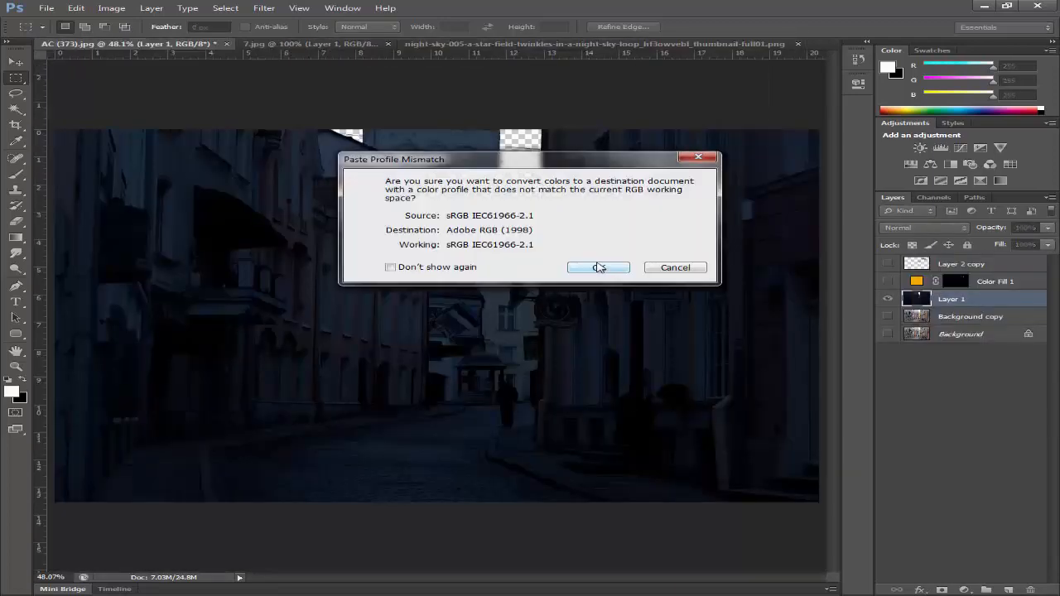
left_click(598, 268)
left_click_drag(997, 312, 994, 325)
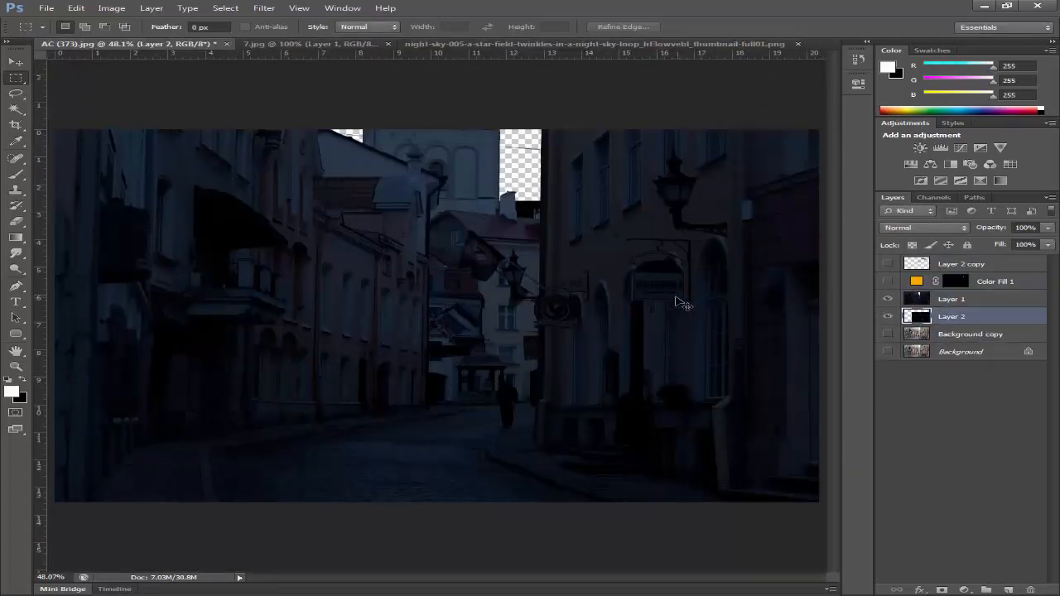
Step: Scale the star field down proportionally and position it behind the cut-out sky openings above the rooftops
left_click_drag(678, 299, 495, 142, "ctrl")
key("ctrl+t")
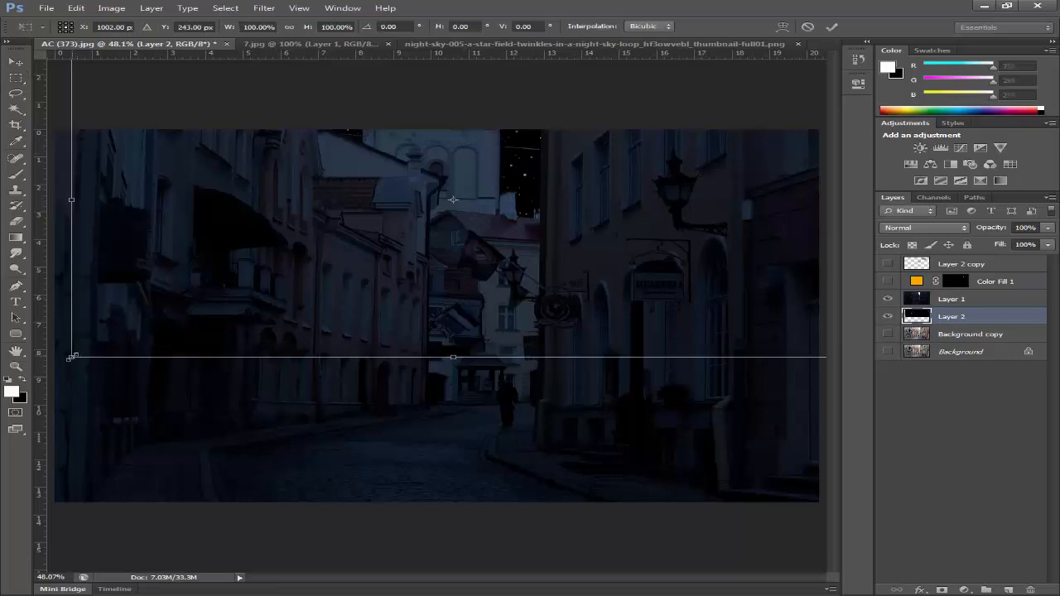
left_click_drag(73, 357, 293, 260, "alt+shift")
left_click_drag(383, 215, 382, 209)
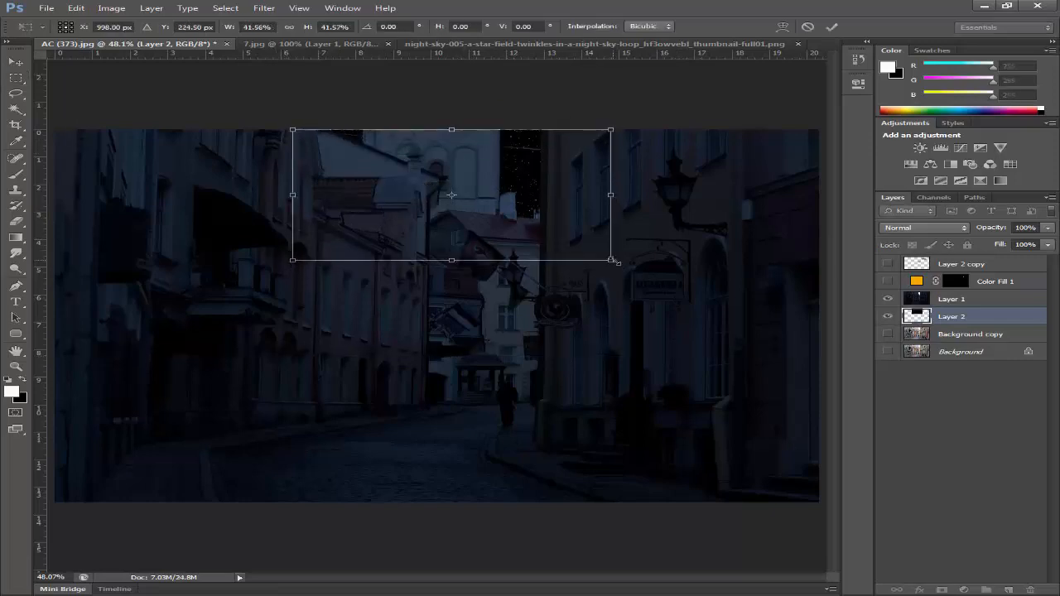
left_click_drag(616, 262, 578, 246, "alt+shift")
left_click_drag(526, 205, 513, 190)
key("Return")
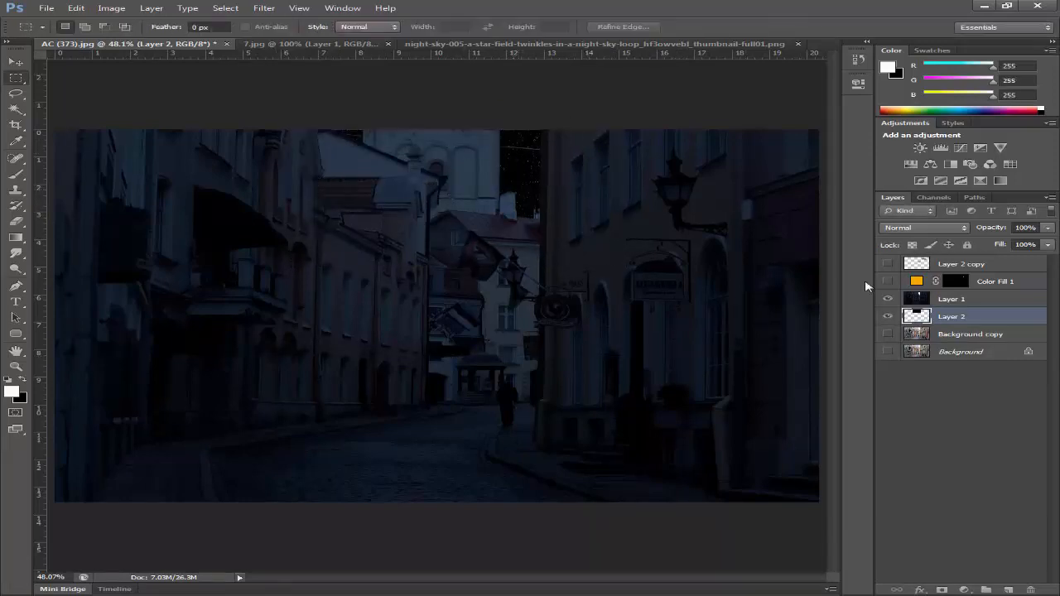
Step: Apply Brightness/Contrast to the star field in Layer 2 with Brightness 36 and Contrast -28
left_click(111, 8)
mouse_move(157, 41)
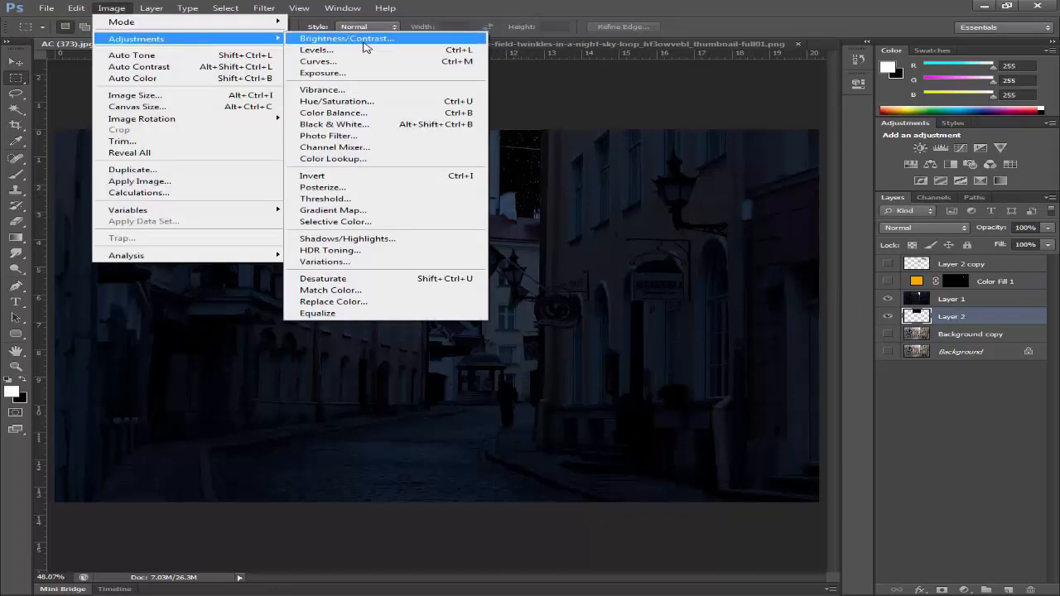
left_click(343, 38)
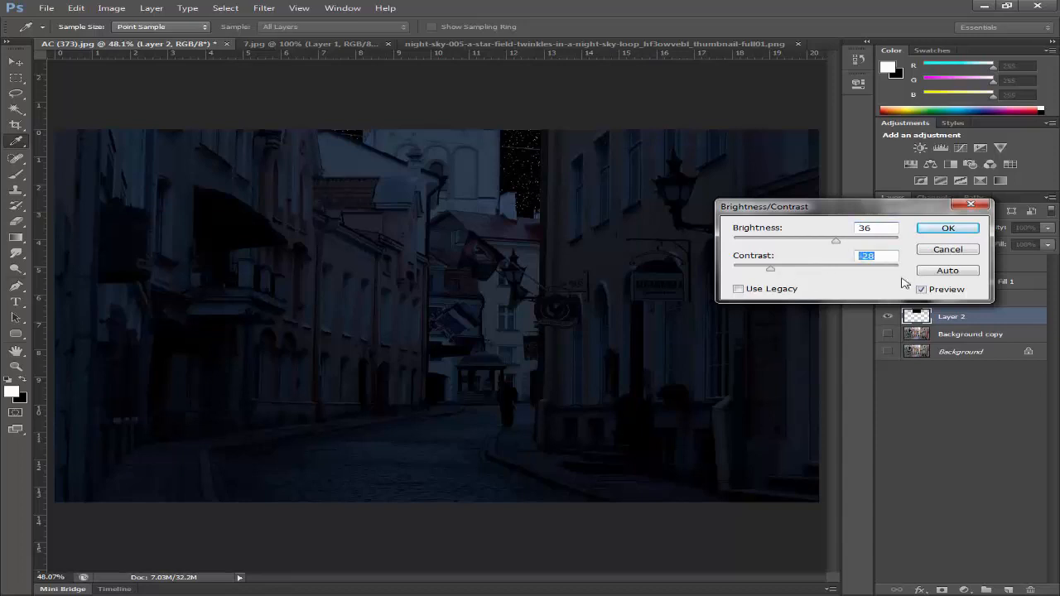
left_click(949, 229)
key("m")
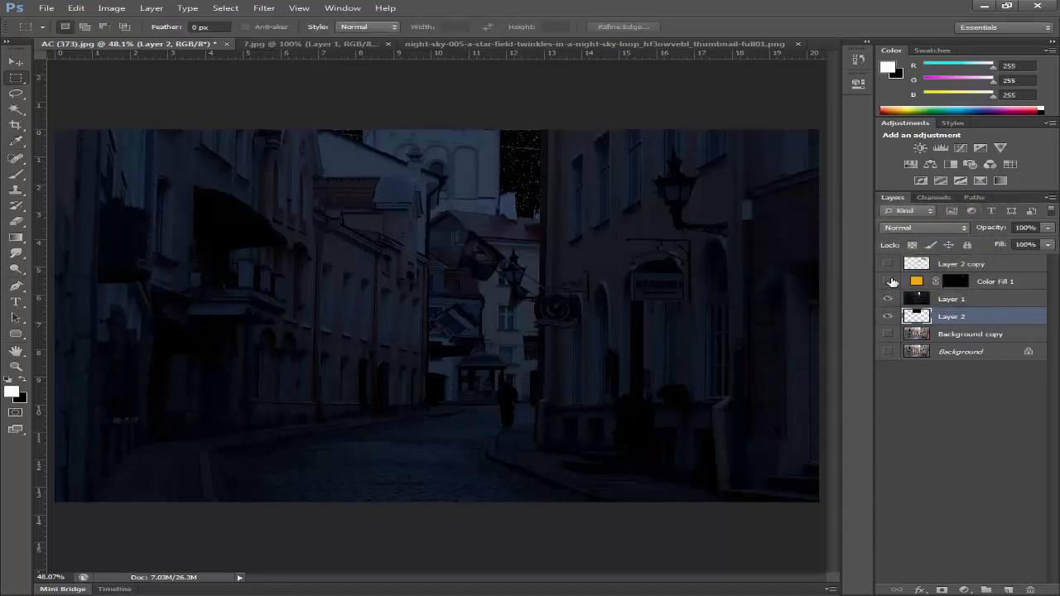
Step: Show the Color Fill 1 and Layer 2 copy layers, and apply a Vibrance of +46 to the star field in Layer 2
left_click_drag(889, 281, 888, 263)
left_click(111, 7)
mouse_move(165, 39)
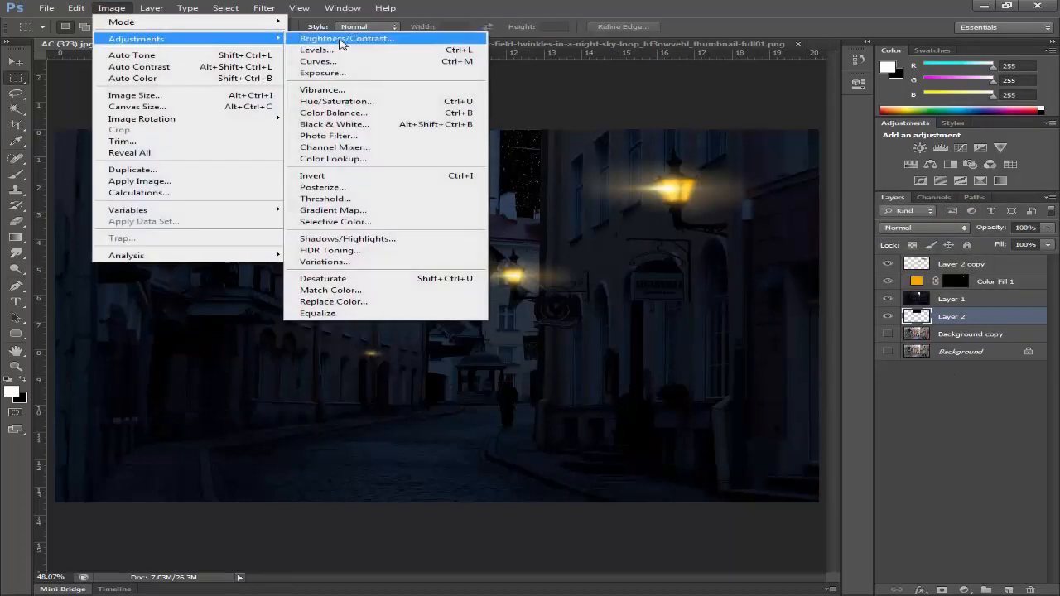
left_click(363, 91)
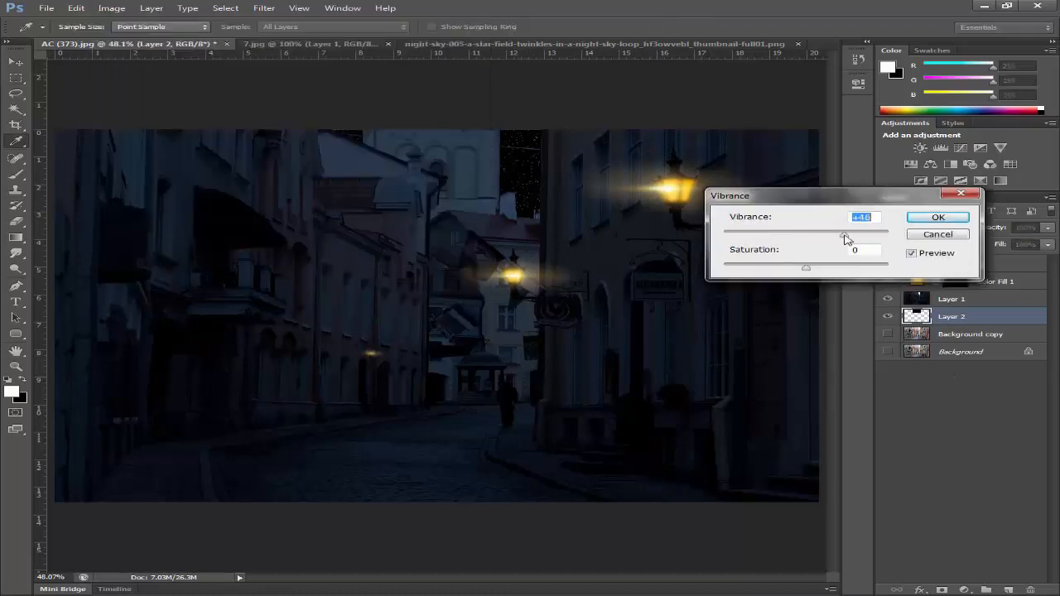
left_click(938, 217)
key("m")
Step: Open the moon image 221005f7c99cd598e54f404d88034e22.jpg through Camera Raw with its default settings
left_click(47, 7)
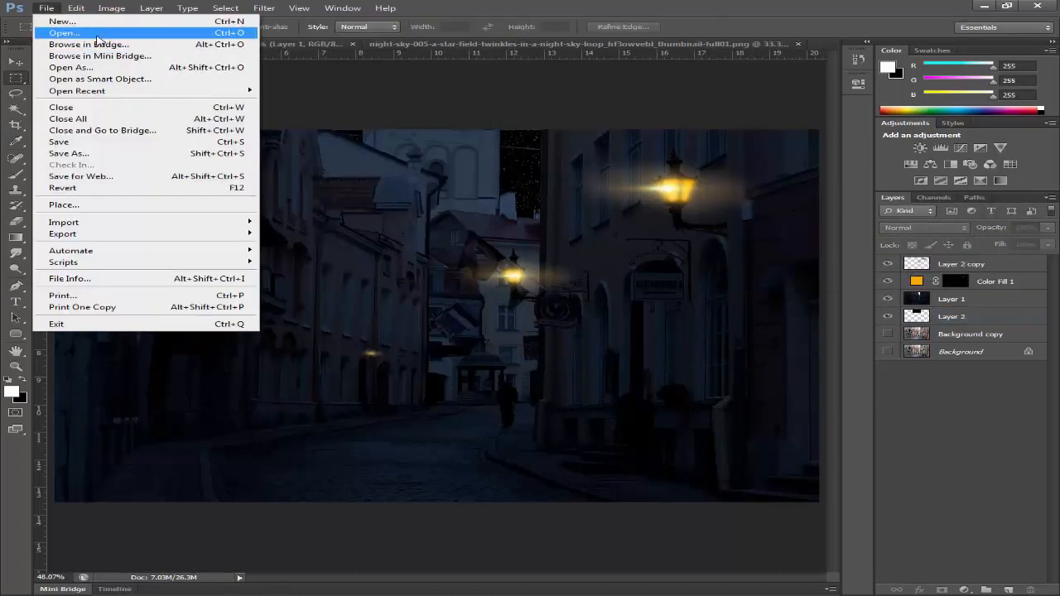
left_click(66, 29)
left_click(663, 222)
left_click(726, 394)
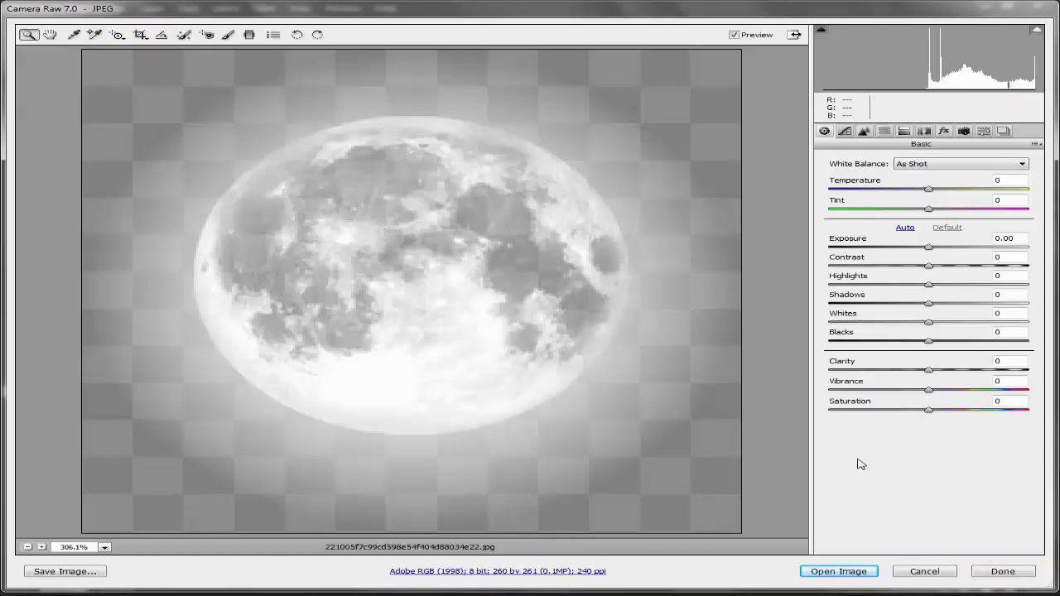
left_click(846, 573)
Step: Duplicate the moon image's locked Background onto a new layer that can be moved
left_click_drag(478, 306, 391, 216)
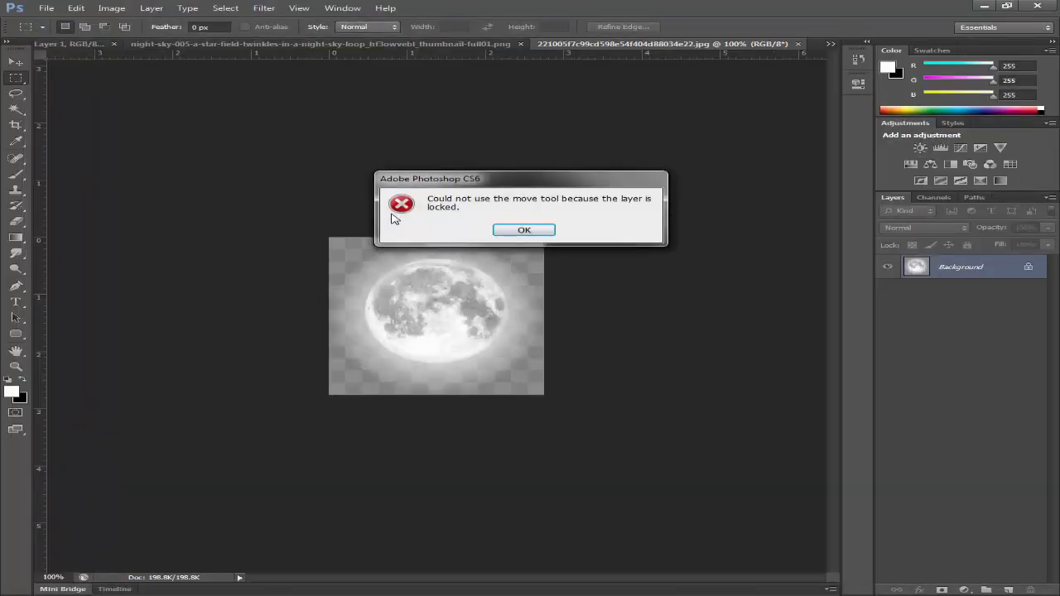
left_click(525, 229)
key("ctrl+j")
mouse_move(480, 340)
left_mouse_down()
mouse_move(66, 43)
mouse_move(676, 264)
mouse_move(280, 44)
mouse_move(617, 71)
mouse_move(698, 47)
mouse_move(473, 301)
mouse_move(485, 339)
left_mouse_up()
Step: Close the star-field image without saving and copy the duplicated moon layer into AC (373).jpg
left_click(832, 45)
left_click(527, 48)
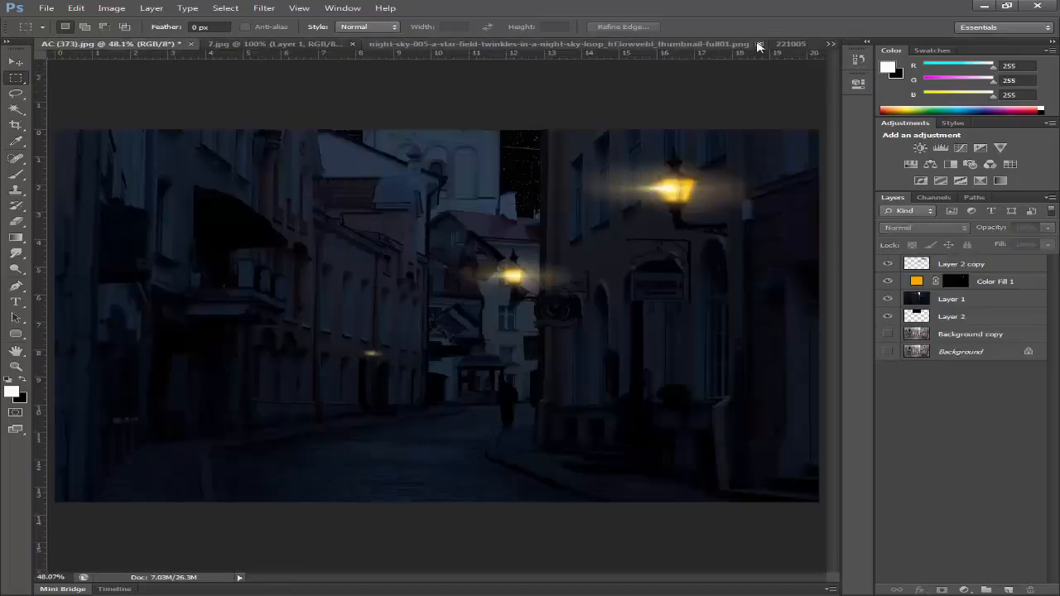
left_click(779, 46)
left_click(420, 48)
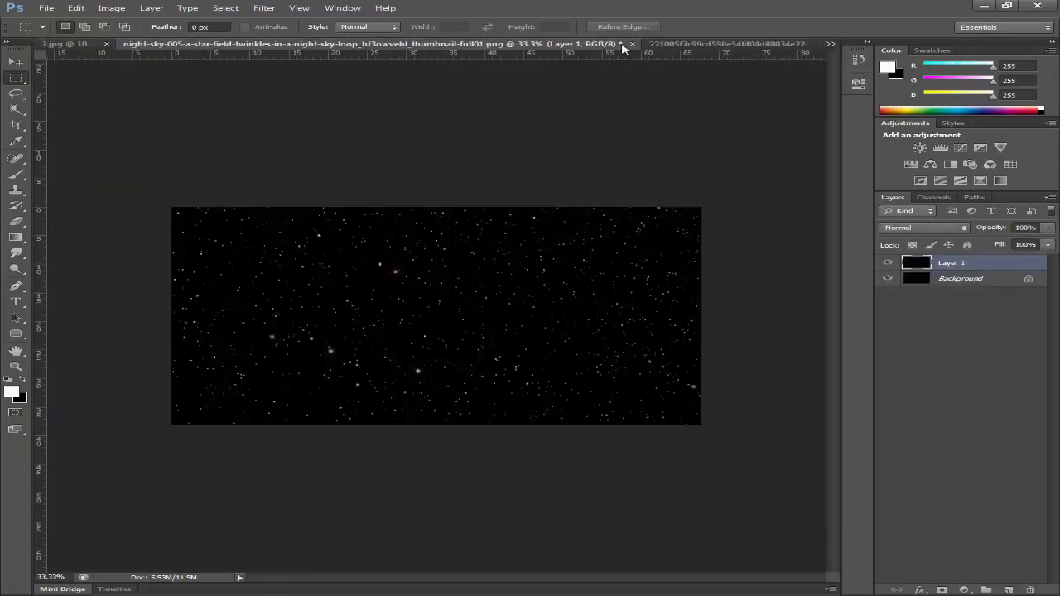
left_click(635, 45)
left_click(533, 227)
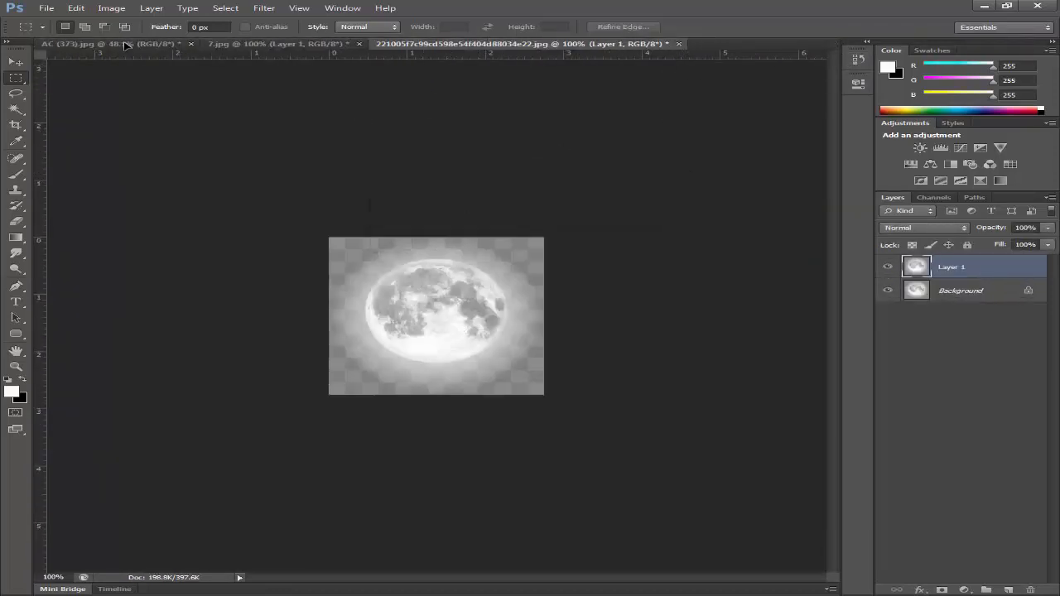
left_click_drag(126, 45, 455, 308)
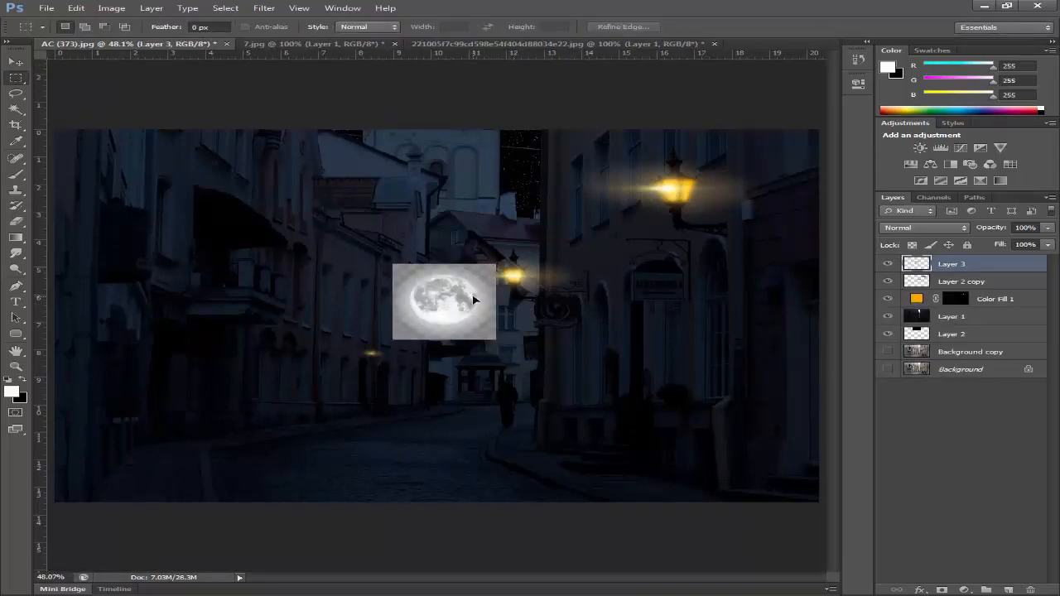
Step: Erase the gray checkered background around the moon with a soft Eraser of size 95
scroll(474, 300, "up", 3)
key("e")
key("alt+e")
key("Escape")
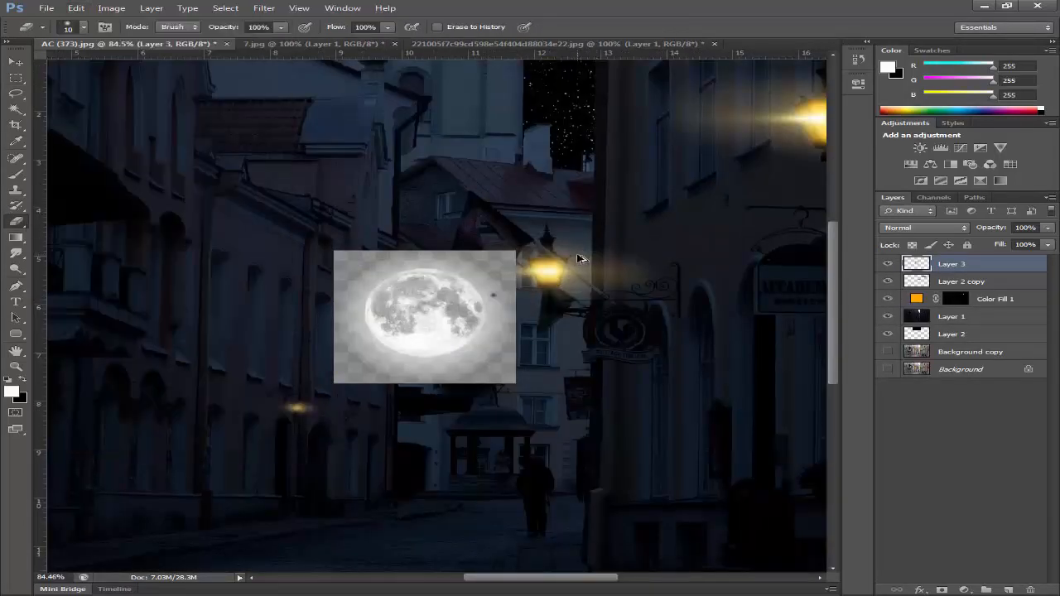
mouse_move(513, 257)
left_mouse_down()
mouse_move(545, 286)
mouse_move(494, 374)
mouse_move(514, 362)
mouse_move(331, 356)
mouse_move(377, 379)
mouse_move(480, 380)
mouse_move(502, 344)
mouse_move(456, 368)
mouse_move(486, 351)
mouse_move(507, 300)
mouse_move(495, 235)
mouse_move(412, 229)
mouse_move(427, 220)
mouse_move(316, 254)
mouse_move(323, 343)
left_mouse_up()
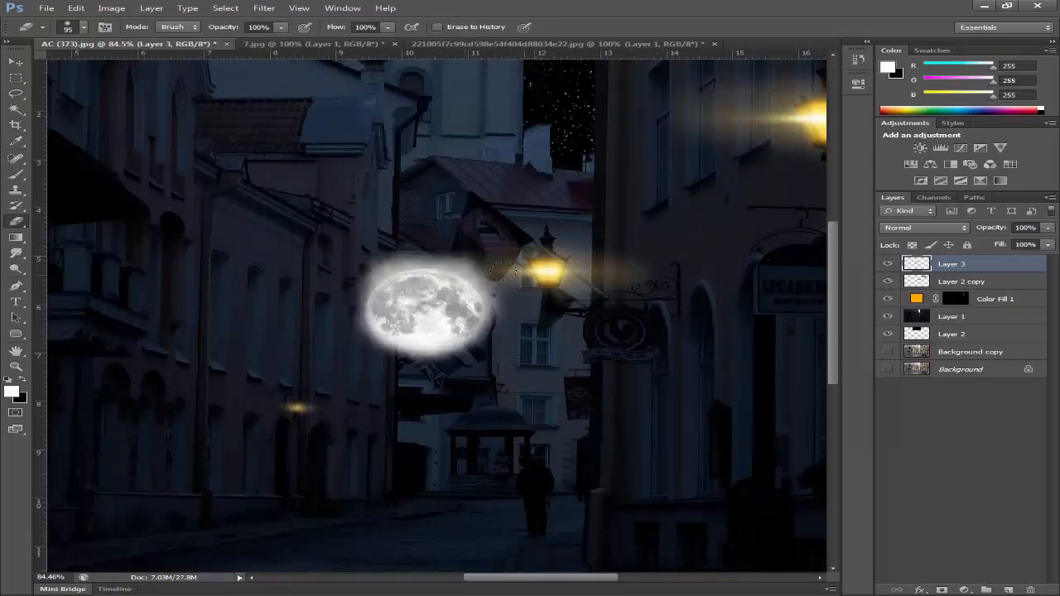
left_click_drag(504, 271, 410, 257)
Step: Trim the blurry glow along the moon's upper edge with the Eraser
scroll(411, 271, "up", 3)
left_click_drag(530, 294, 525, 256)
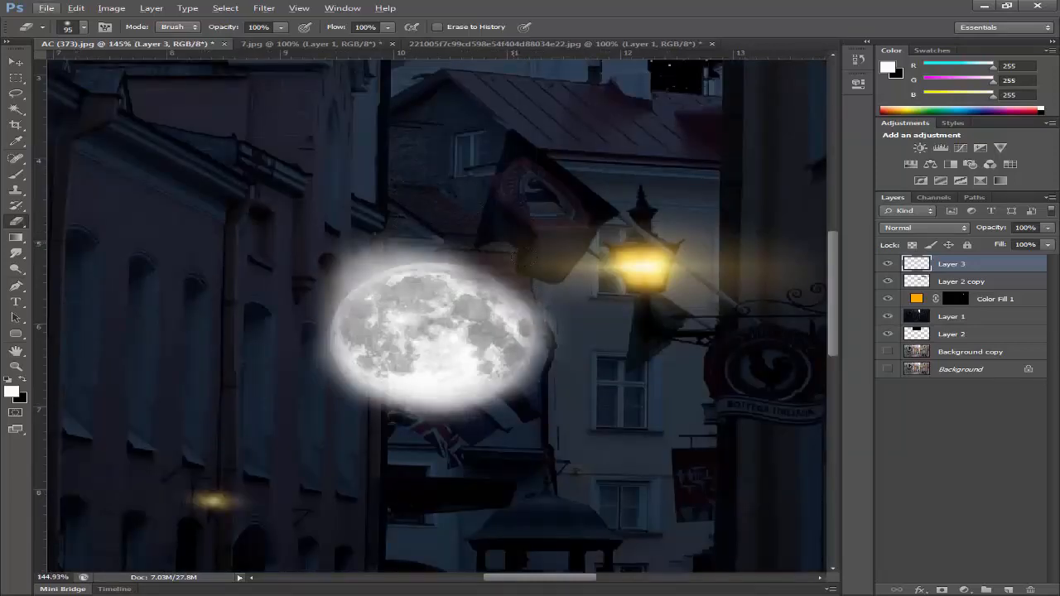
key("m")
left_click(17, 222)
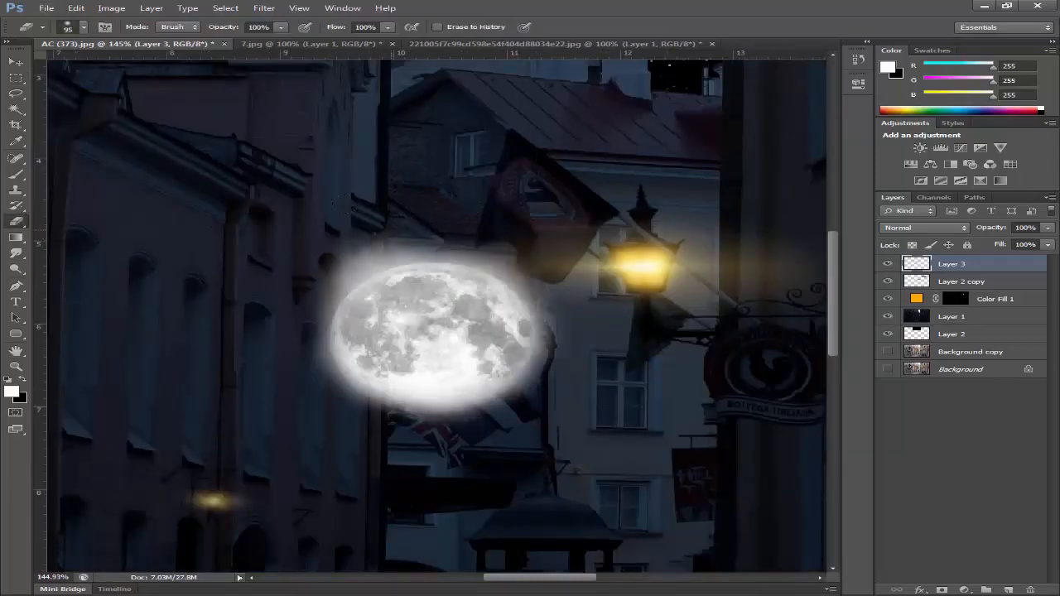
mouse_move(389, 241)
left_mouse_down()
mouse_move(333, 276)
mouse_move(554, 243)
left_mouse_up()
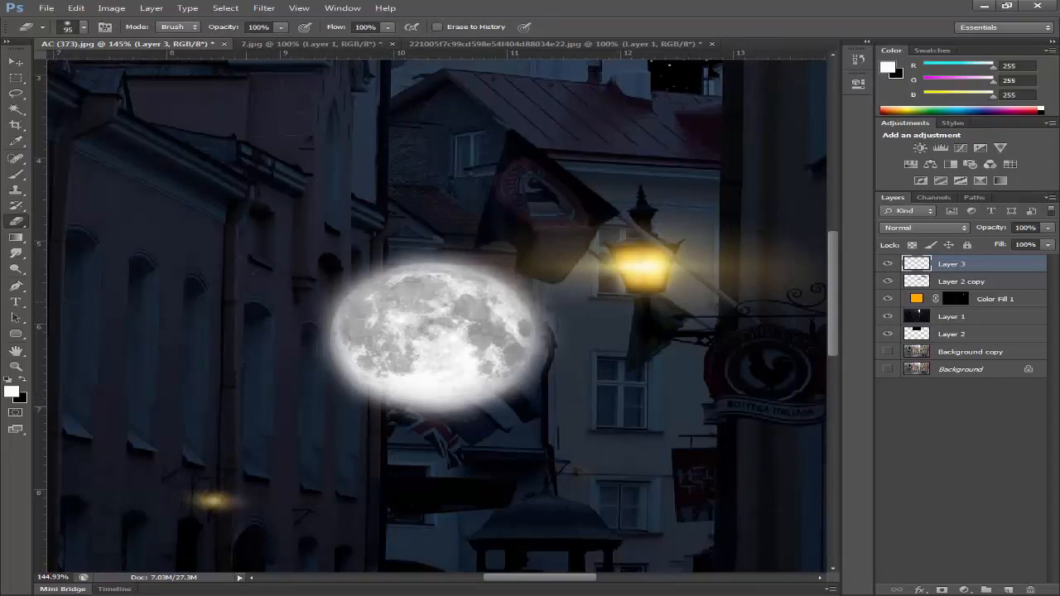
Step: Trim the glow around the moon's sides and lower edge with the Eraser, undoing strokes that cut in wrongly
mouse_move(247, 302)
left_mouse_down()
mouse_move(546, 227)
mouse_move(313, 427)
left_mouse_up()
key("ctrl+z")
mouse_move(261, 357)
left_mouse_down()
mouse_move(281, 396)
mouse_move(237, 342)
mouse_move(253, 365)
left_mouse_up()
left_click_drag(326, 424, 565, 346)
key("ctrl+z")
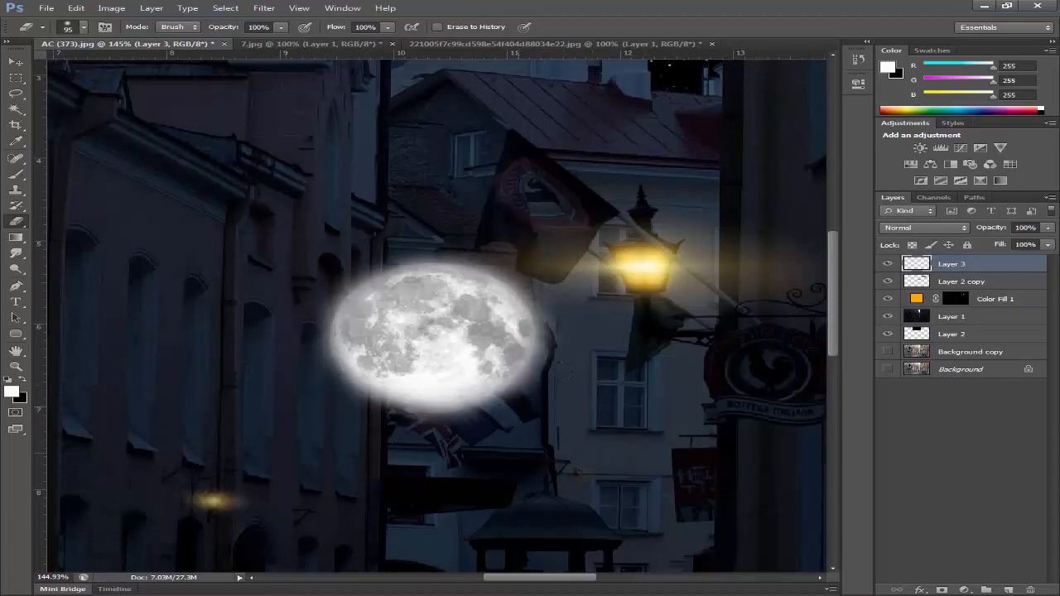
mouse_move(531, 420)
left_mouse_down()
mouse_move(489, 447)
mouse_move(581, 352)
mouse_move(549, 236)
left_mouse_up()
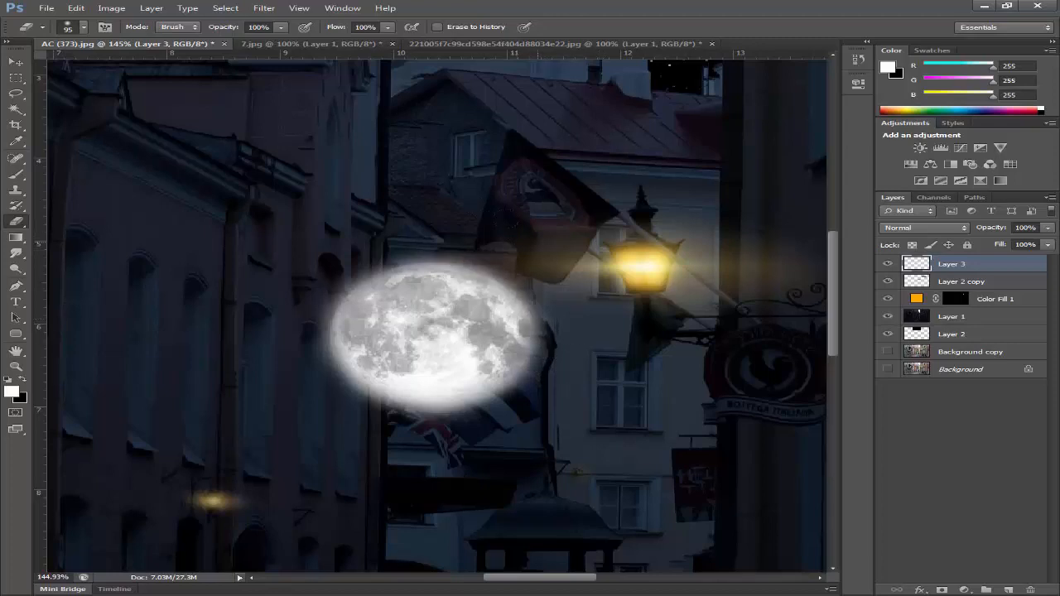
Step: Move the moon up to the sky gap between the buildings and stack its layer directly below Layer 1
scroll(497, 286, "down", 3)
key("ctrl+t")
left_click_drag(468, 311, 614, 124)
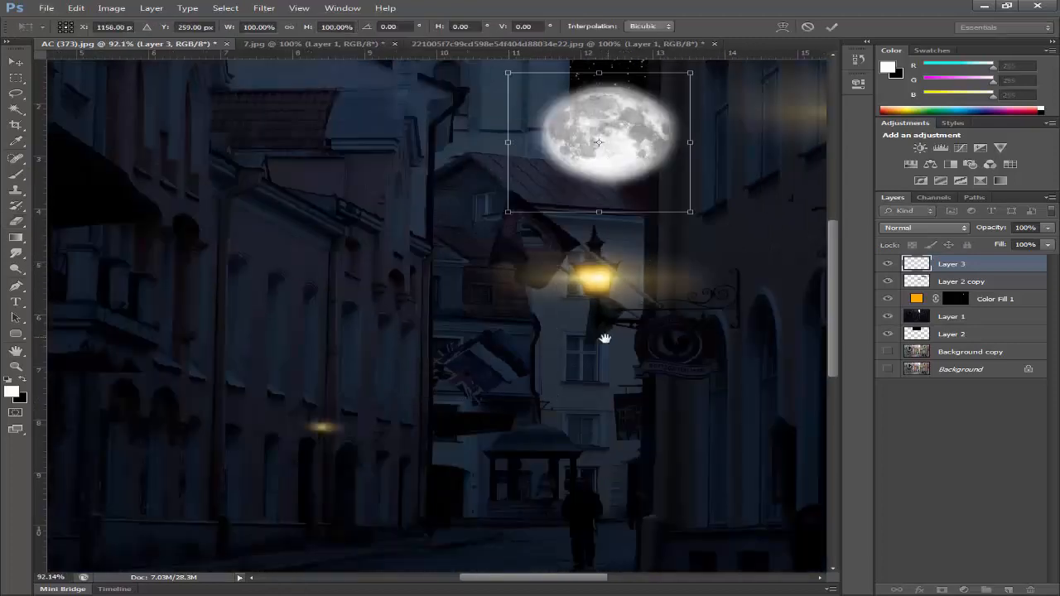
left_click_drag(604, 338, 536, 458)
key("Return")
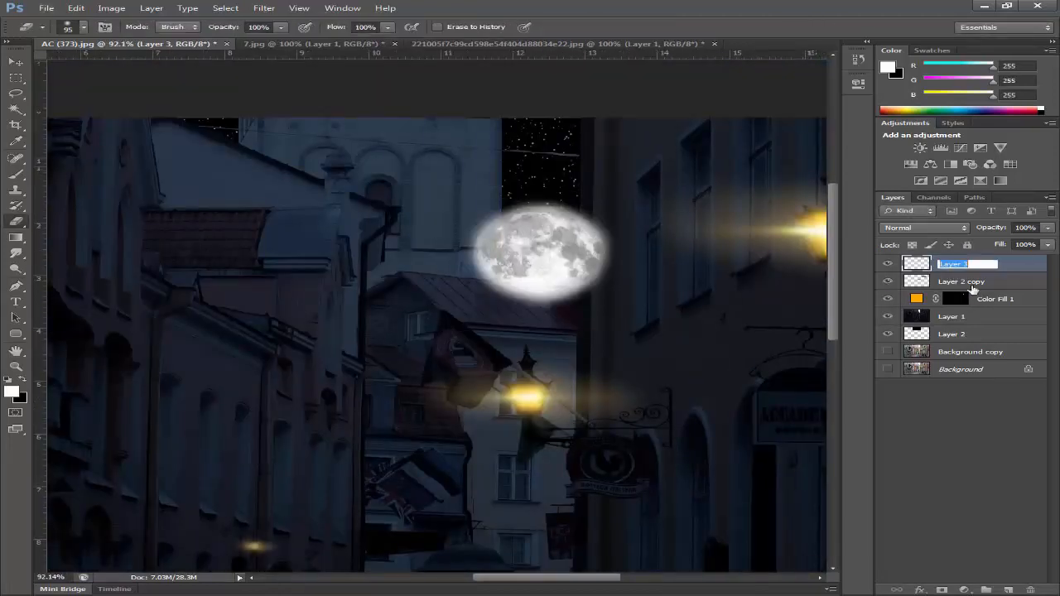
left_click(997, 267)
left_click_drag(1001, 263, 959, 320)
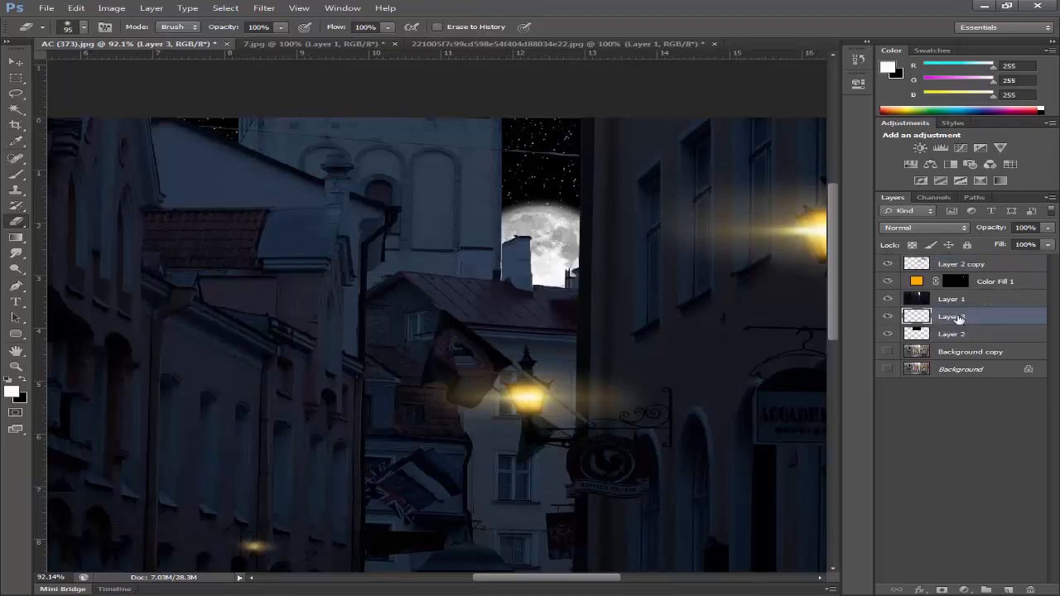
Step: Raise the moon within the sky gap and scale it down slightly so it sits between the buildings
left_click_drag(544, 239, 540, 158)
key("ctrl+t")
left_click_drag(620, 252, 606, 241)
key("Return")
scroll(571, 214, "down", 3)
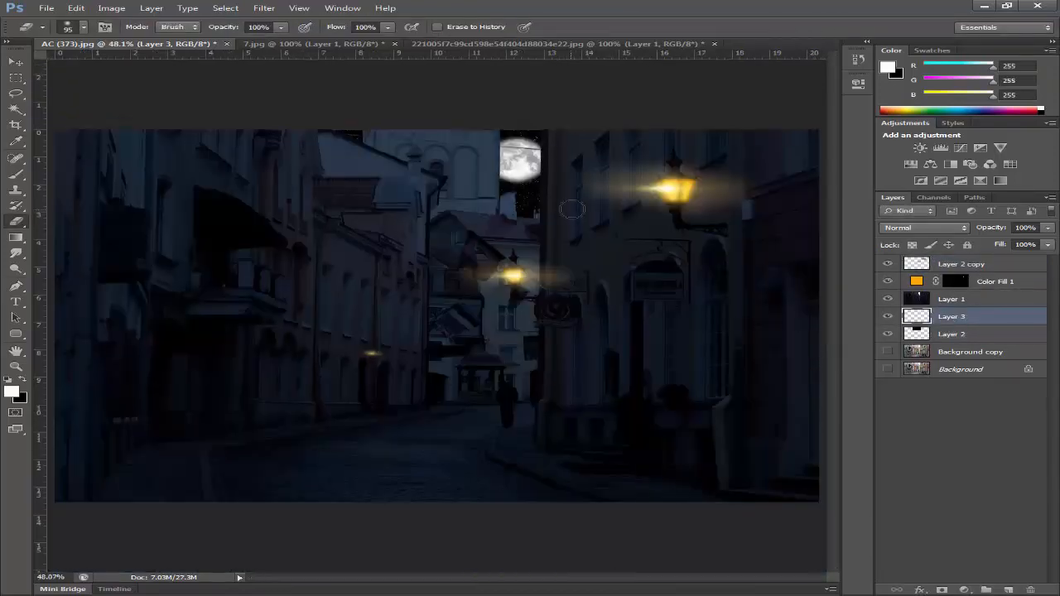
Step: Add an empty layer beneath the moon layer and enlarge the soft white brush to 422 px
left_click(1008, 589)
left_click_drag(994, 315, 998, 341)
key("b")
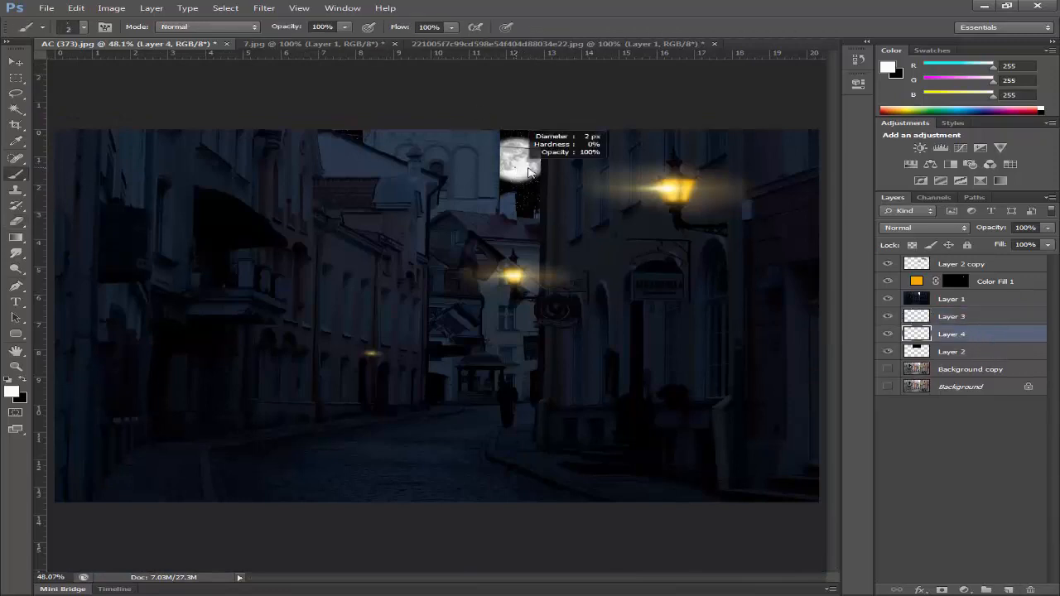
left_click_drag(530, 172, 563, 163)
Step: Hide all layers except the moon's Layer 3 and the empty Layer 4
left_click_drag(887, 352, 891, 376)
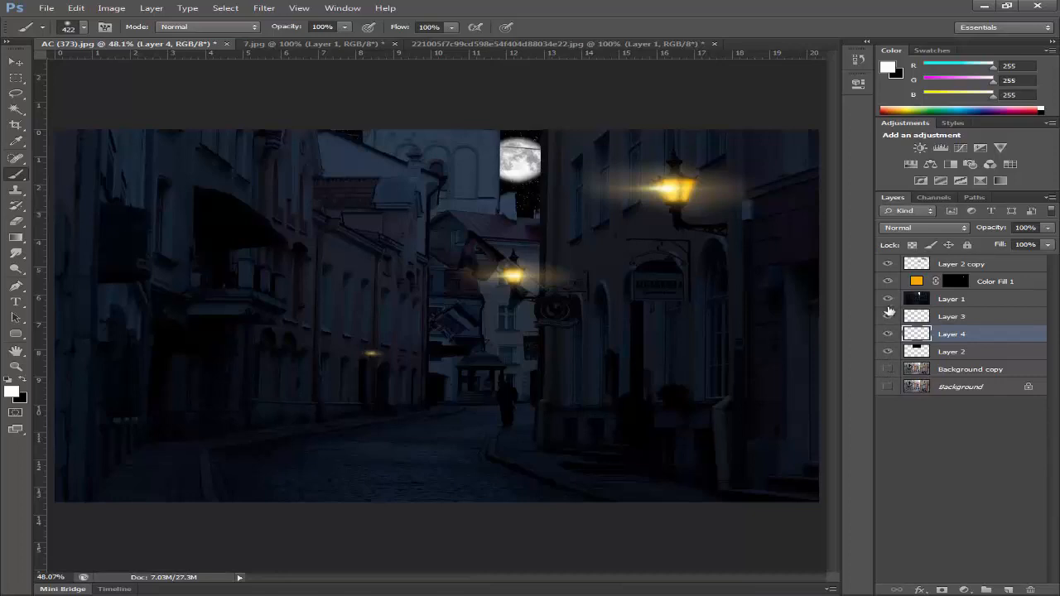
left_click(888, 299)
left_click(888, 283)
left_click(888, 265)
left_click(889, 317)
left_click(889, 334)
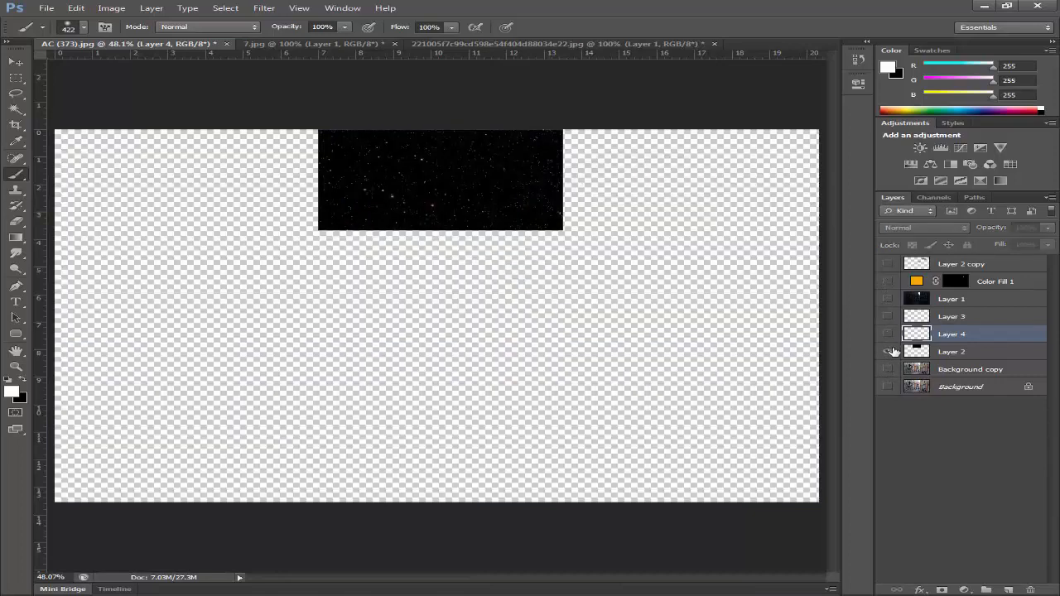
left_click(890, 352)
left_click(888, 334)
Step: Paint a soft white glow behind the moon with a 304 px brush and restore the hidden night-scene layers
scroll(533, 166, "up", 5)
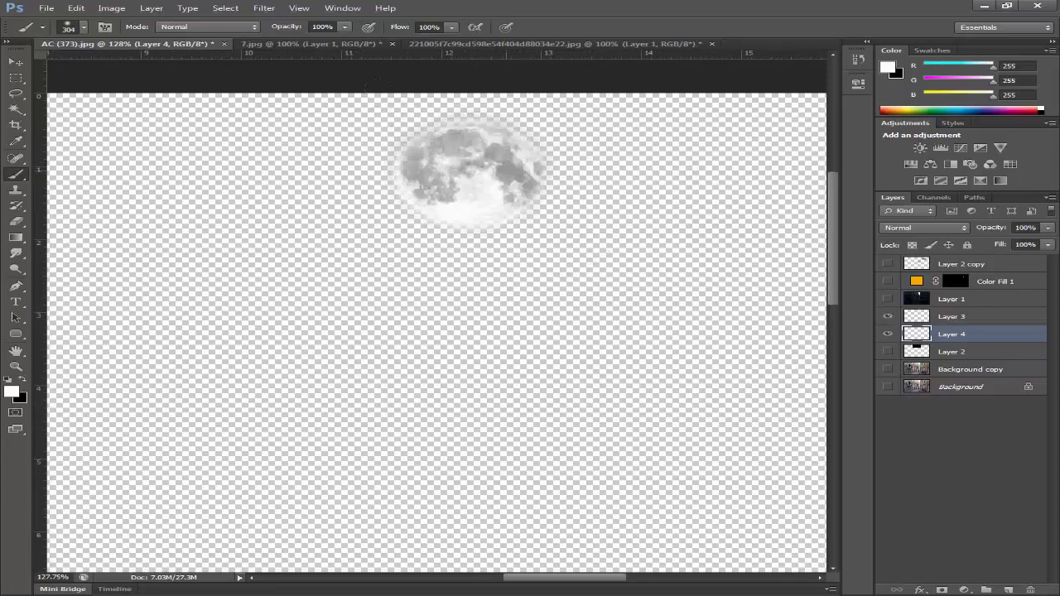
left_click(468, 176)
left_click(889, 352)
left_click(893, 370)
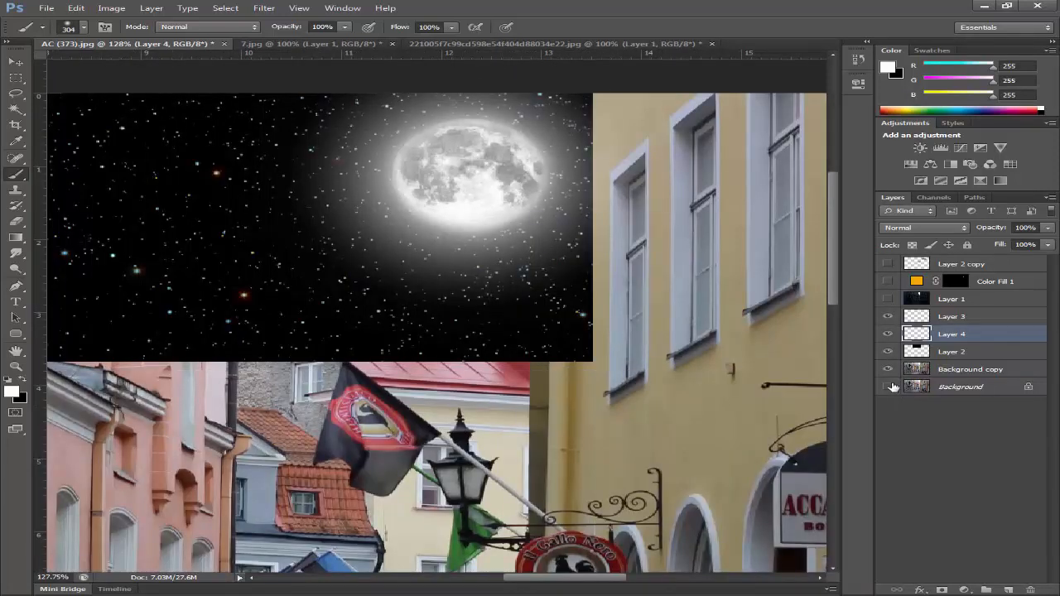
left_click(889, 370)
left_click(888, 299)
left_click(888, 282)
left_click(888, 264)
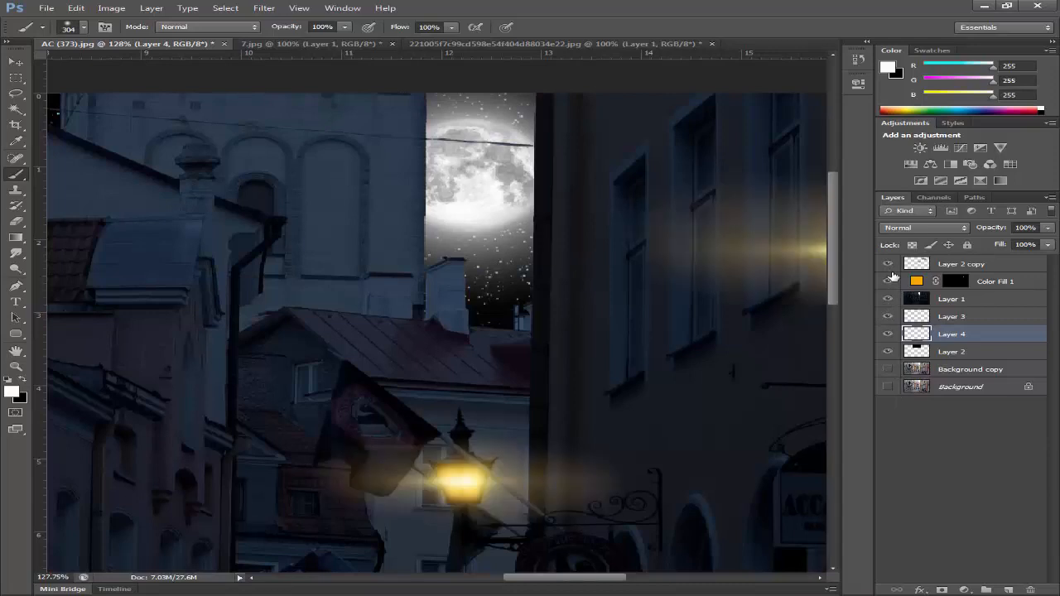
Step: Reposition the moon and its glow layer together in the sky gap
key("ctrl+0")
left_click(953, 317, "ctrl")
key("ctrl+t")
left_click_drag(547, 192, 555, 191)
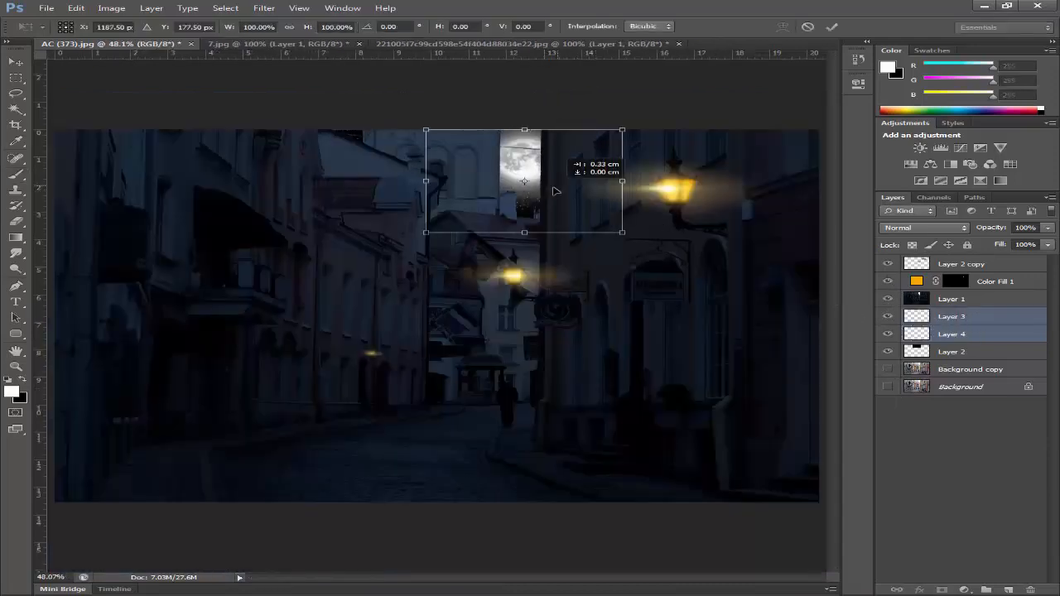
key("Return")
key("b")
left_click(930, 435)
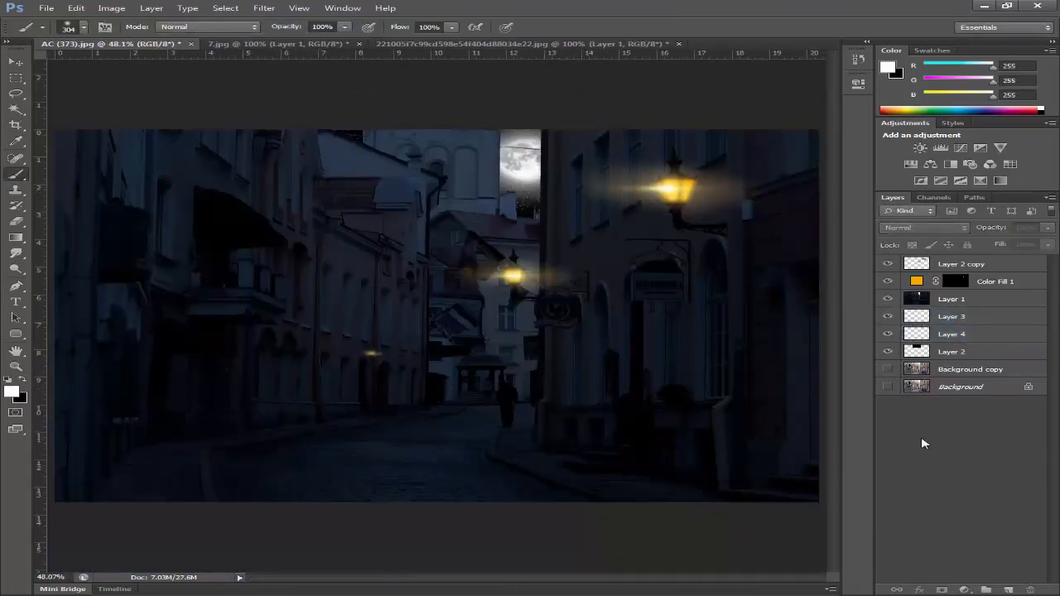
Step: Try to shrink the moon's glow on Layer 4 to about 81.5% with Free Transform
left_click(951, 322)
key("ctrl+t")
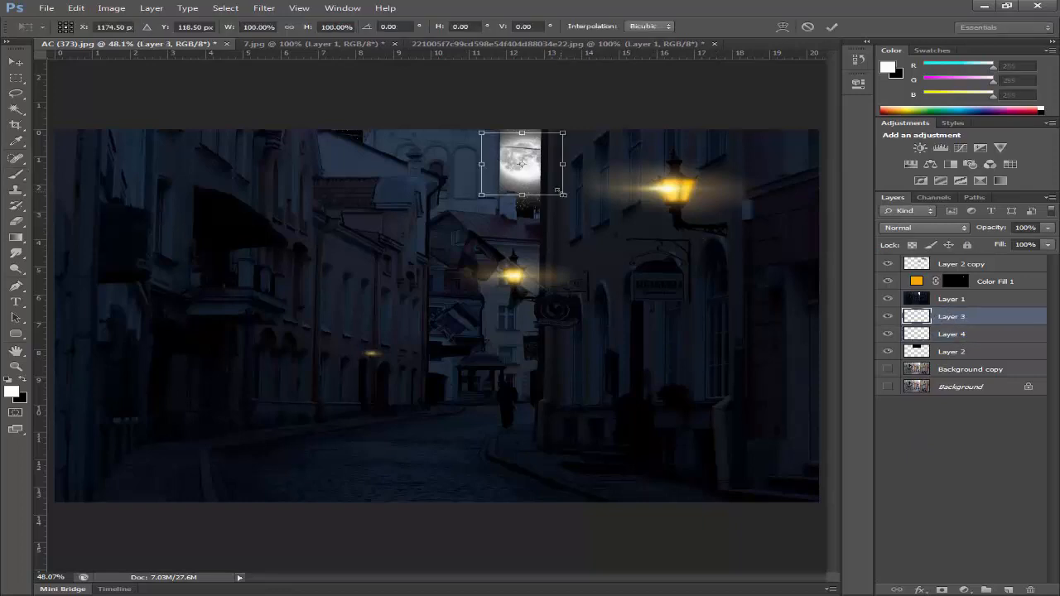
key("Return")
left_click(963, 333)
key("ctrl+t")
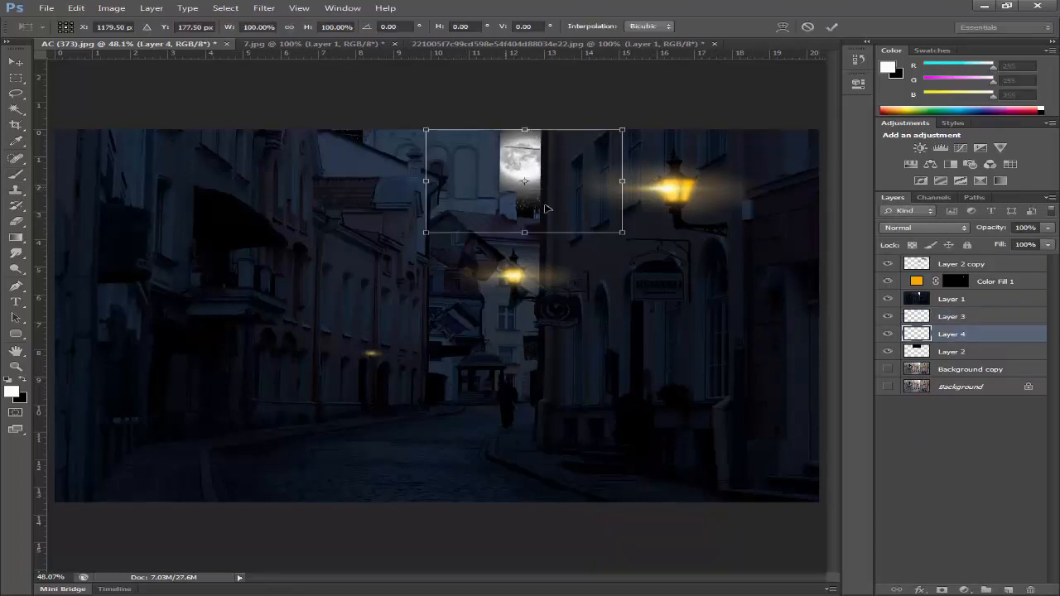
left_click_drag(627, 235, 569, 199)
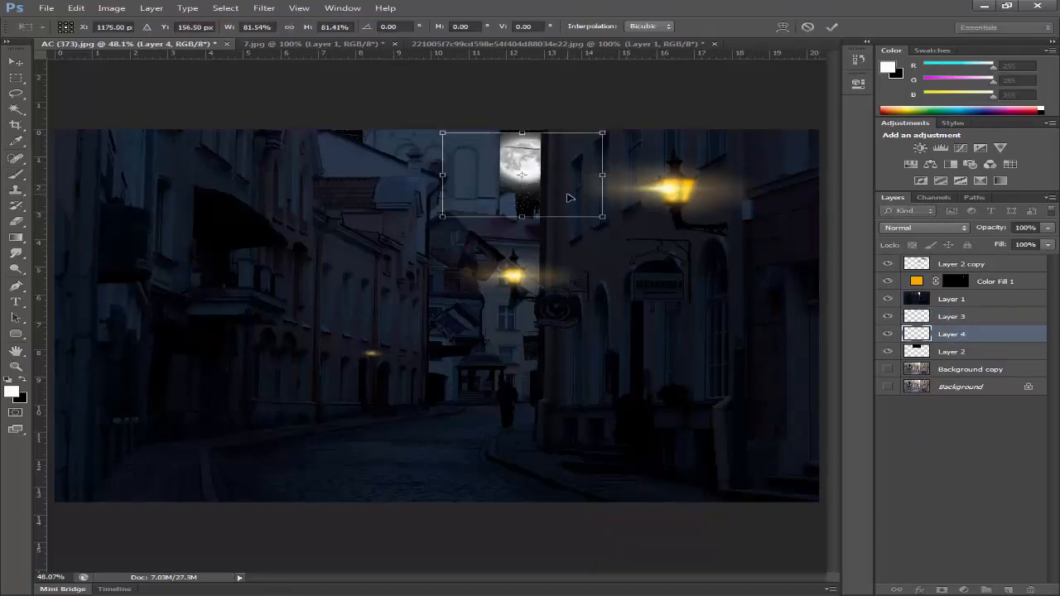
key("Return")
key("ctrl+t")
key("Return")
key("b")
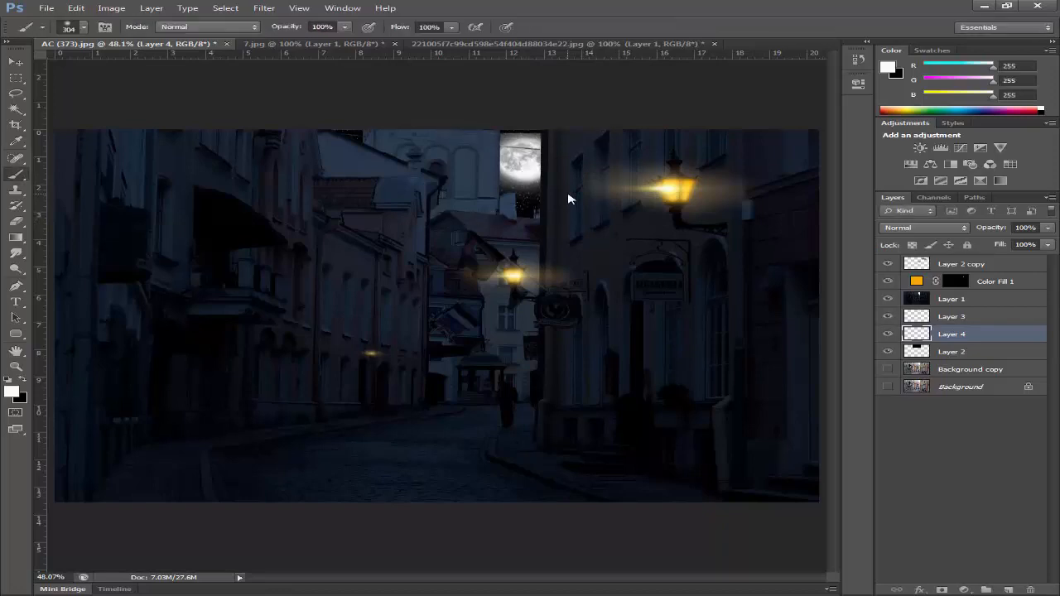
Step: Undo the last resizing of the moon's glow
key("alt+bracketright")
key("ctrl+t")
key("Return")
key("alt+bracketleft")
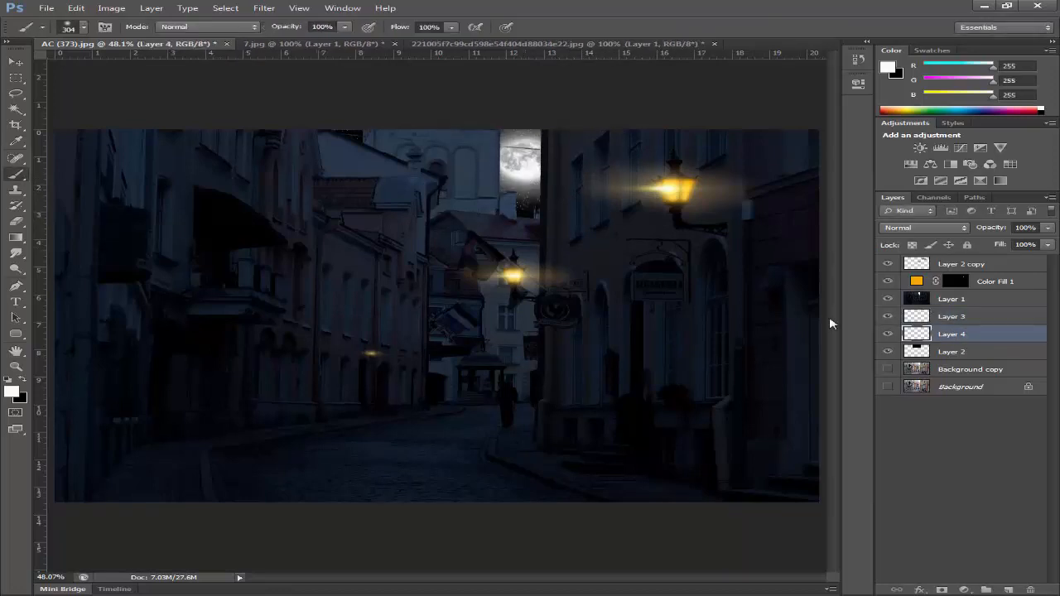
Step: Scale the moon's glow on Layer 4 to 89.86% and shift it into place behind the moon
key("ctrl+t")
left_click_drag(627, 238, 619, 227)
key("Up")
key("Up")
key("Up")
key("Up")
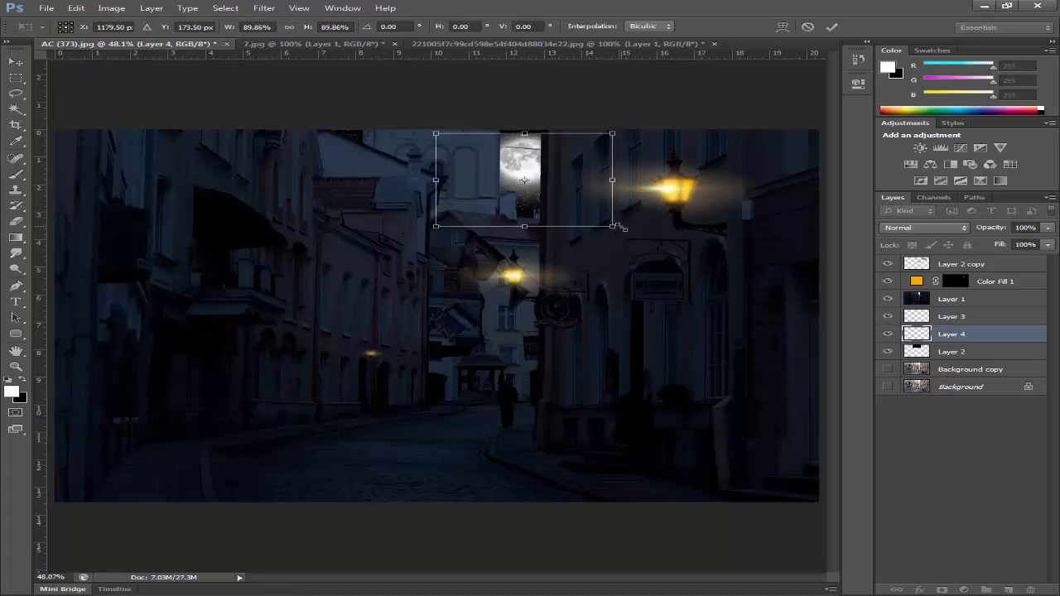
key("Return")
key("b")
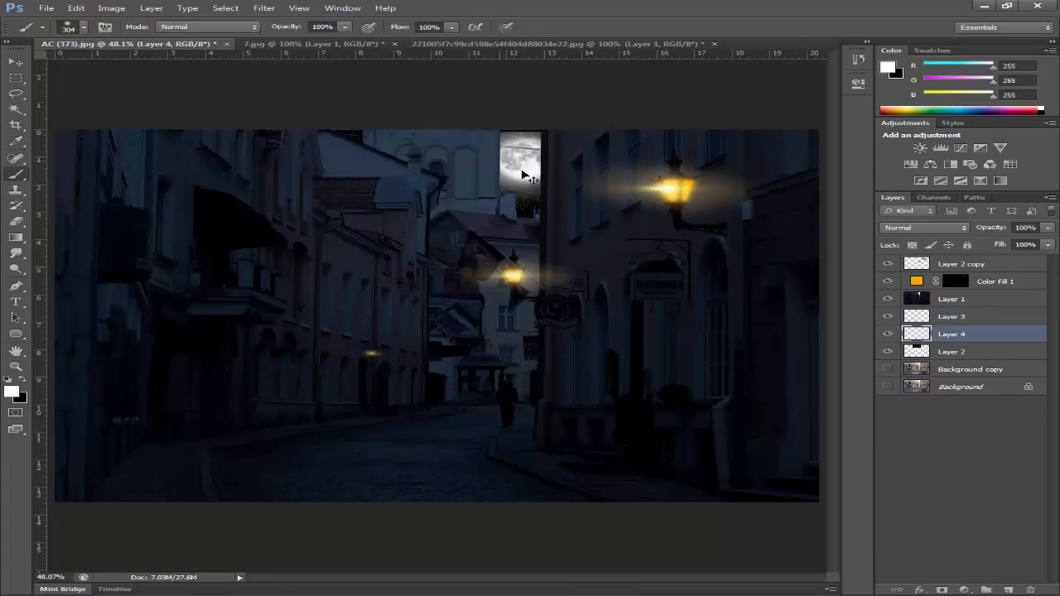
key("ctrl+t")
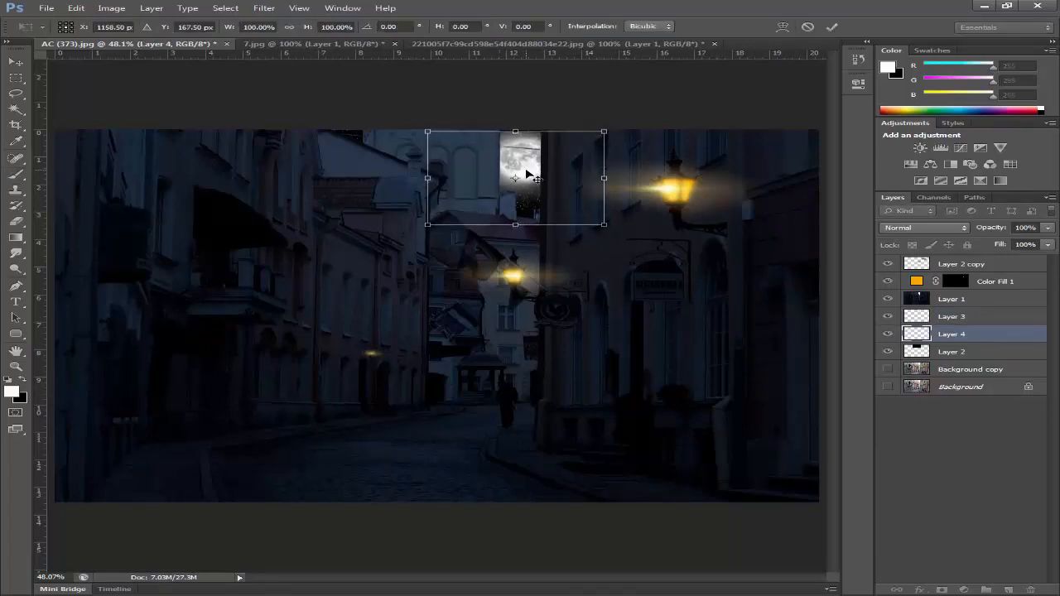
key("Return")
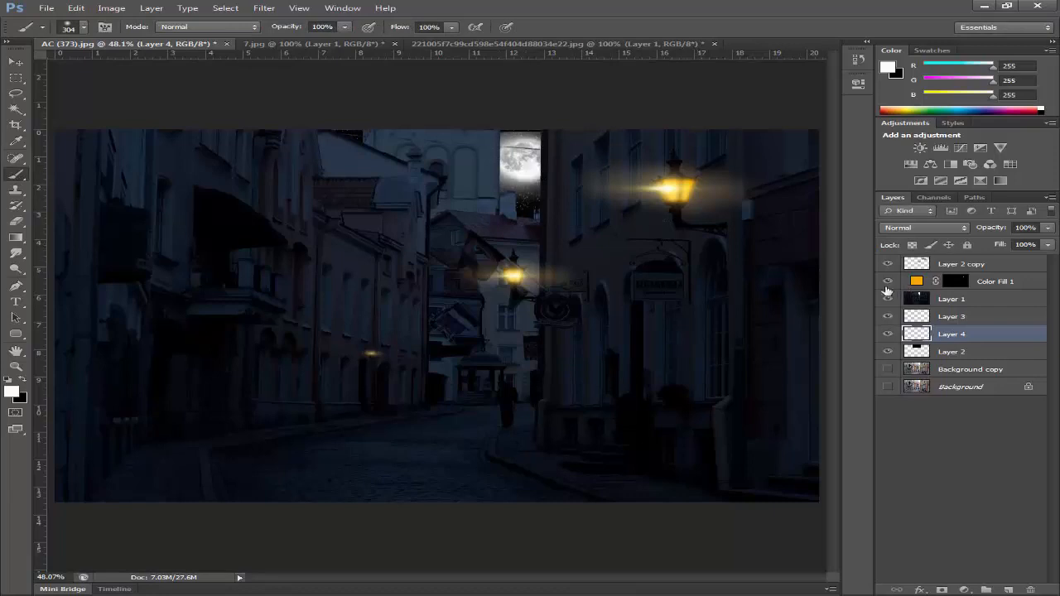
left_click(1009, 436)
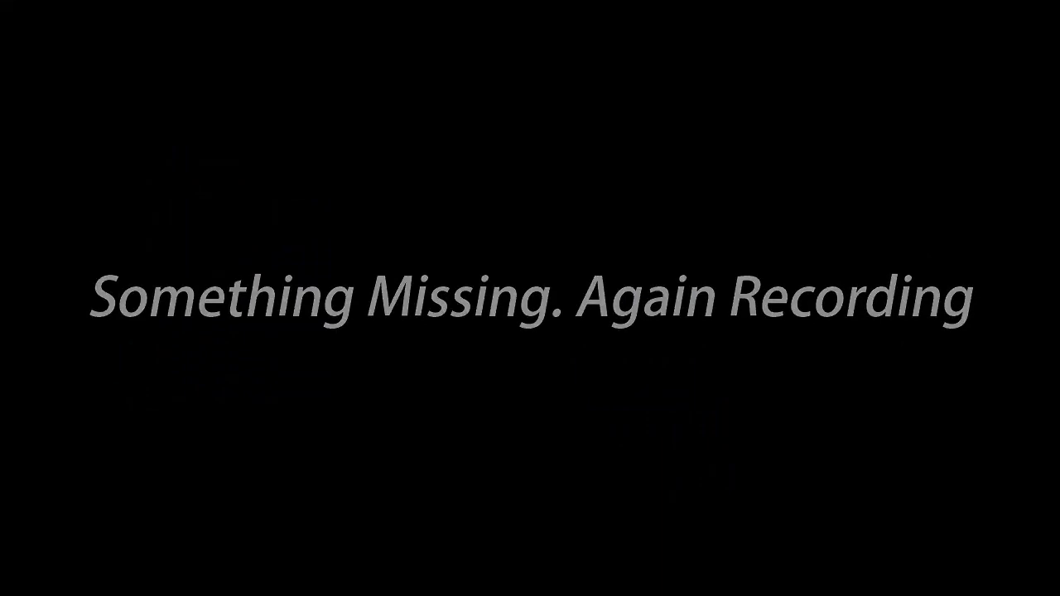
Step: Add a Solid Color fill layer in orange #ffb400 over AC (373)-1.jpg
left_click(953, 589)
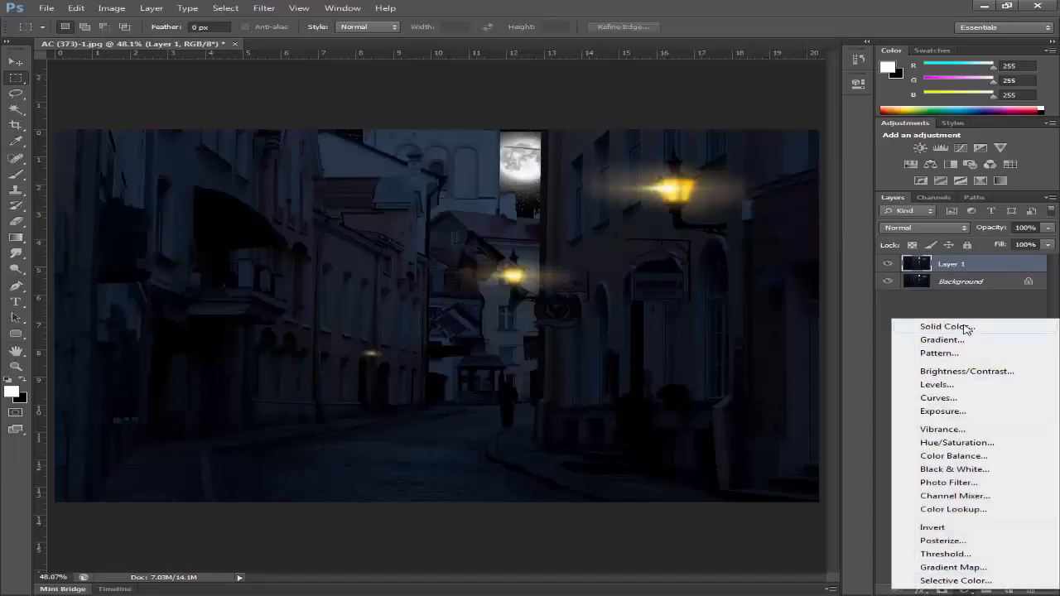
left_click(964, 326)
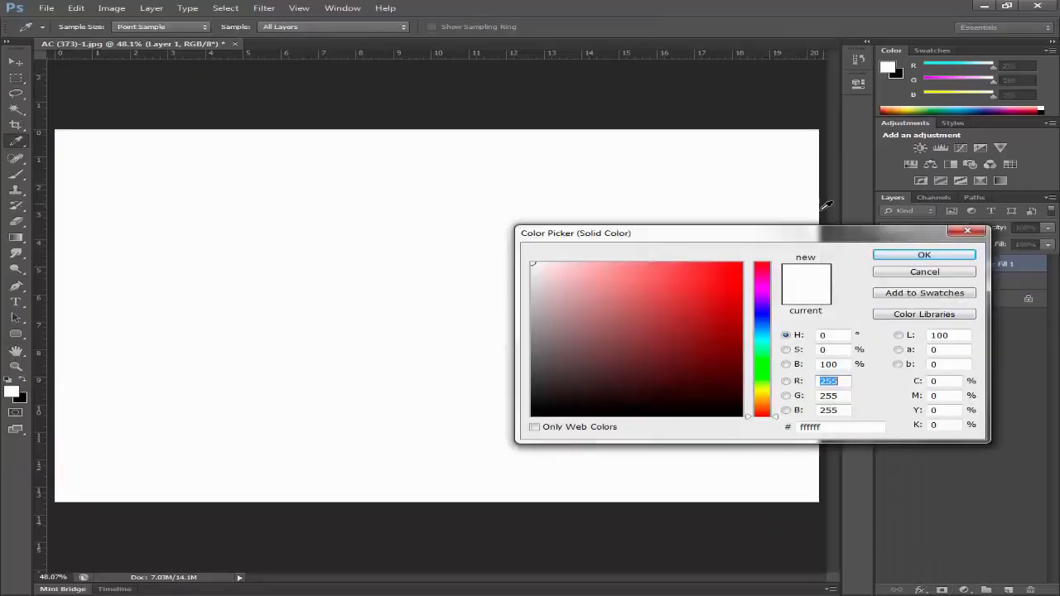
left_click(743, 263)
left_click(766, 399)
left_click_drag(766, 402, 765, 399)
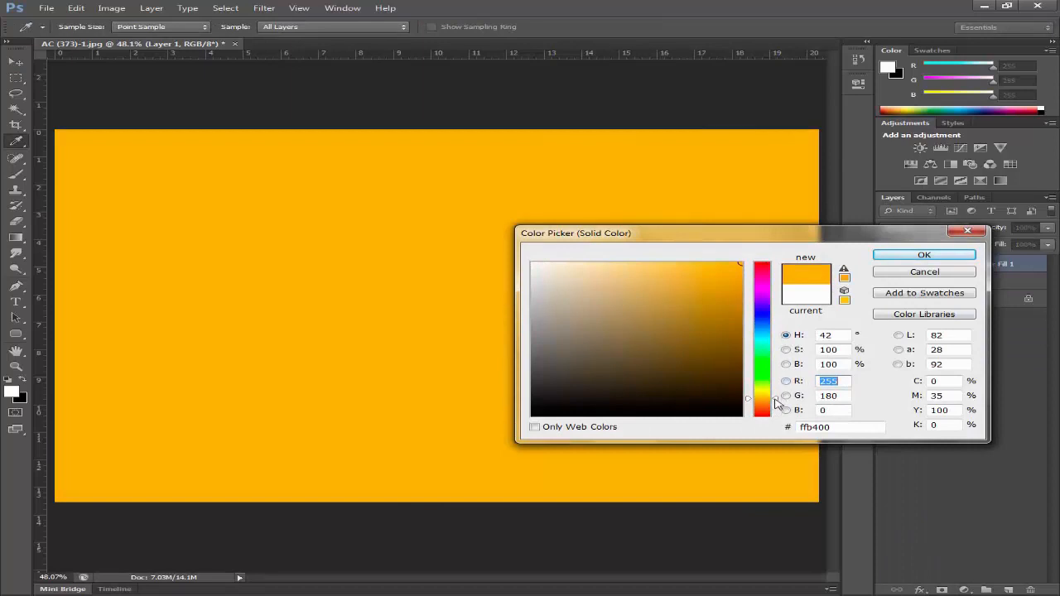
key("Return")
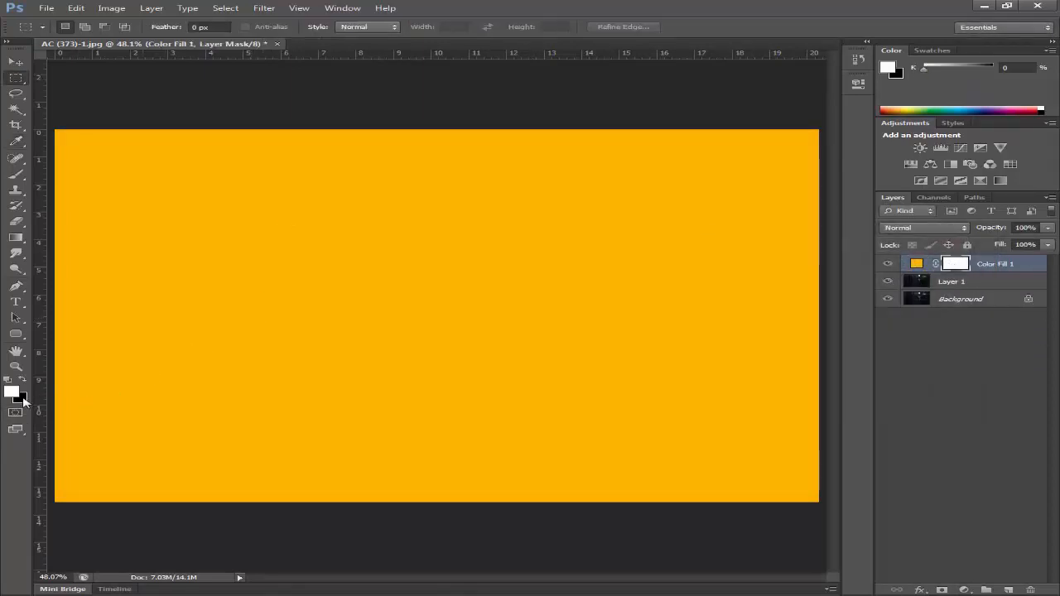
Step: Fill the orange fill layer's mask with black to hide the color
left_click(24, 400)
key("Return")
key("ctrl+BackSpace")
Step: Paint a soft orange pool of light on the pavement beneath the large lamp with a 175 px white brush
scroll(692, 446, "up", 3)
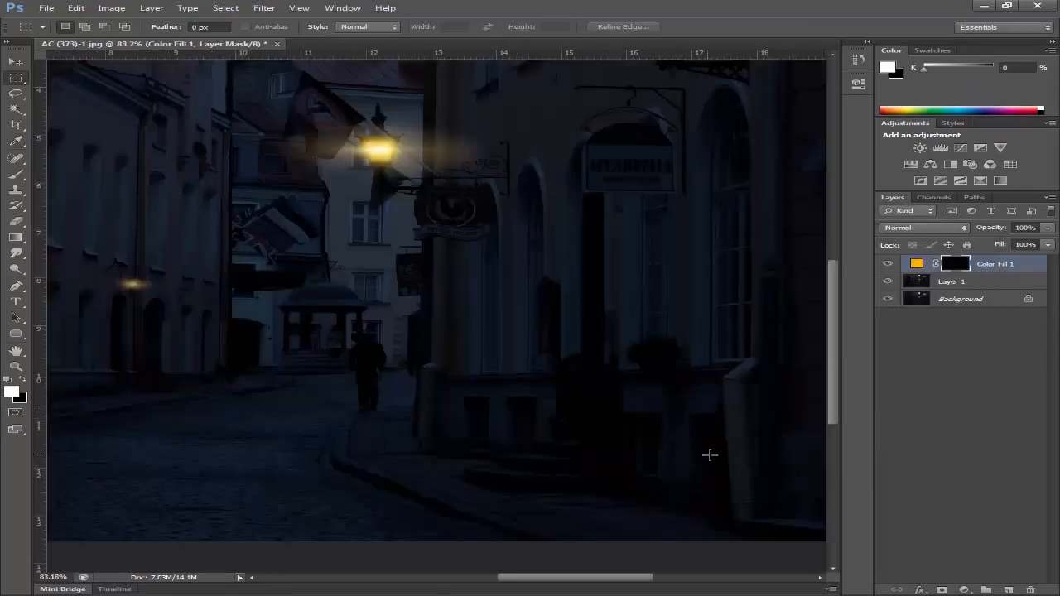
scroll(710, 455, "up", 3)
left_click(17, 175)
scroll(470, 313, "up", 1)
scroll(422, 281, "down", 3)
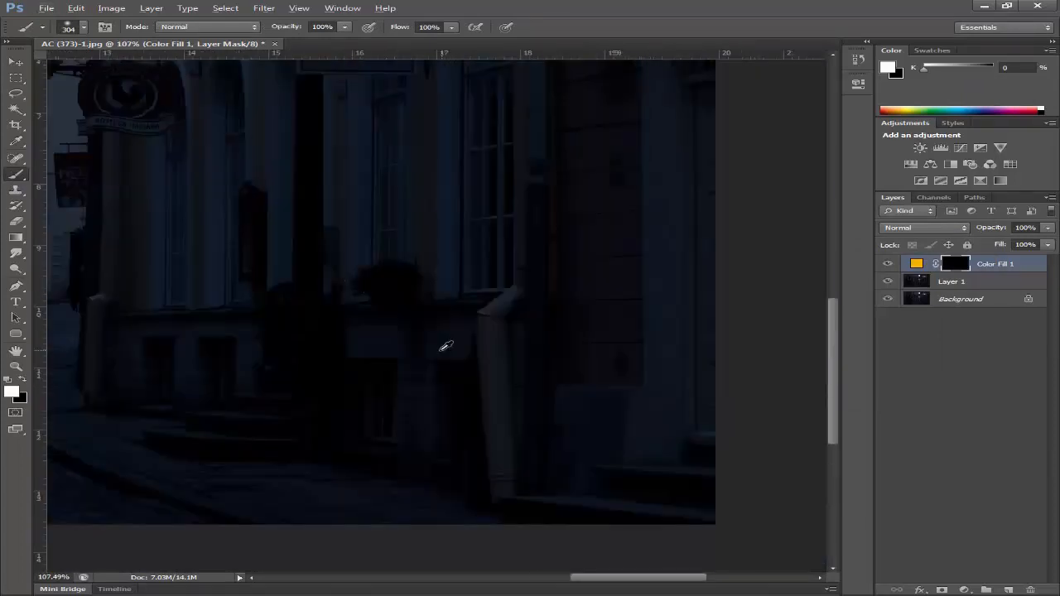
scroll(445, 347, "down", 4)
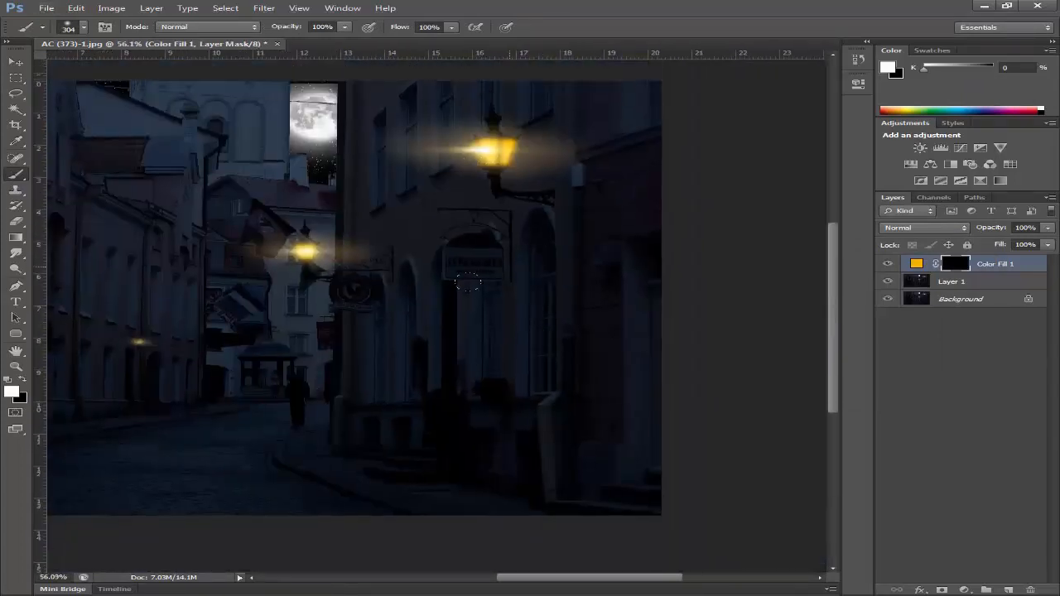
key("bracketleft")
key("bracketleft")
key("bracketleft")
key("bracketleft")
mouse_move(516, 501)
left_mouse_down()
mouse_move(530, 474)
mouse_move(570, 491)
mouse_move(464, 488)
left_mouse_up()
Step: Set the orange fill layer's blend mode to Overlay and compare the scene with it hidden and shown
left_click(924, 227)
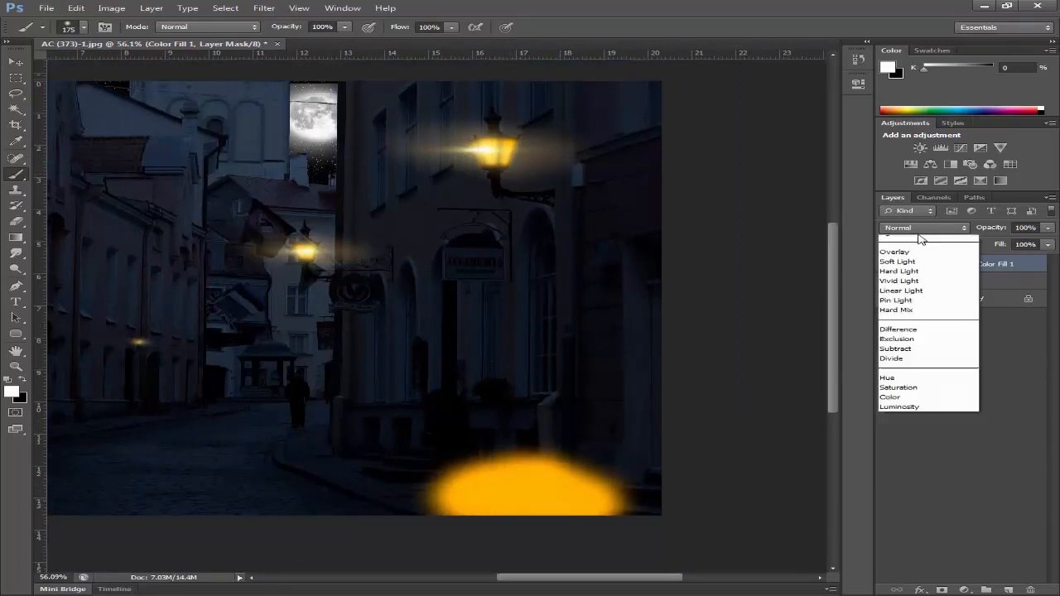
left_click(911, 276)
key("Down")
key("Down")
key("Down")
key("Down")
key("Down")
key("Down")
key("Down")
key("Down")
key("Down")
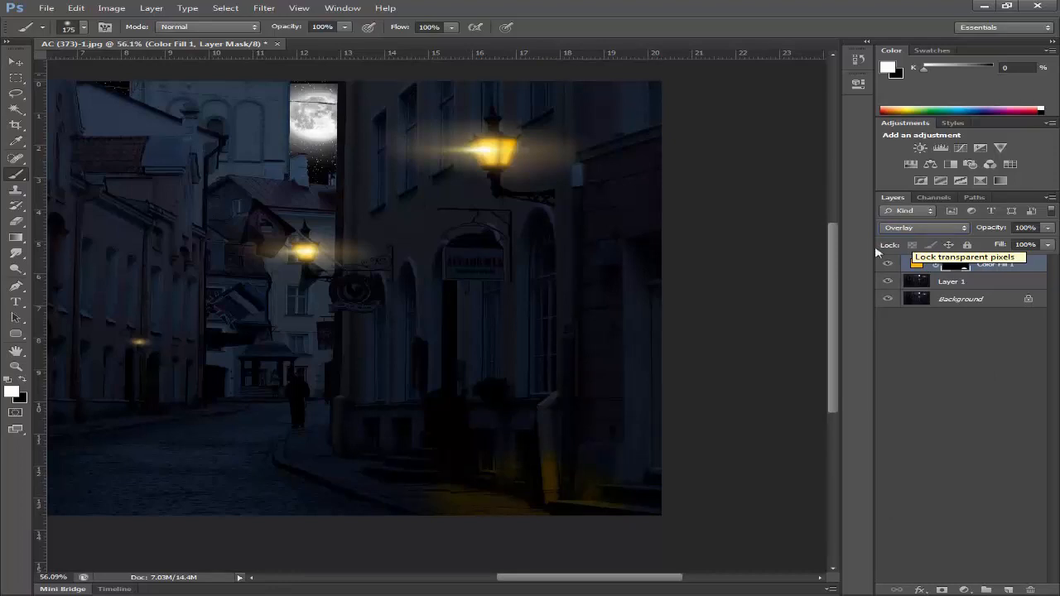
key("ctrl+0")
left_click(886, 264)
left_click(886, 264)
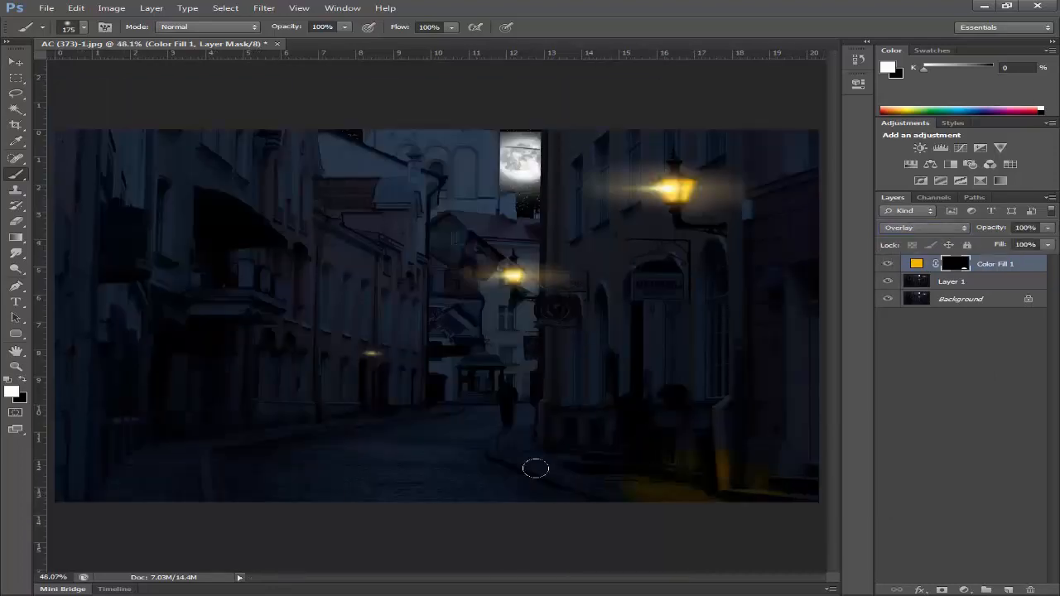
Step: Paint orange light on the ground below the middle lamp, beside the walking man
key("alt")
scroll(545, 423, "up", 10)
scroll(515, 411, "down", 4)
mouse_move(497, 394)
left_mouse_down()
mouse_move(568, 499)
mouse_move(516, 502)
left_mouse_up()
Step: Paint a small patch of orange light on the ground below the small distant wall lamp with a 24 px brush, undoing misplaced strokes
scroll(535, 446, "down", 2)
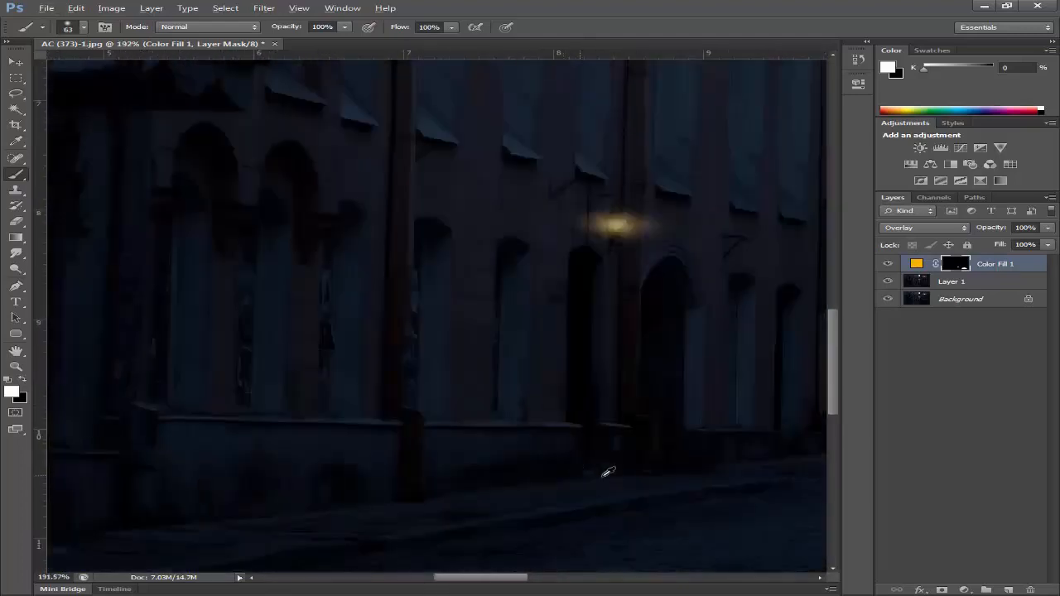
scroll(603, 476, "up", 3)
mouse_move(604, 474)
left_mouse_down()
mouse_move(431, 482)
mouse_move(490, 489)
mouse_move(452, 493)
mouse_move(469, 492)
left_mouse_up()
key("ctrl+z")
left_click(447, 493)
key("ctrl+z")
scroll(540, 489, "down", 5)
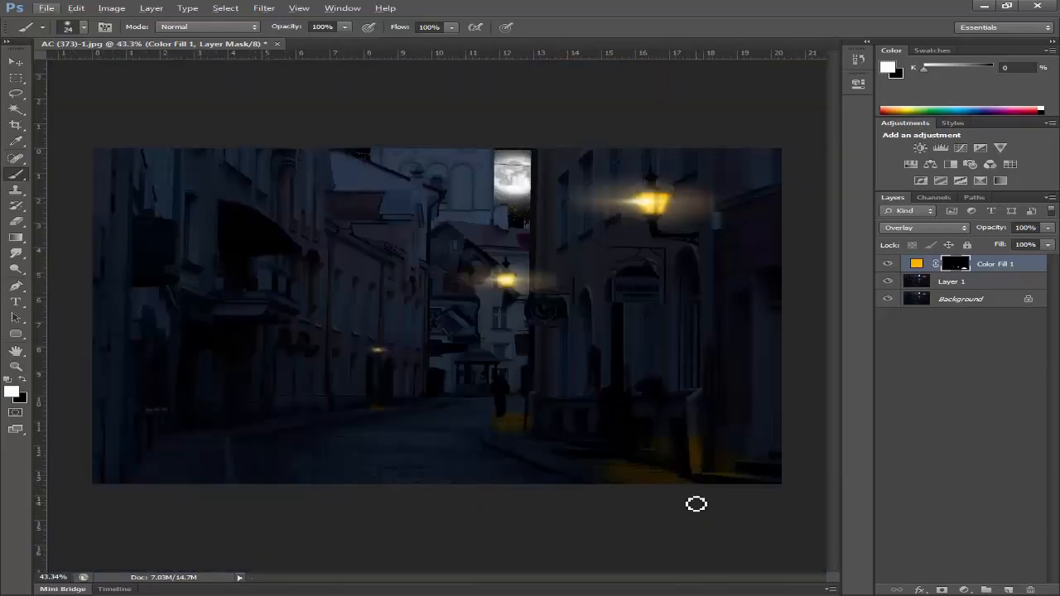
scroll(535, 421, "up", 5)
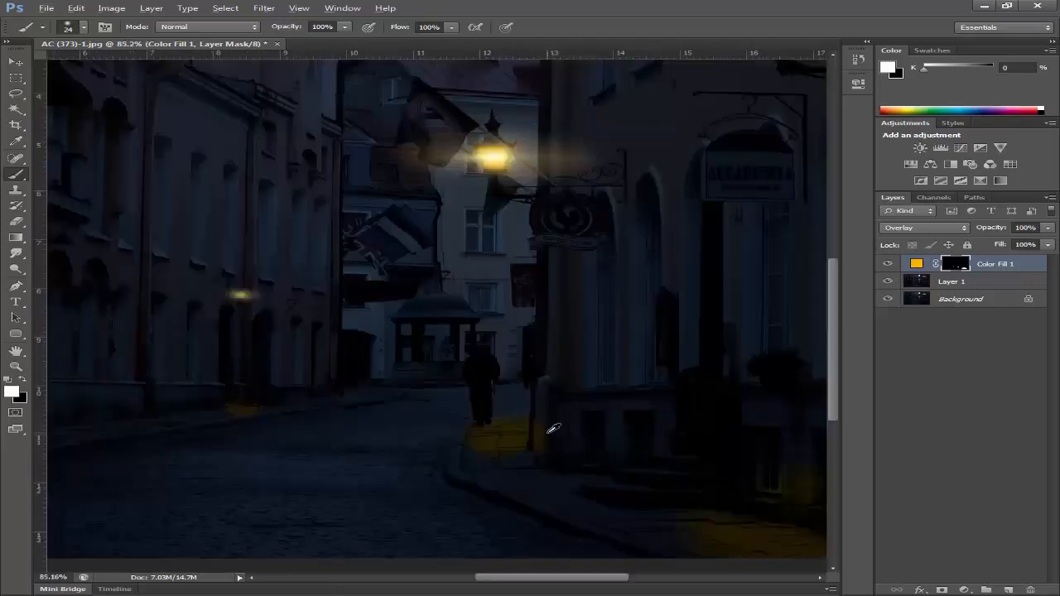
Step: Remove the orange spill from the post beside the middle lamp's light pool by painting black on the mask with the 24 px brush
key("alt+e")
left_click(562, 449)
left_click(15, 179)
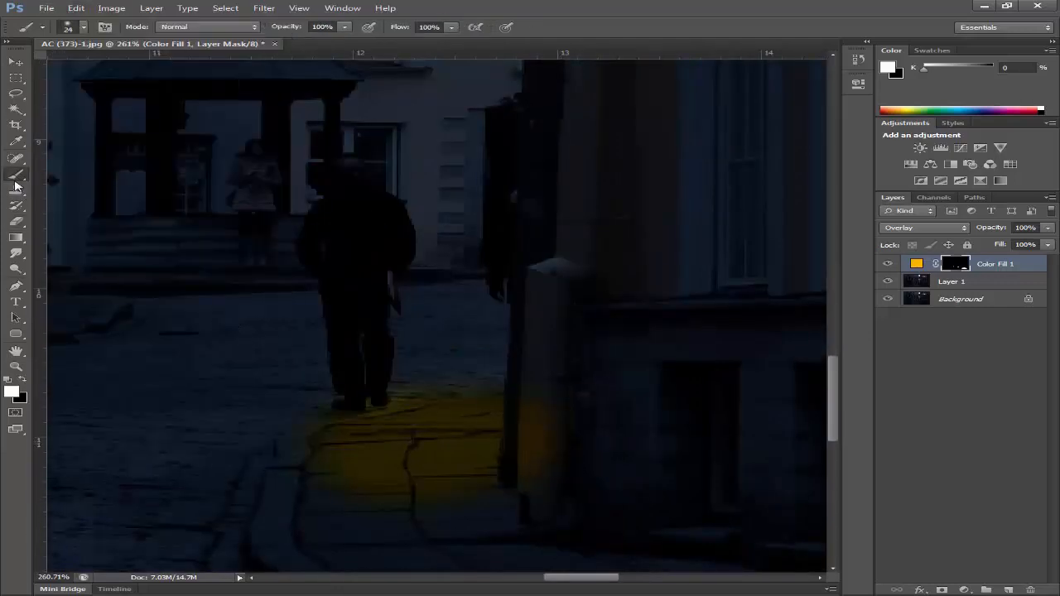
left_click(24, 383)
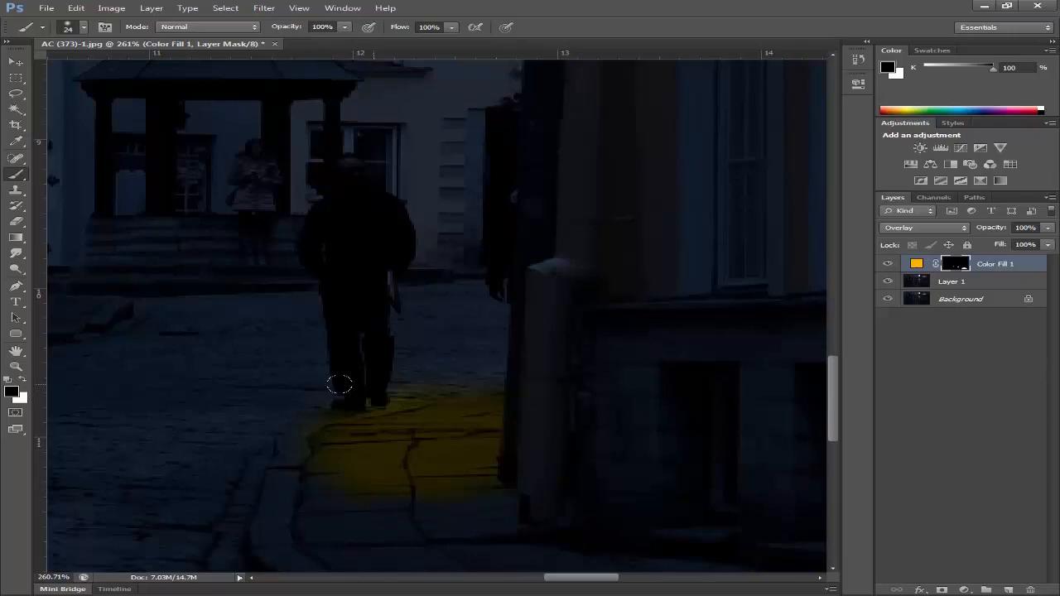
key("ctrl+0")
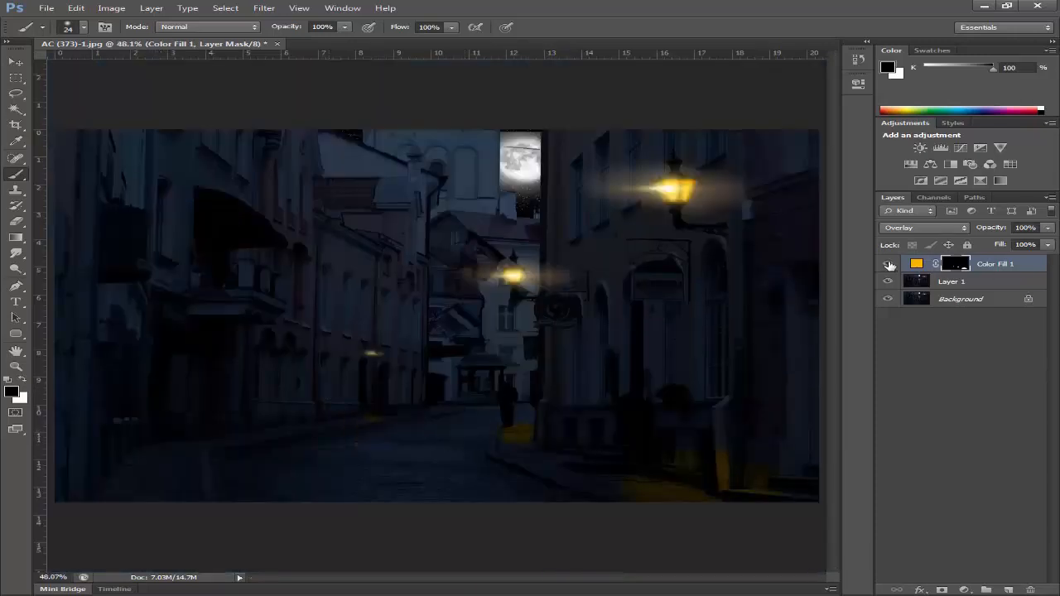
Step: Duplicate the orange fill layer and change the copy's color to a pale yellow-orange around ffdc88
left_click(998, 264)
key("ctrl+j")
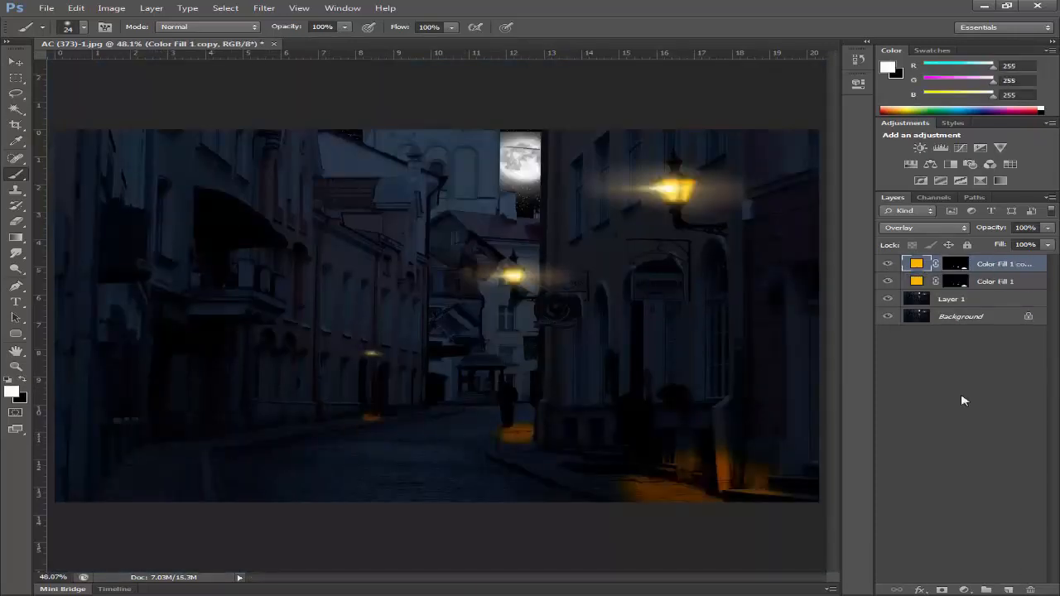
double_click(923, 264)
left_click_drag(577, 237, 647, 190)
left_click_drag(695, 227, 697, 202)
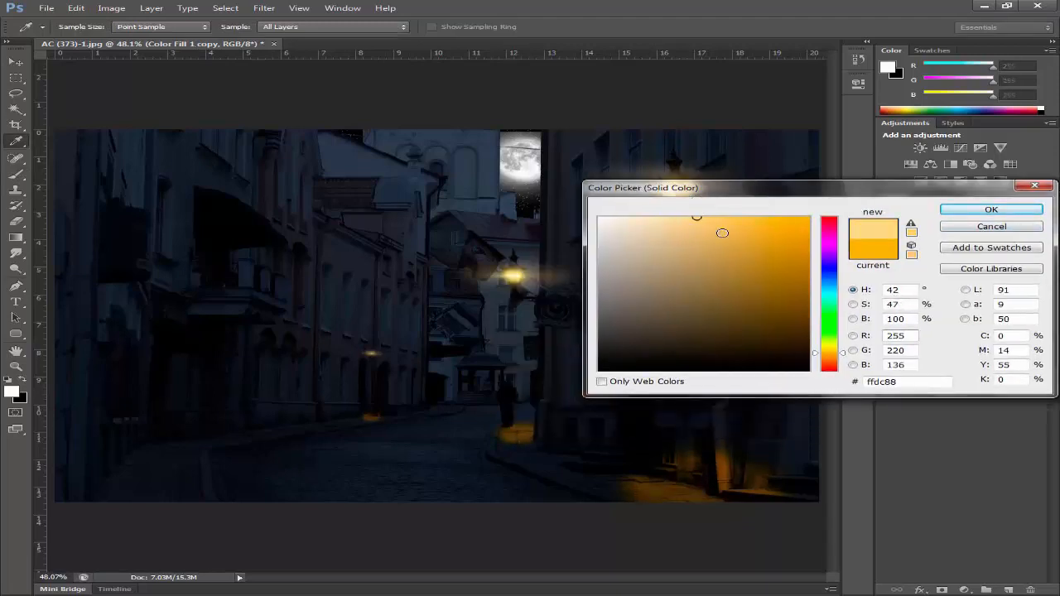
left_click(965, 212)
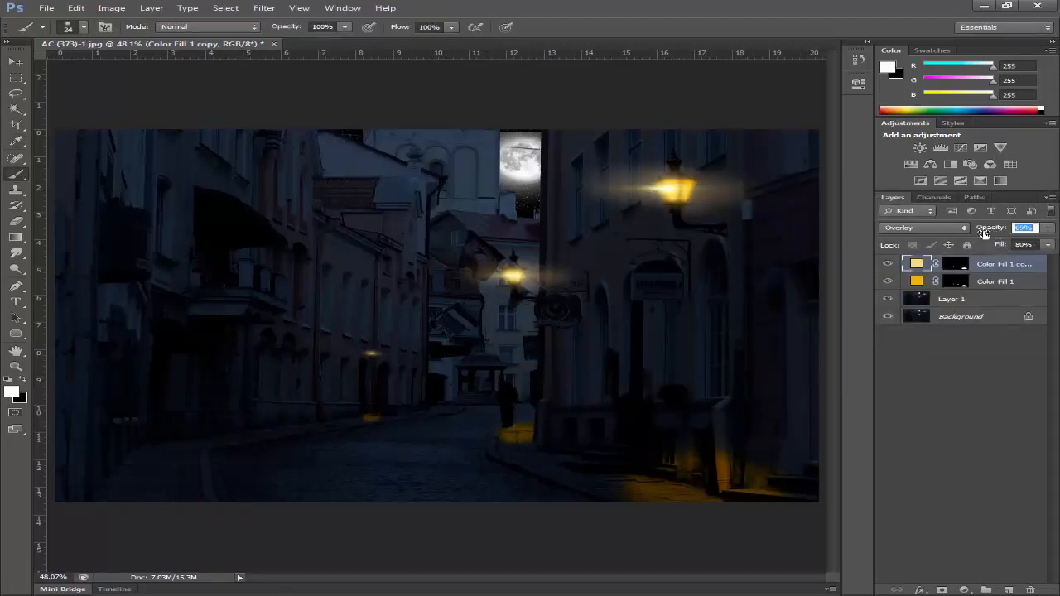
Step: Lower the copied fill layer to 66% opacity and 61% fill, and compare the scene with it hidden and shown
left_click(888, 263)
left_click(888, 263)
left_click(888, 263)
left_click(888, 263)
left_click(955, 263)
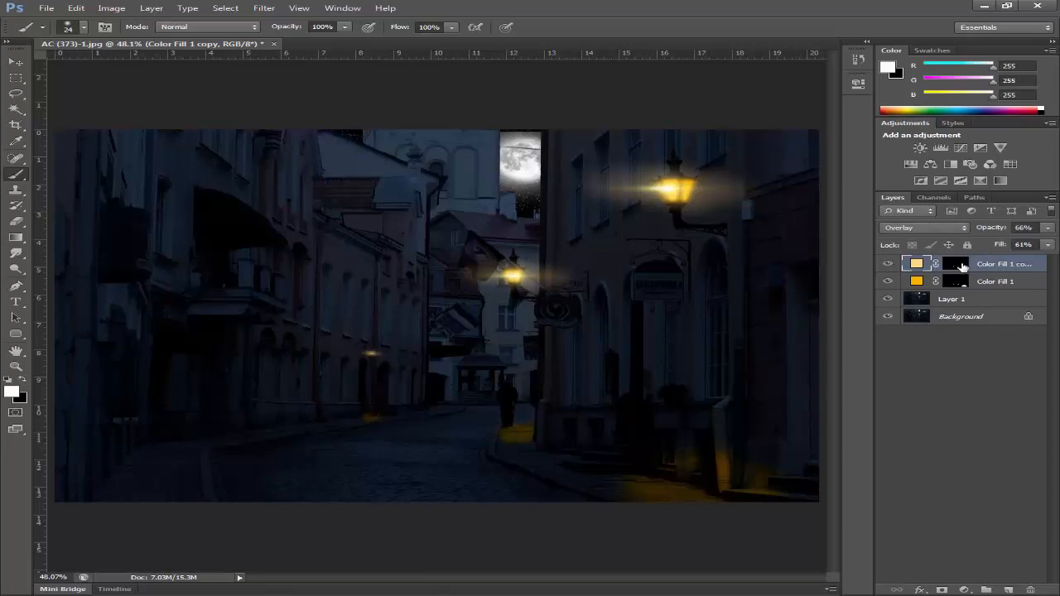
Step: Try merging the two color fill layers and setting the merged layer's blend mode to Darken, and undo both changes
left_click(981, 284, "shift")
key("ctrl+e")
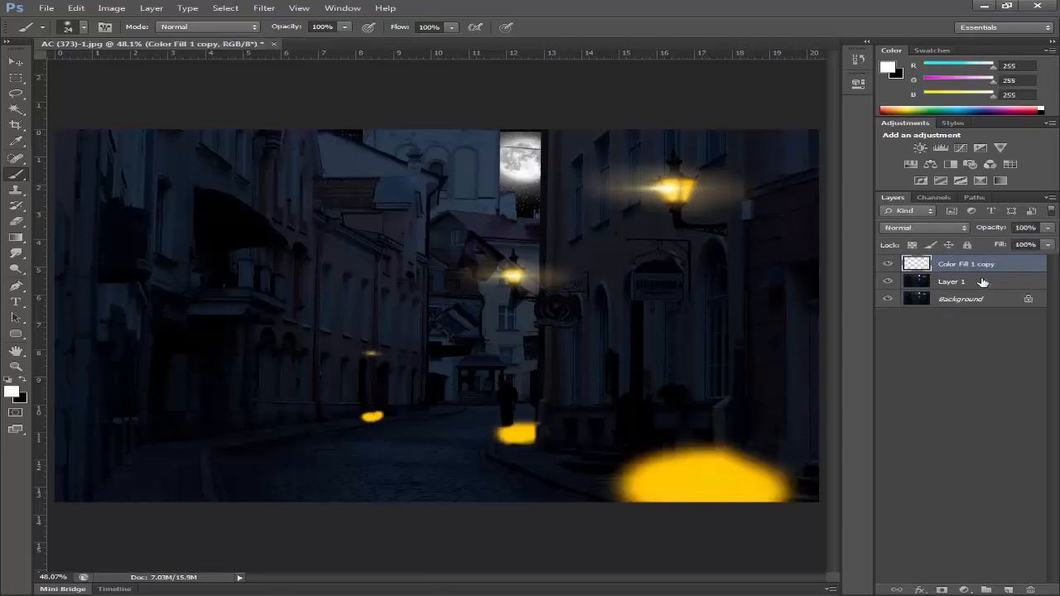
left_click(935, 230)
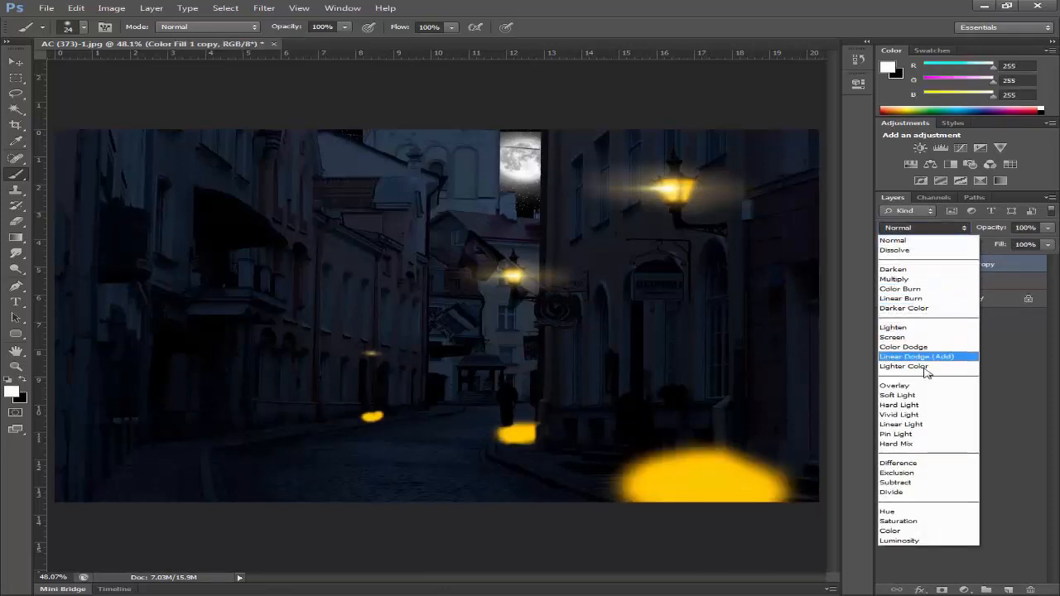
left_click(895, 269)
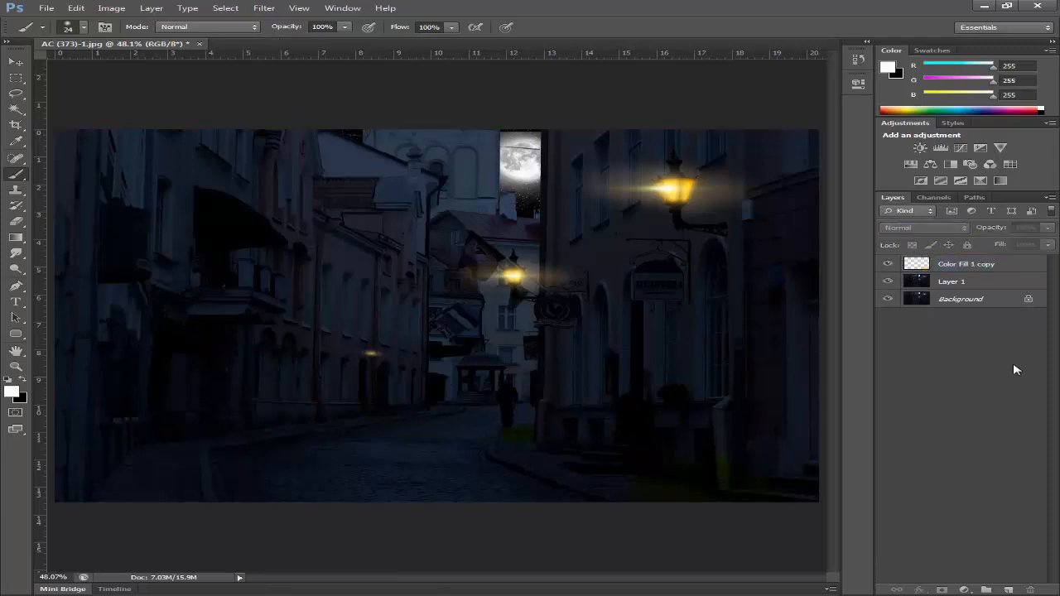
key("ctrl+alt+z")
key("ctrl+alt+z")
key("ctrl+alt+z")
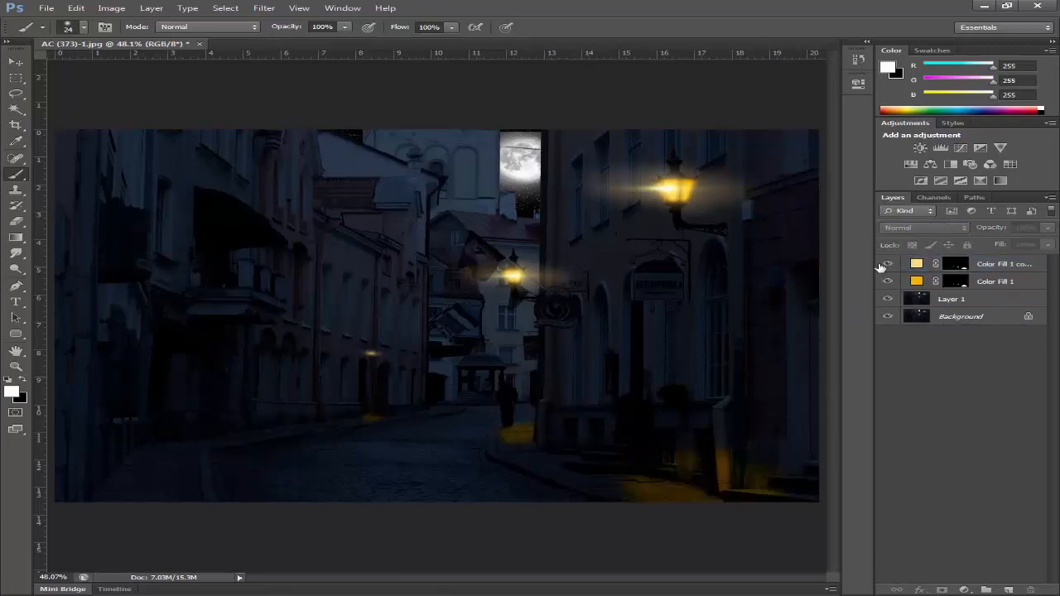
Step: Compare the ground light with the original orange fill layer hidden and shown
left_click(885, 281)
left_click(885, 281)
left_click(885, 281)
left_click(885, 281)
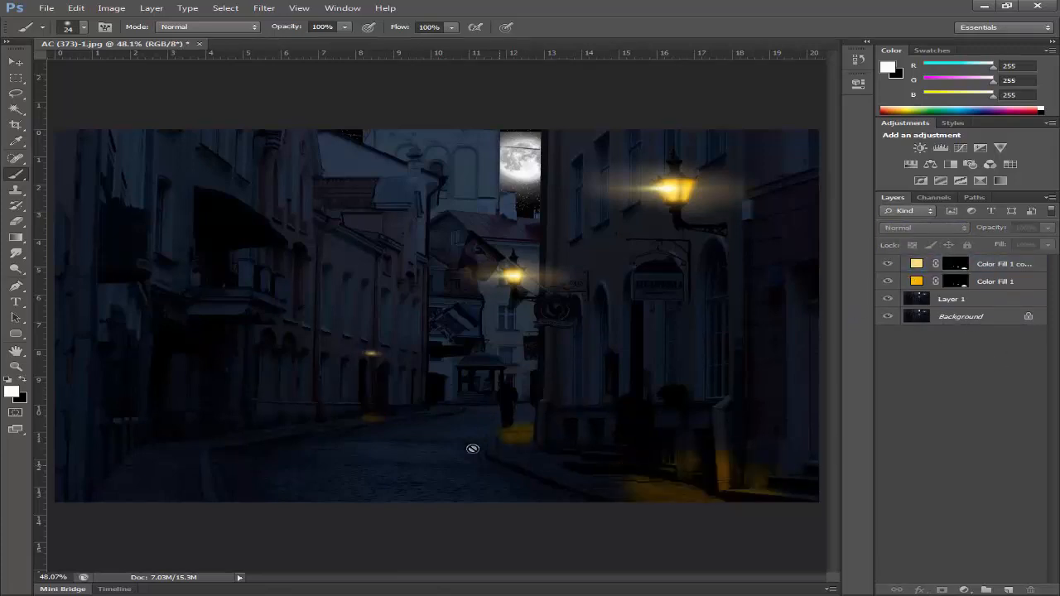